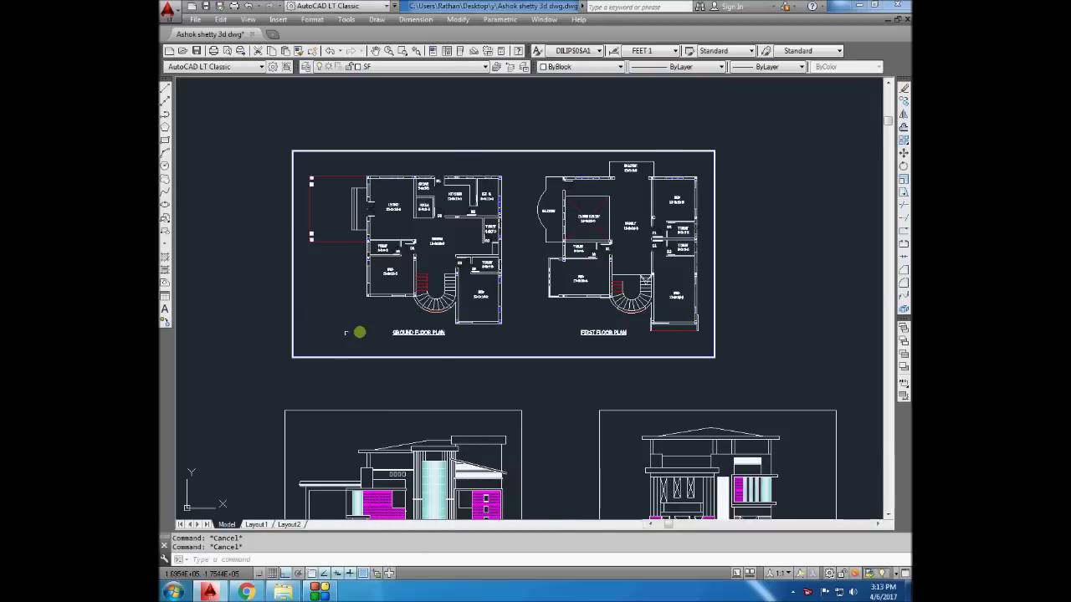
Zoom and pan to center the ground and first floor plans in view
scroll(426, 333, "up", 5)
middle_click_drag(298, 304, 299, 364)
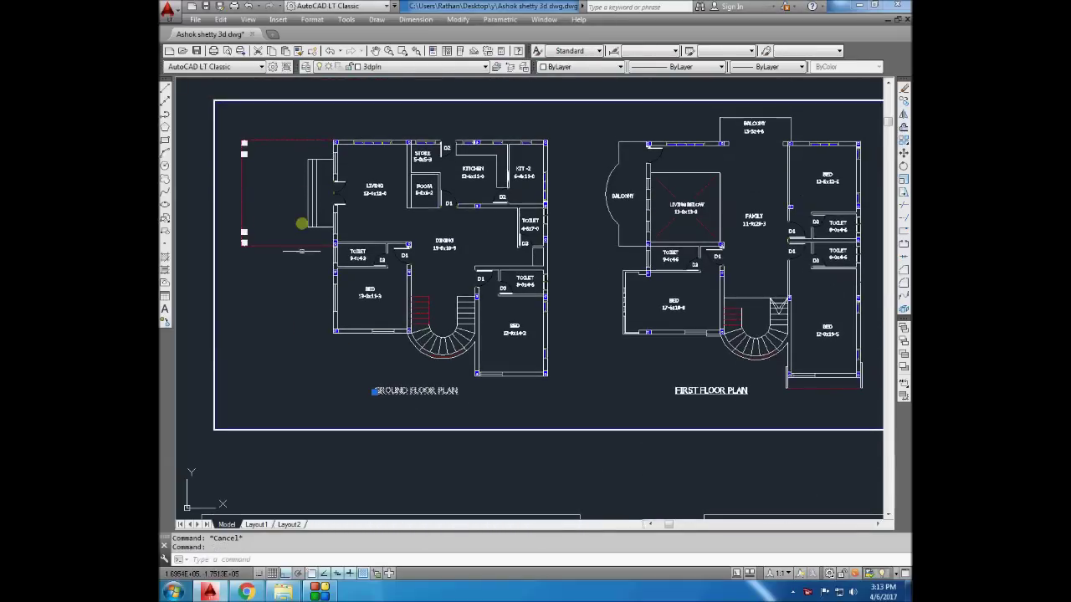
Start a polyline at the outer wall corner and trace the walls to the stair
scroll(354, 147, "up", 4)
left_click(165, 112)
left_click(300, 134)
scroll(263, 110, "down", 5)
scroll(557, 125, "up", 3)
scroll(478, 124, "up", 2)
left_click(444, 112)
scroll(489, 126, "down", 4)
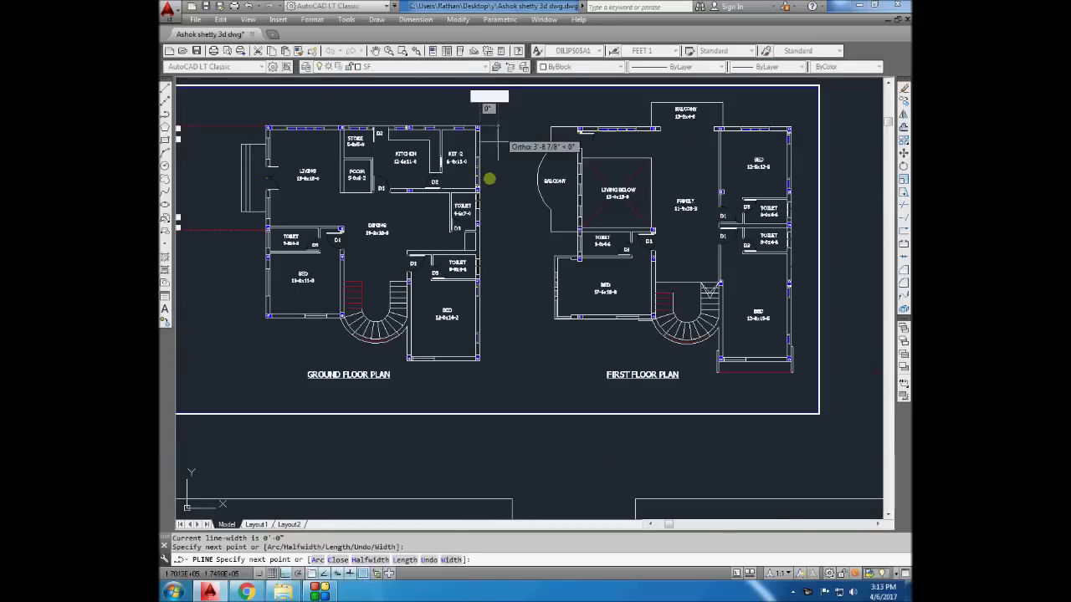
scroll(486, 387, "up", 6)
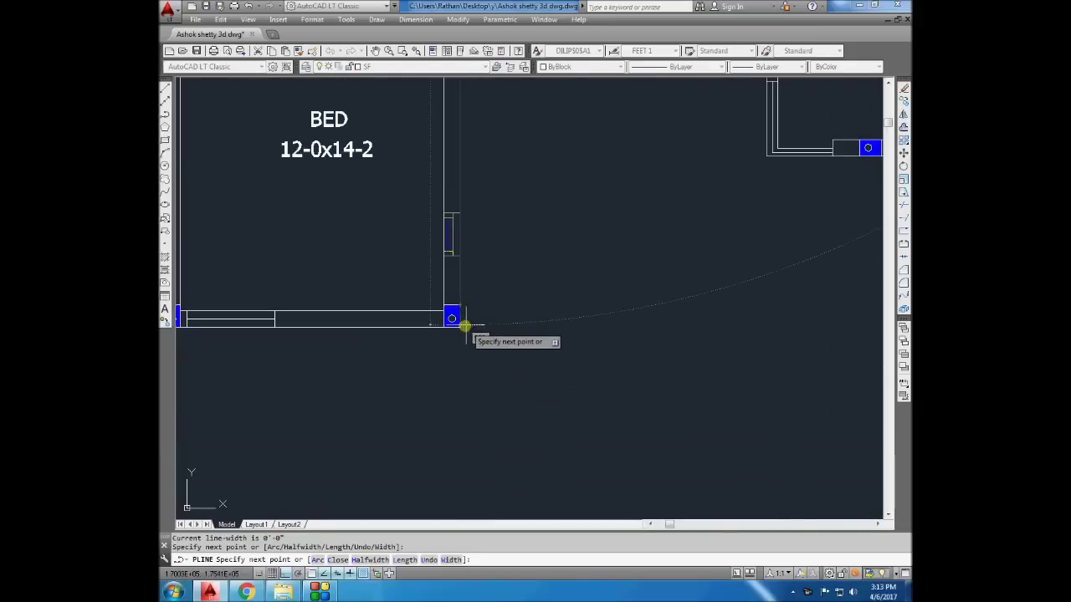
left_click(459, 331)
scroll(519, 333, "down", 2)
scroll(574, 334, "down", 2)
scroll(401, 338, "up", 3)
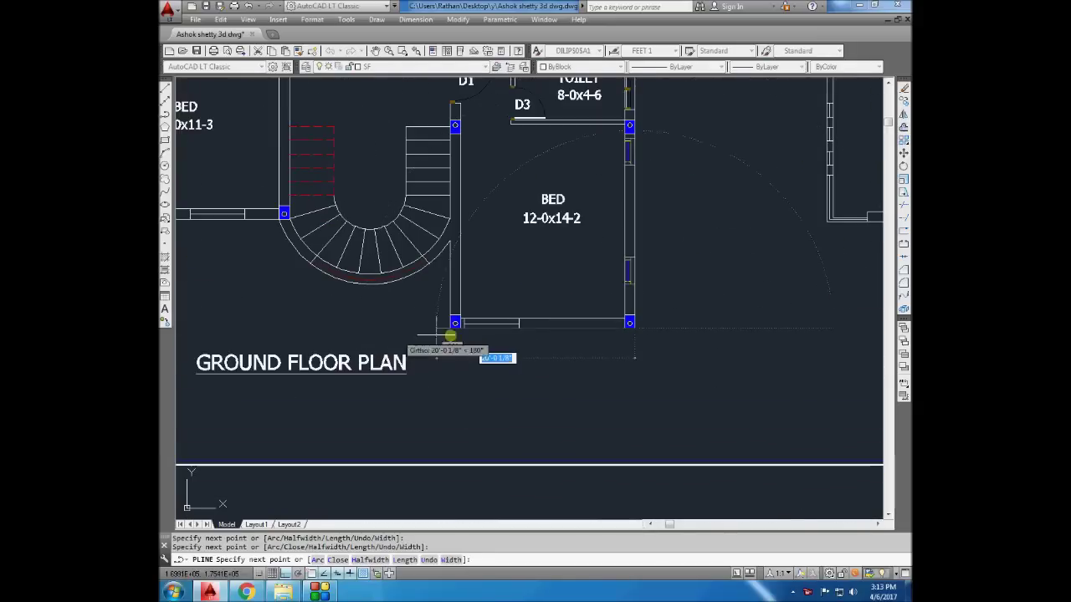
scroll(438, 245, "up", 4)
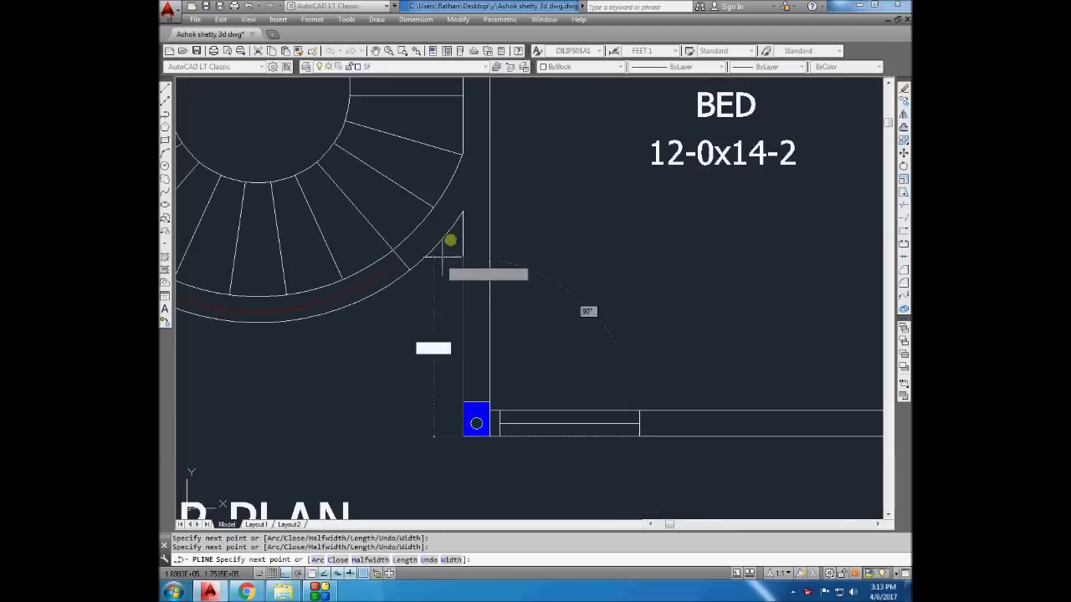
left_click(464, 216)
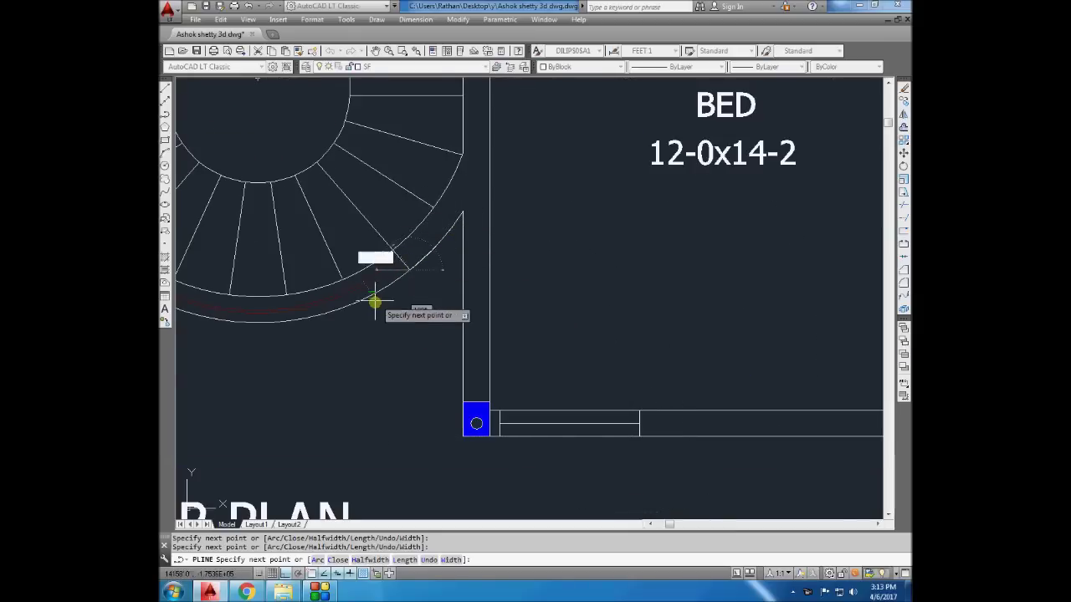
Continue the polyline along the curved stair arc and close it at the start
scroll(419, 303, "down", 4)
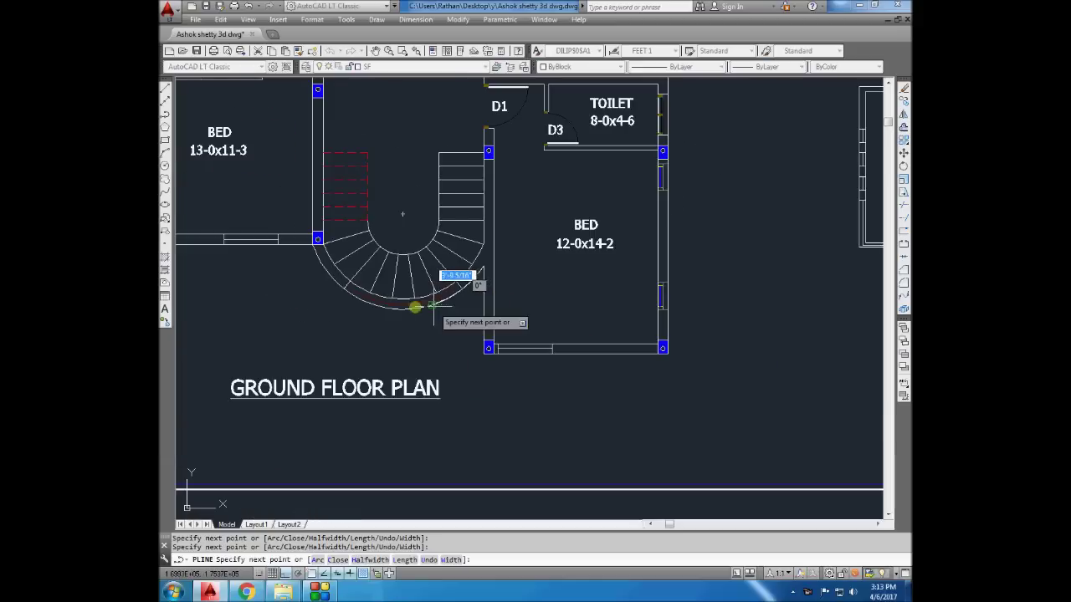
scroll(422, 309, "up", 2)
left_click(368, 313)
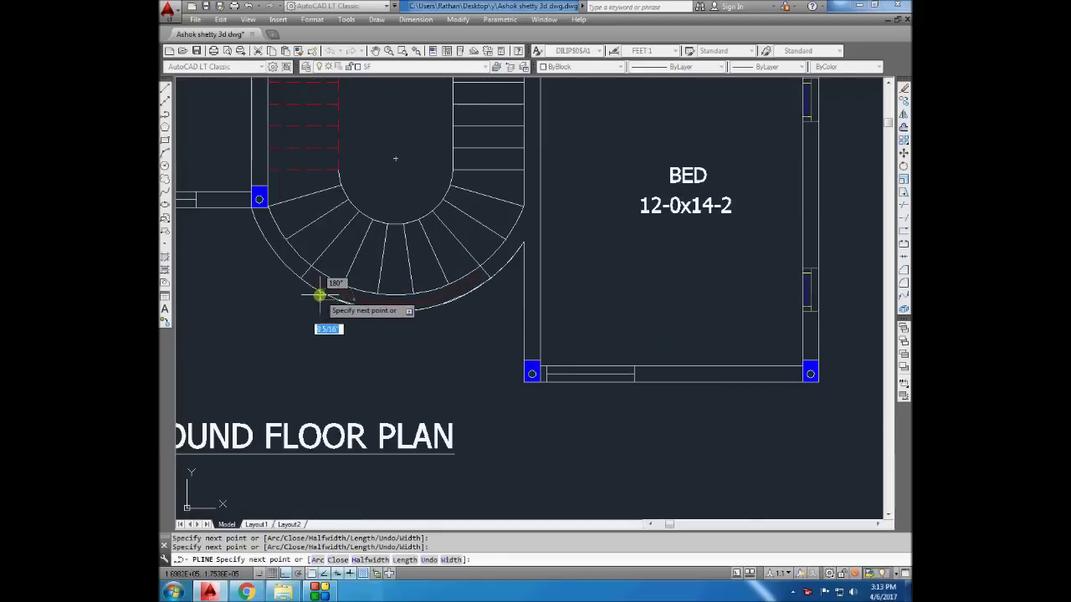
left_click(258, 237)
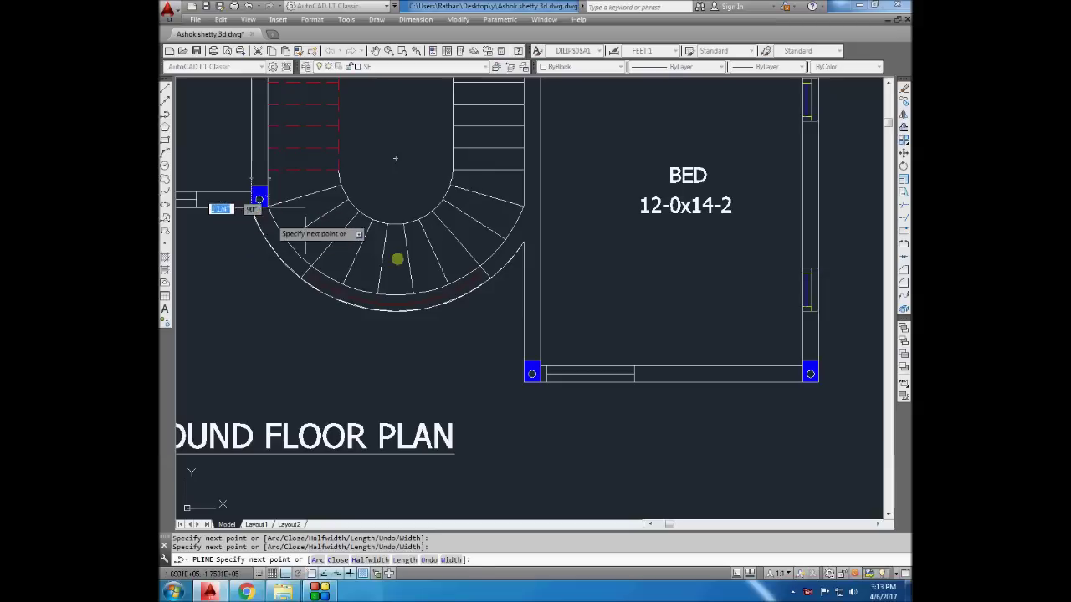
scroll(553, 299, "down", 2)
scroll(425, 289, "down", 5)
scroll(425, 283, "up", 3)
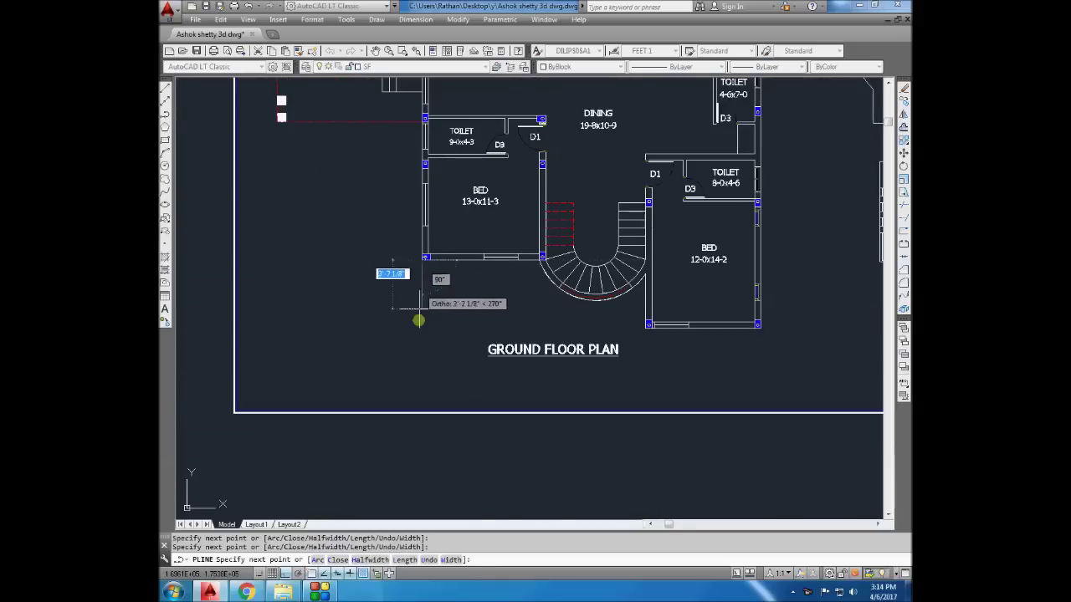
scroll(419, 282, "down", 3)
scroll(417, 95, "up", 4)
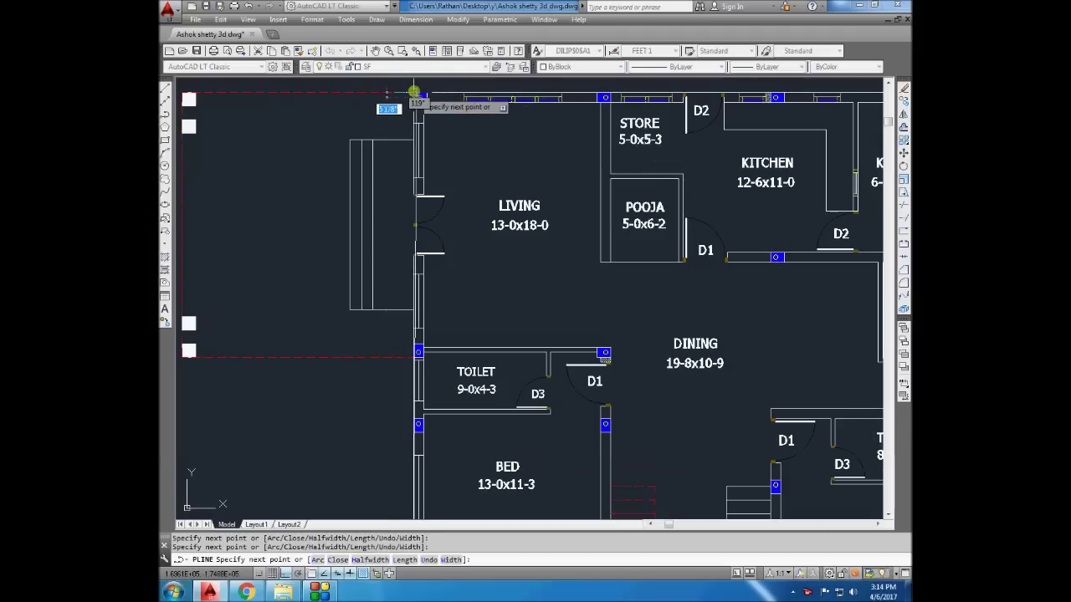
key("Return")
scroll(414, 94, "up", 2)
scroll(413, 98, "up", 2)
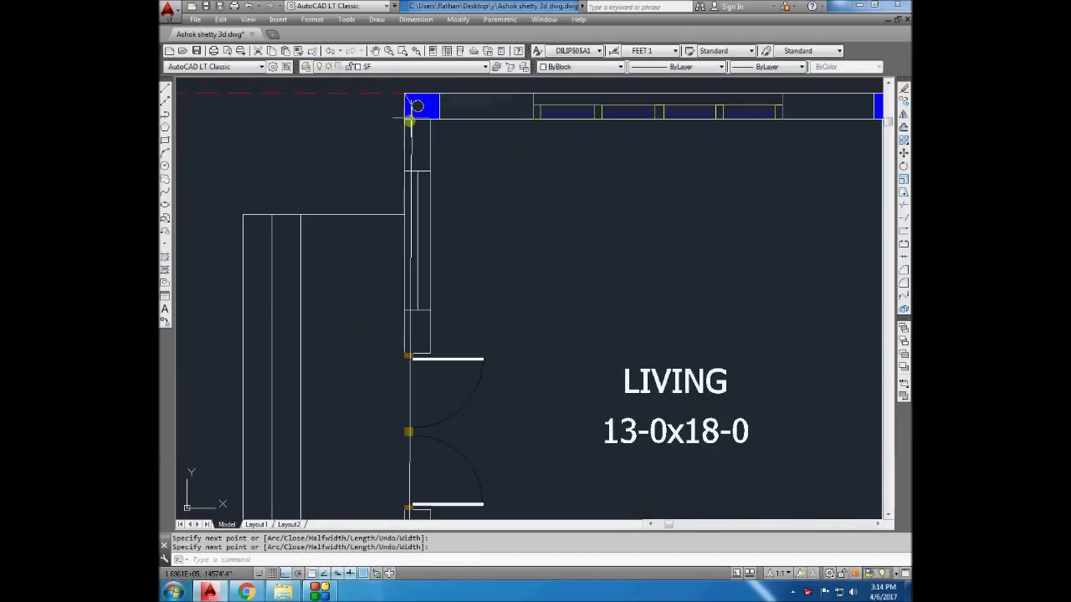
scroll(413, 96, "up", 2)
scroll(393, 94, "up", 2)
Select the closed outline at its top-left corner
left_click(390, 94)
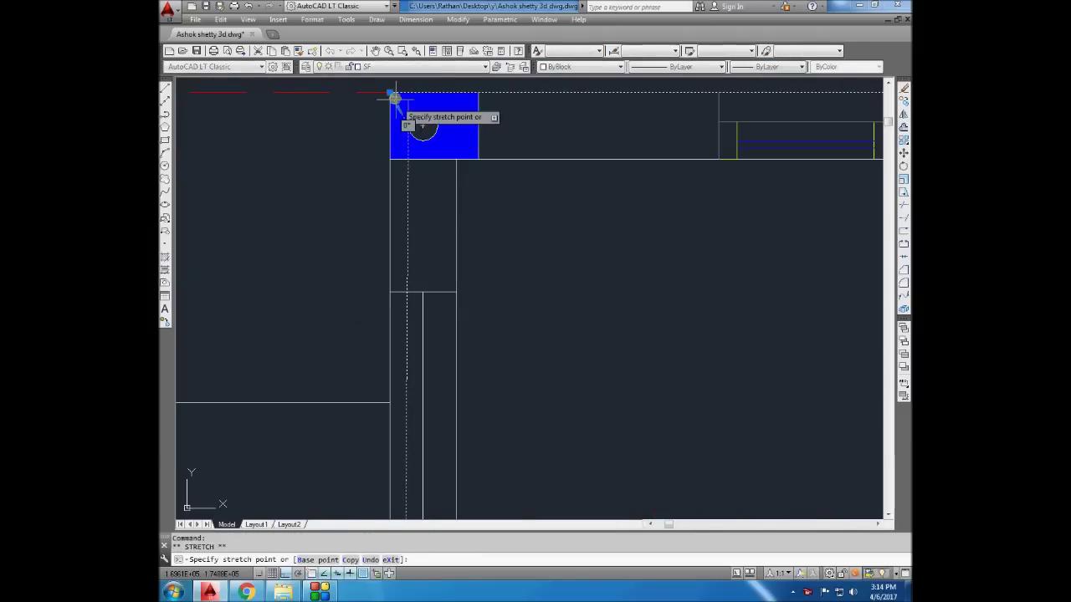
scroll(422, 126, "down", 2)
scroll(415, 125, "down", 2)
scroll(410, 134, "down", 3)
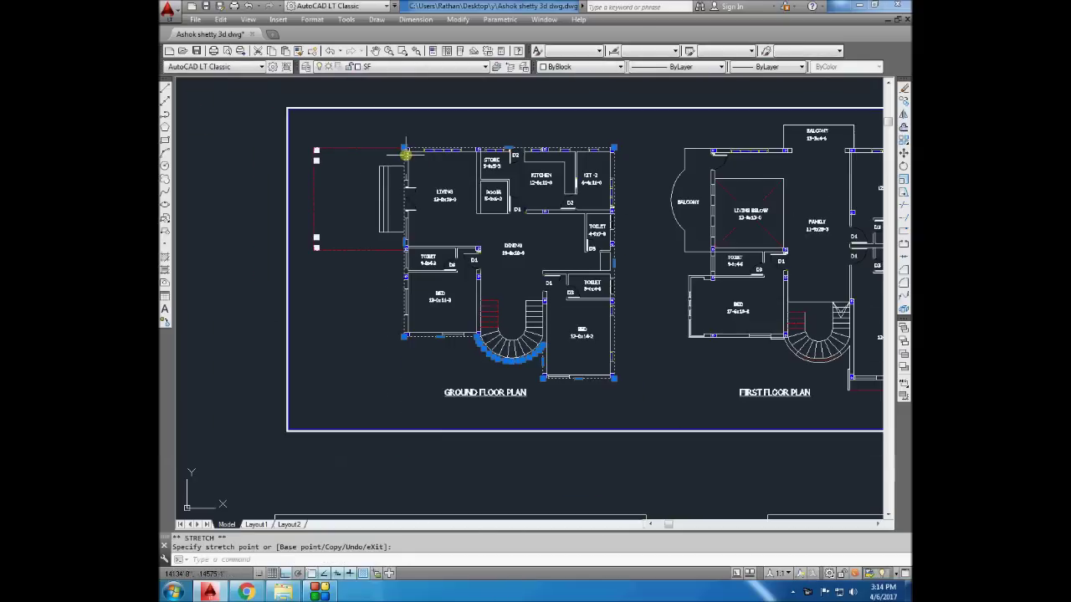
Move the traced outline to the left of the plans
left_click(903, 157)
left_click(569, 170)
scroll(513, 174, "down", 3)
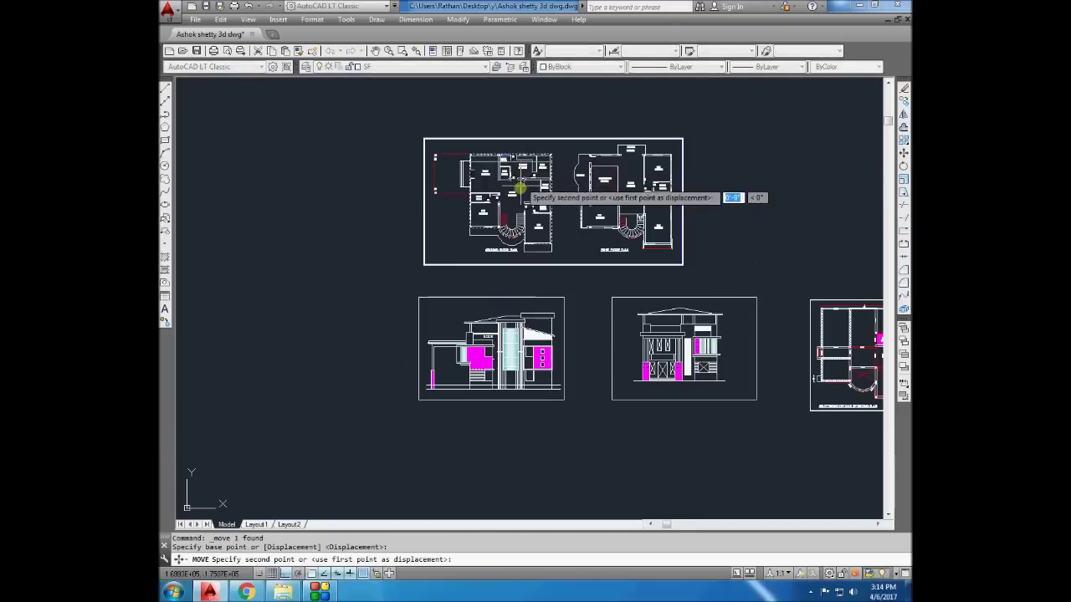
scroll(342, 172, "up", 2)
Measure the outline with AREA Object: 1574.1692 sq ft, perimeter 168'-7 5/16"
type("area")
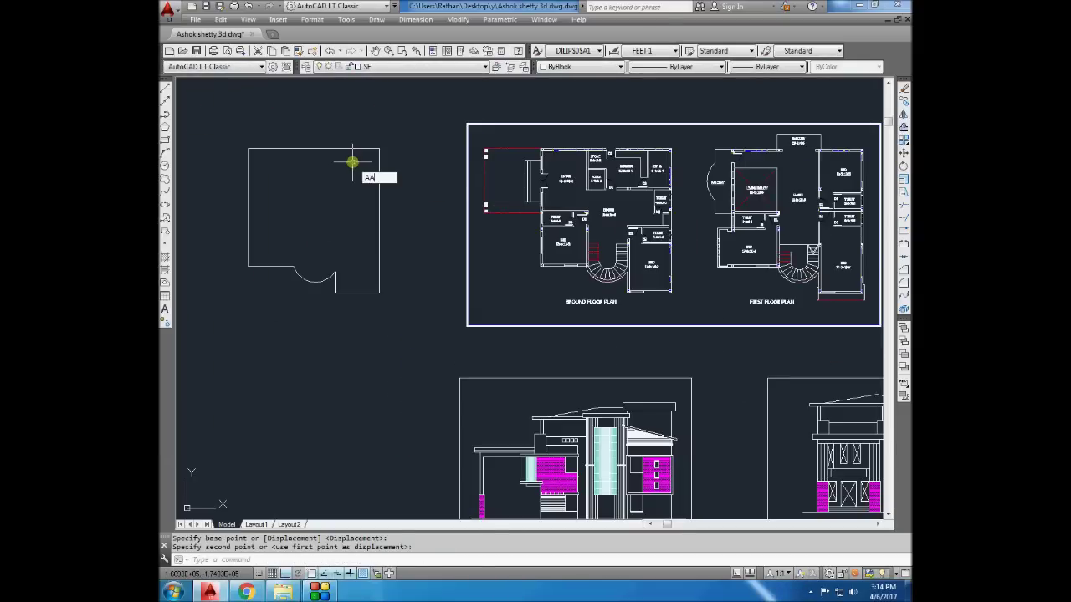
key("Return")
type("o")
key("Return")
left_click(364, 150)
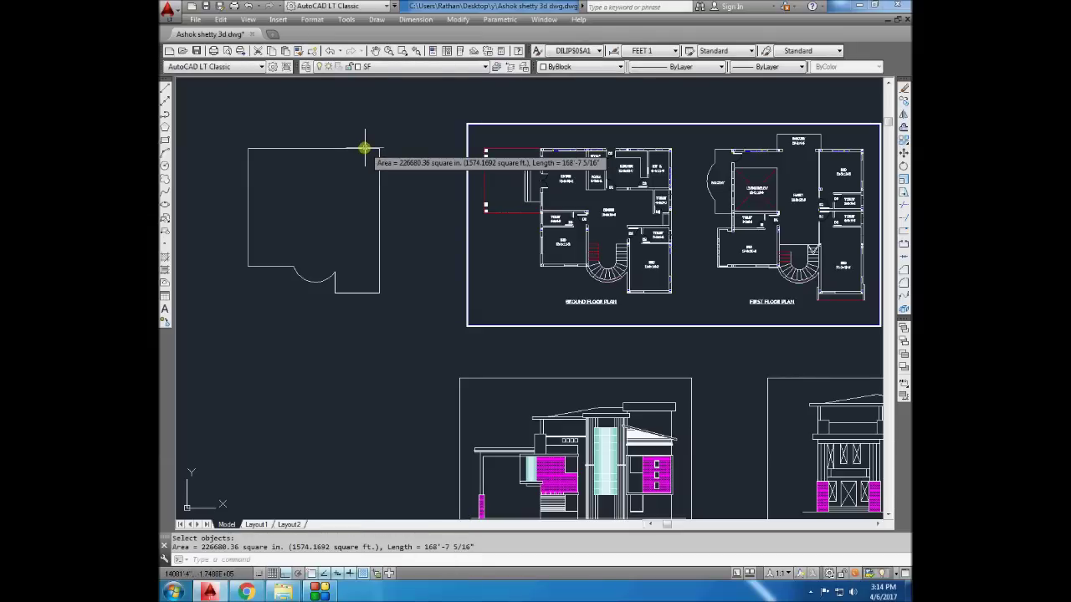
scroll(635, 318, "up", 5)
left_click(572, 251)
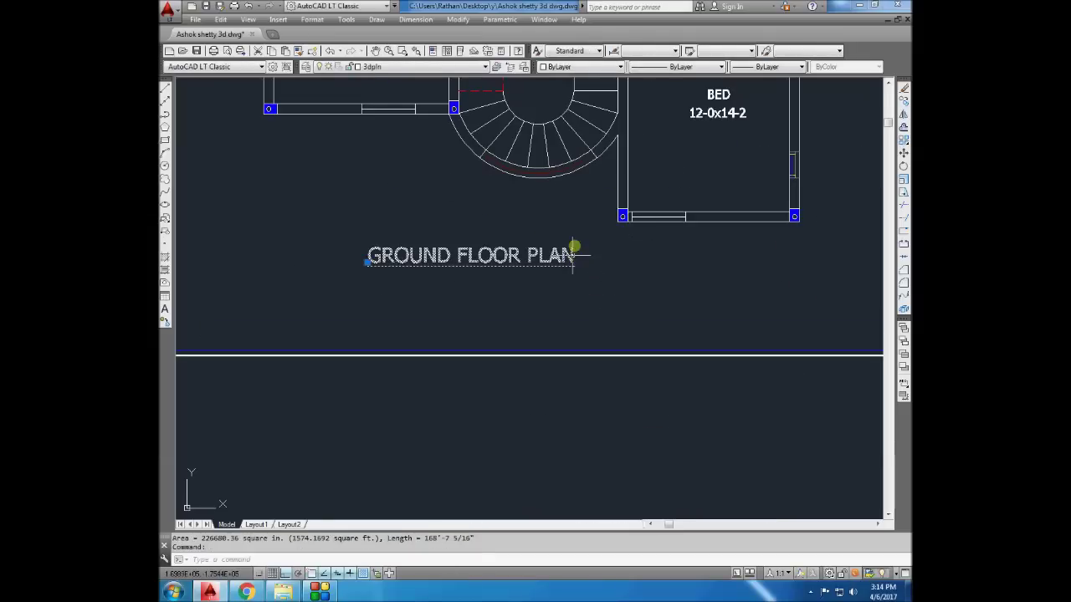
Copy the GROUND FLOOR PLAN title just below itself
left_click(904, 101)
left_click(827, 234)
left_click(832, 269)
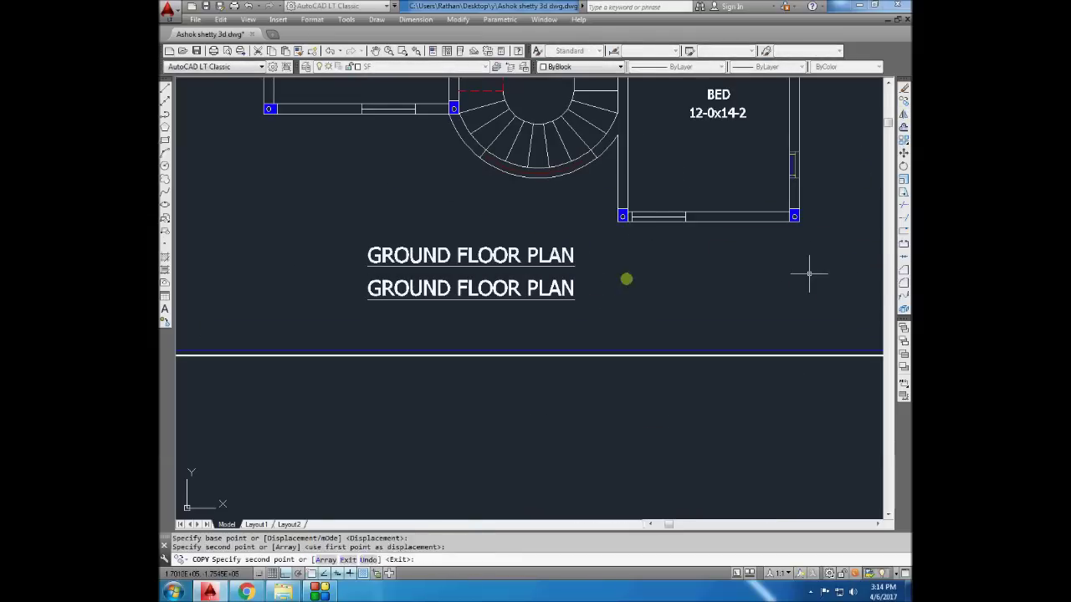
key("Return")
Edit the copied text to read 'Plinth Area :- 1575.00 sft'
double_click(562, 289)
type("PL")
key("BackSpace")
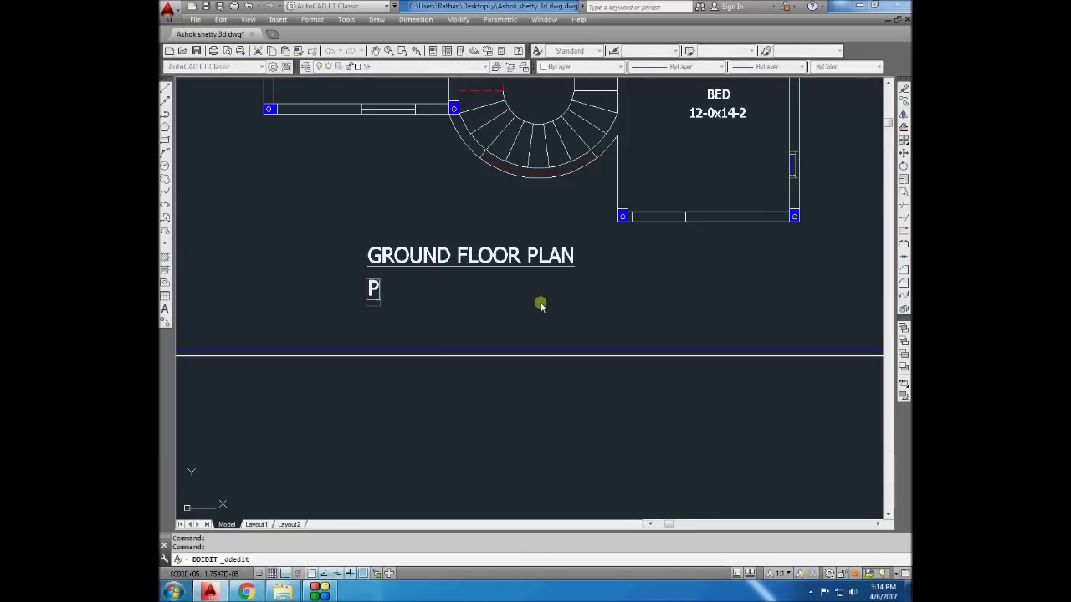
type("nth Area :-1575")
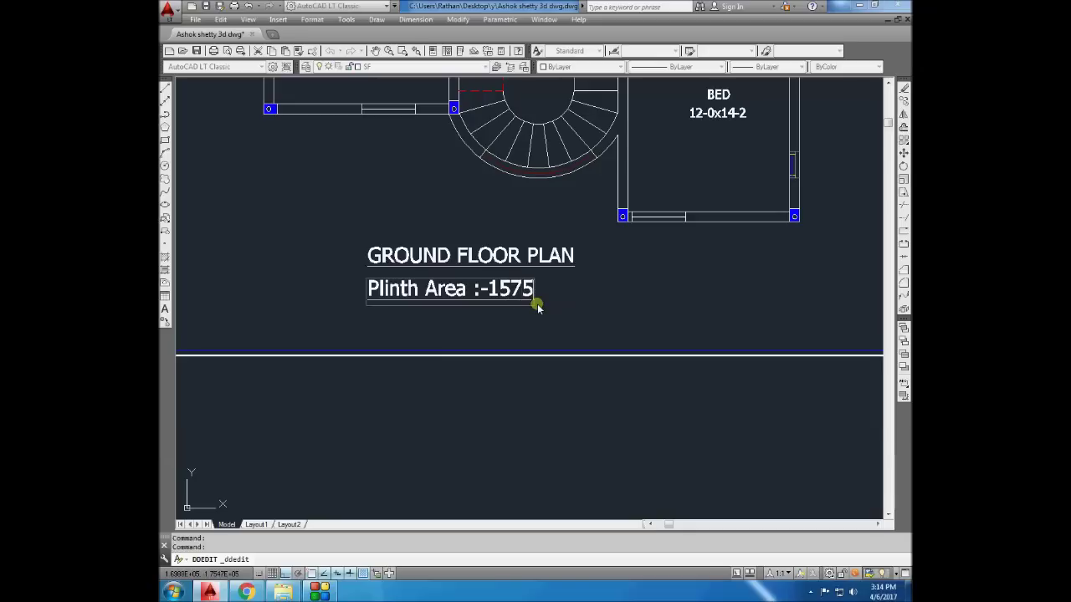
type(".00 sft")
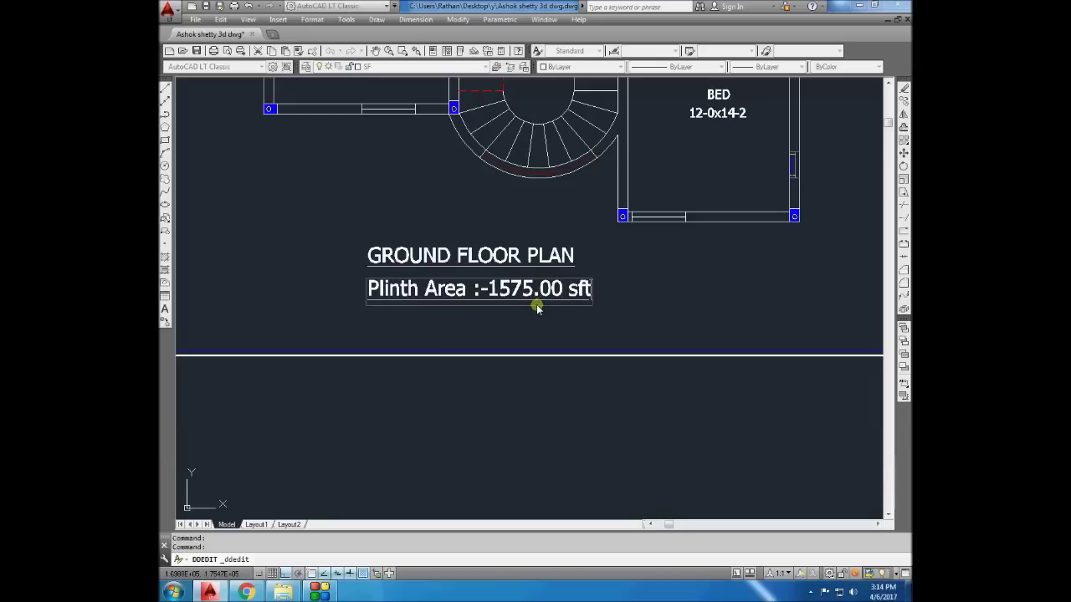
left_click_drag(588, 290, 164, 347)
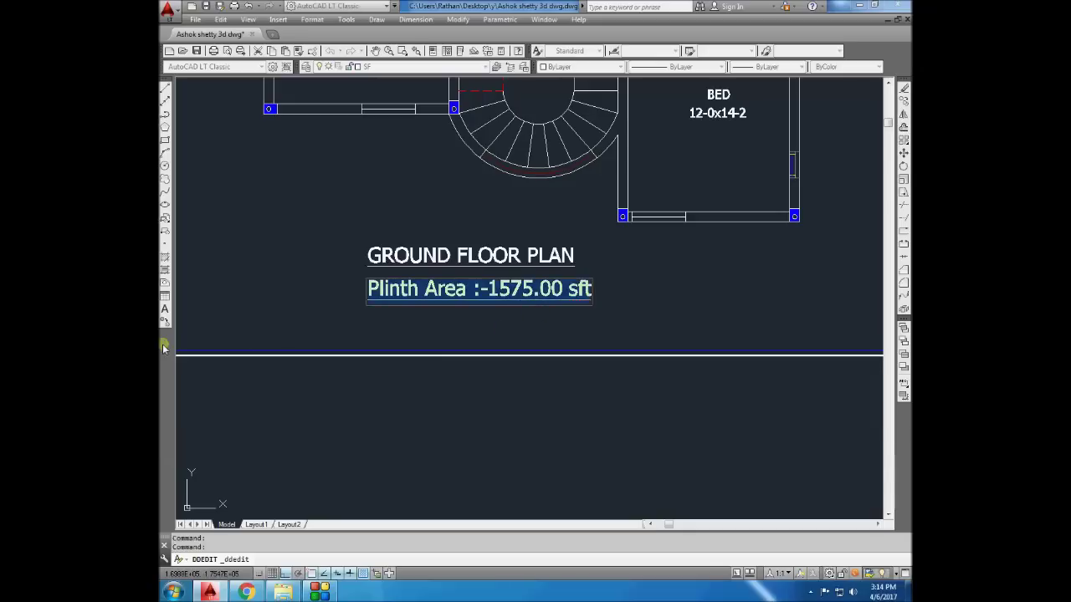
type("U")
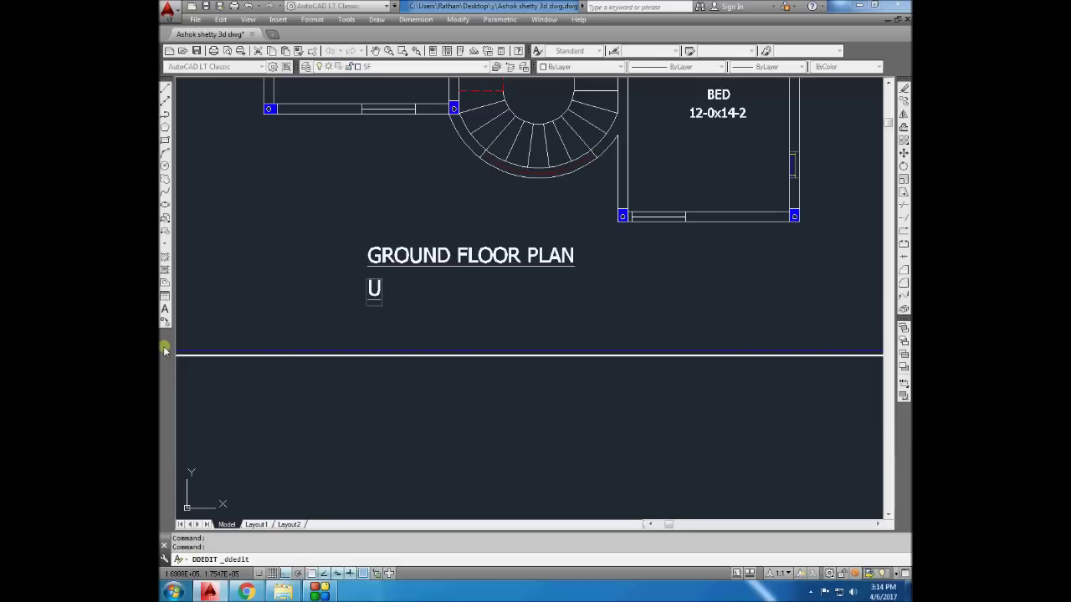
key("Escape")
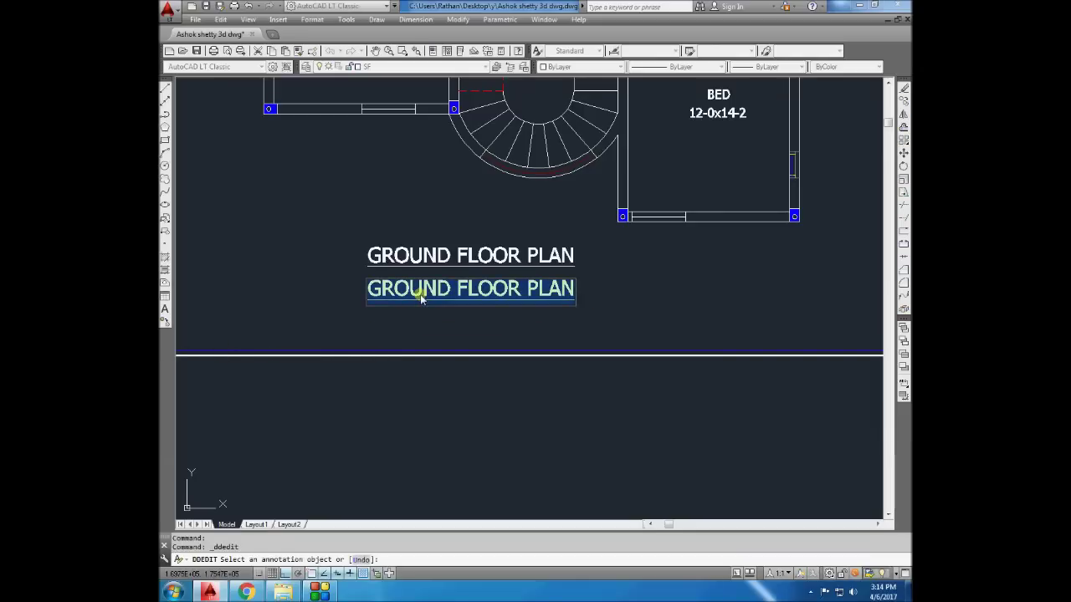
type("p")
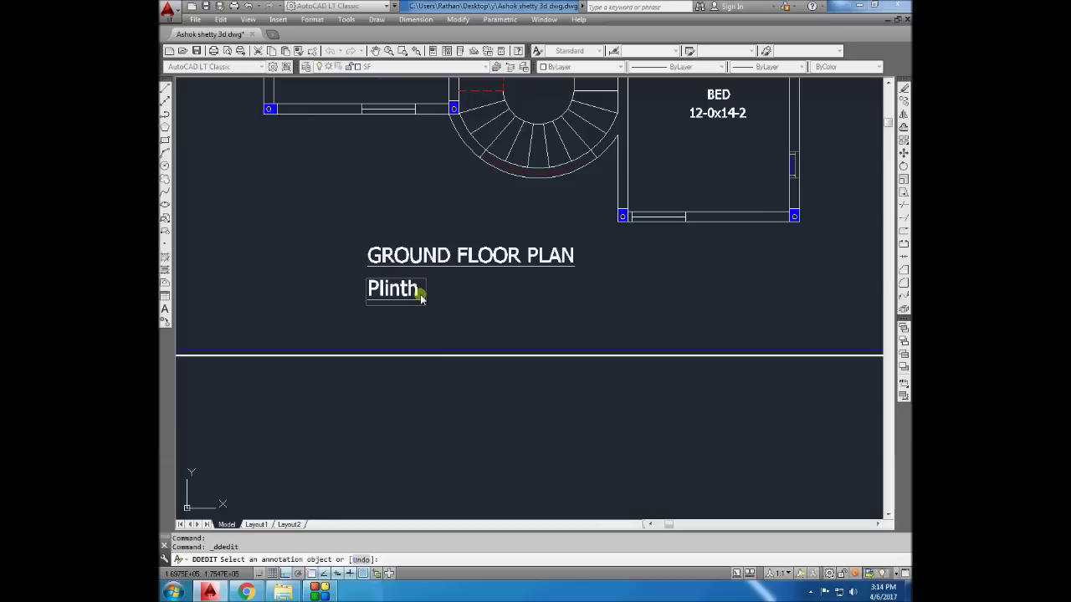
type("ea :- 157")
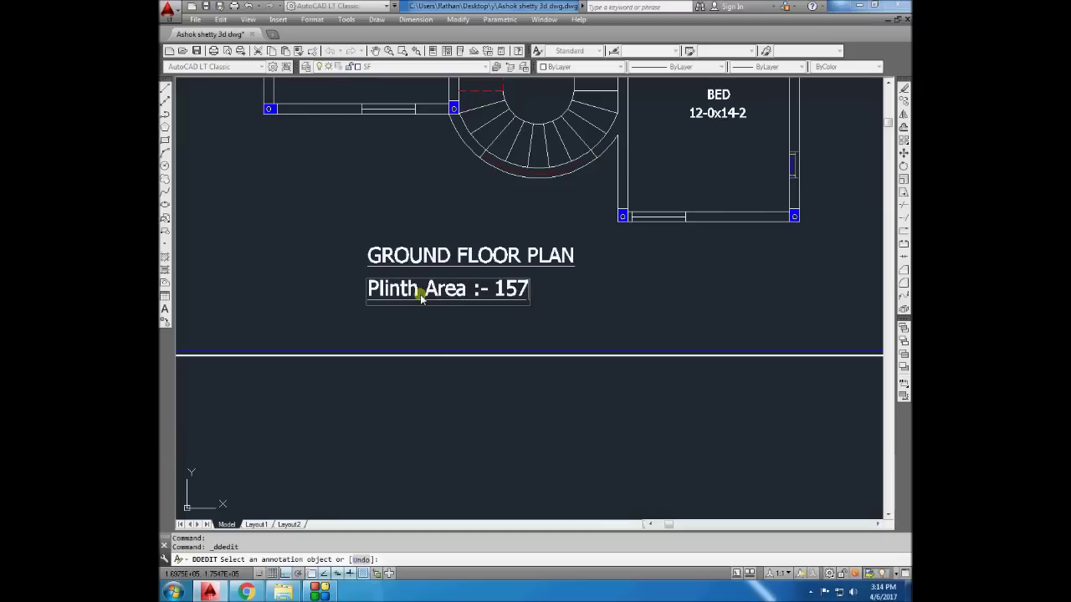
type("5.00 s")
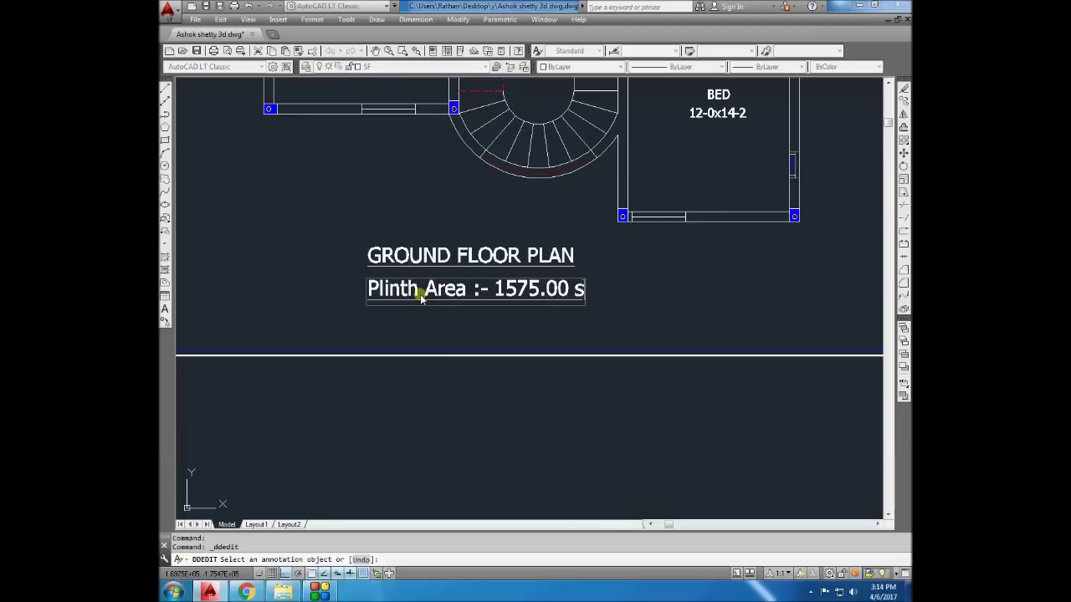
type("ft")
left_click_drag(368, 298, 670, 298)
left_click(645, 303)
scroll(603, 305, "down", 4)
scroll(556, 293, "up", 2)
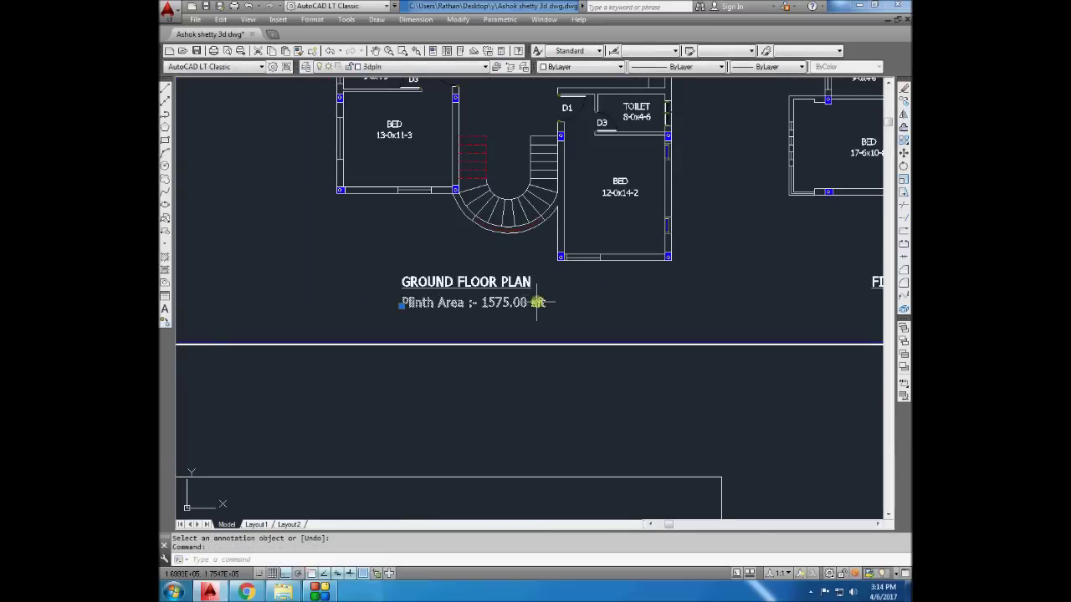
Nudge the Plinth Area label into its final position under the title
left_click(537, 301)
scroll(538, 297, "up", 2)
type("m")
key("Return")
left_click(656, 303)
left_click(645, 304)
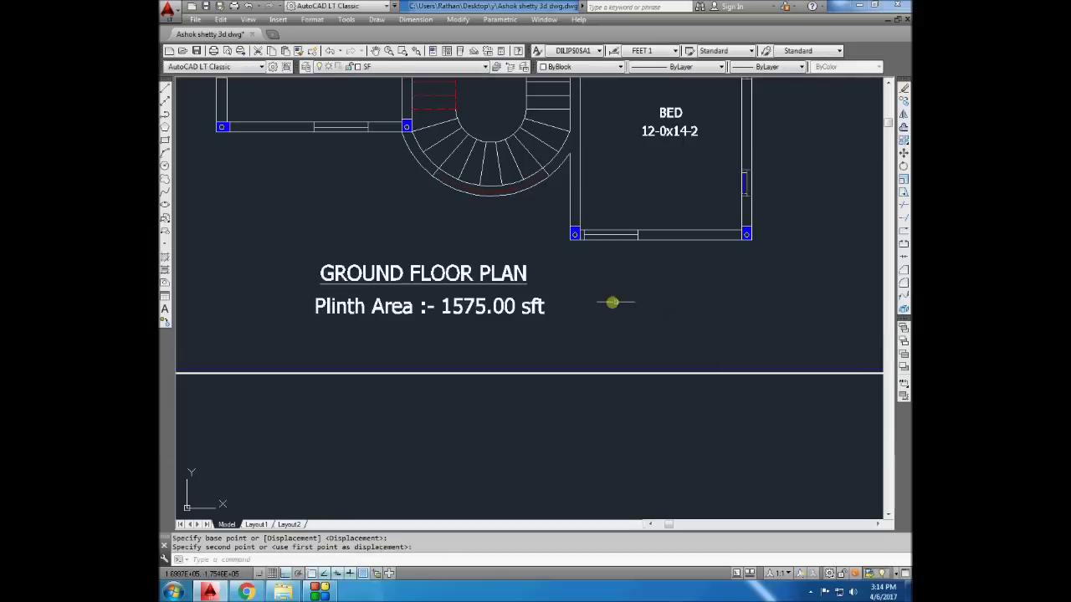
key("Return")
left_click(585, 310)
left_click(519, 294)
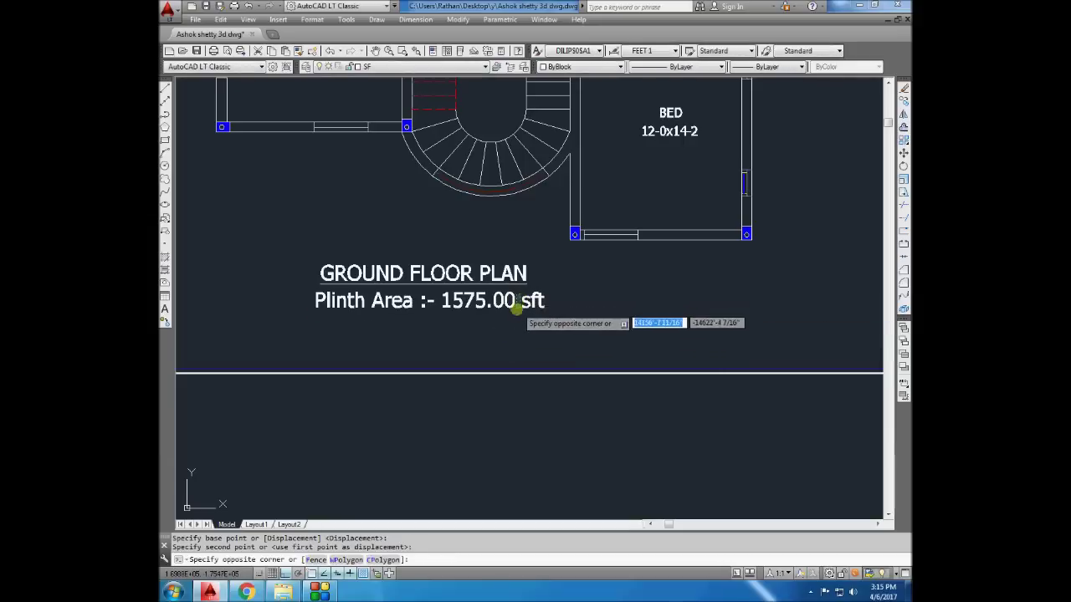
Copy the Plinth Area line just below itself
left_click(430, 331)
left_click(712, 267)
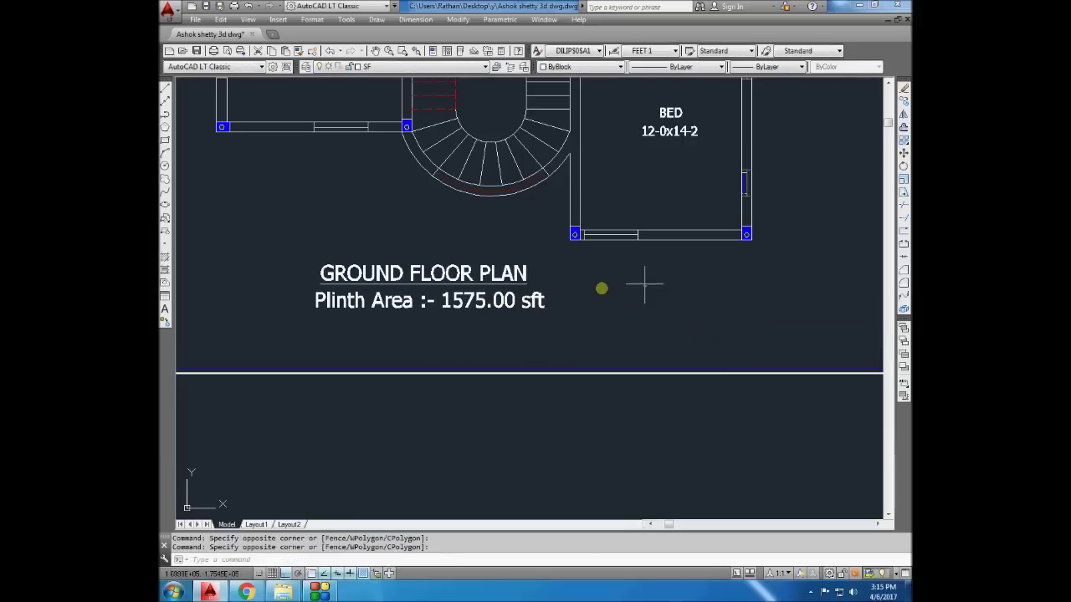
left_click(583, 301)
left_click(462, 332)
left_click(904, 100)
left_click(803, 242)
left_click(808, 275)
scroll(487, 312, "down", 5)
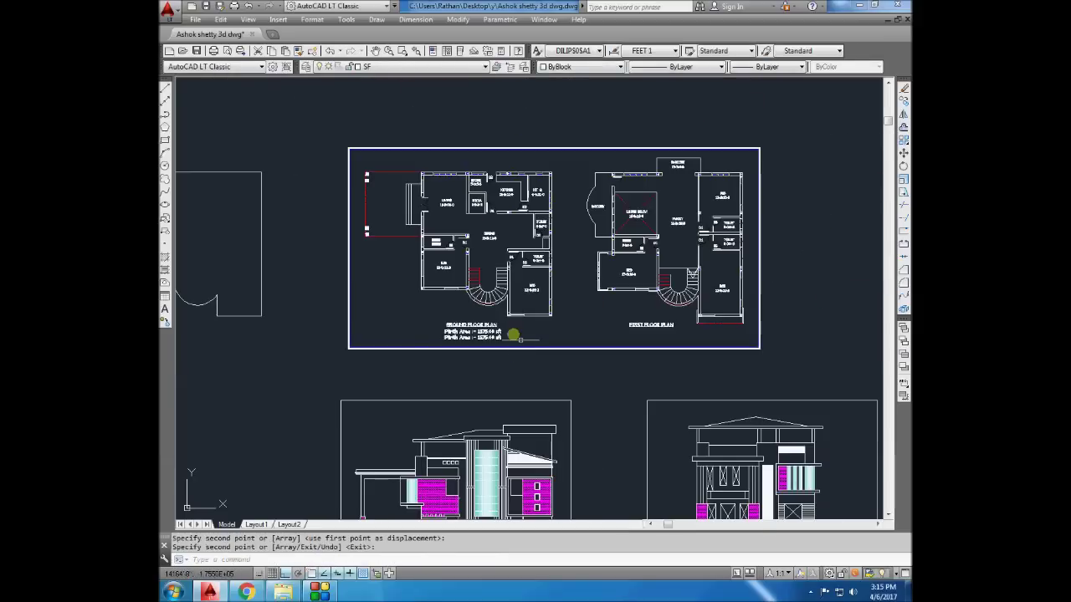
scroll(516, 335, "up", 1)
middle_click_drag(580, 335, 567, 379)
key("Escape")
Retype the copied line as '(Excluding Car porch)' and start repositioning it
double_click(469, 383)
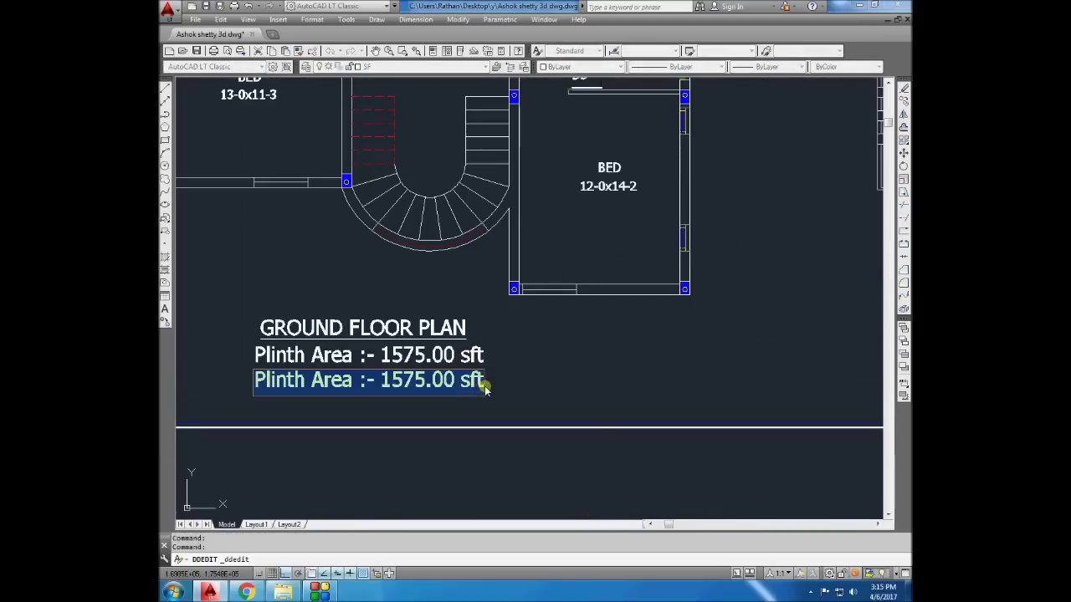
type("(E")
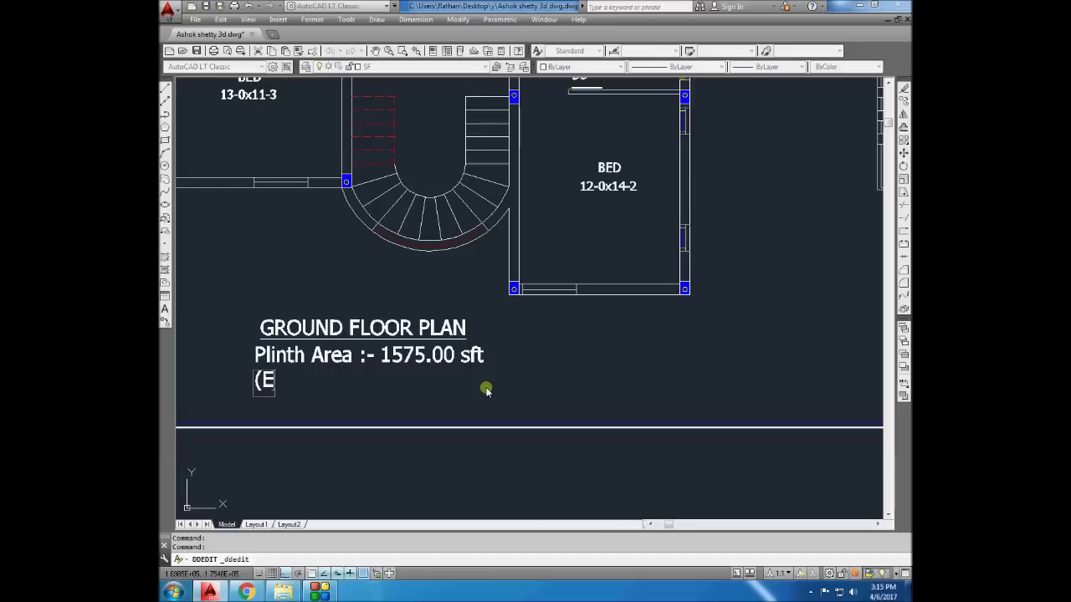
type("xcluding")
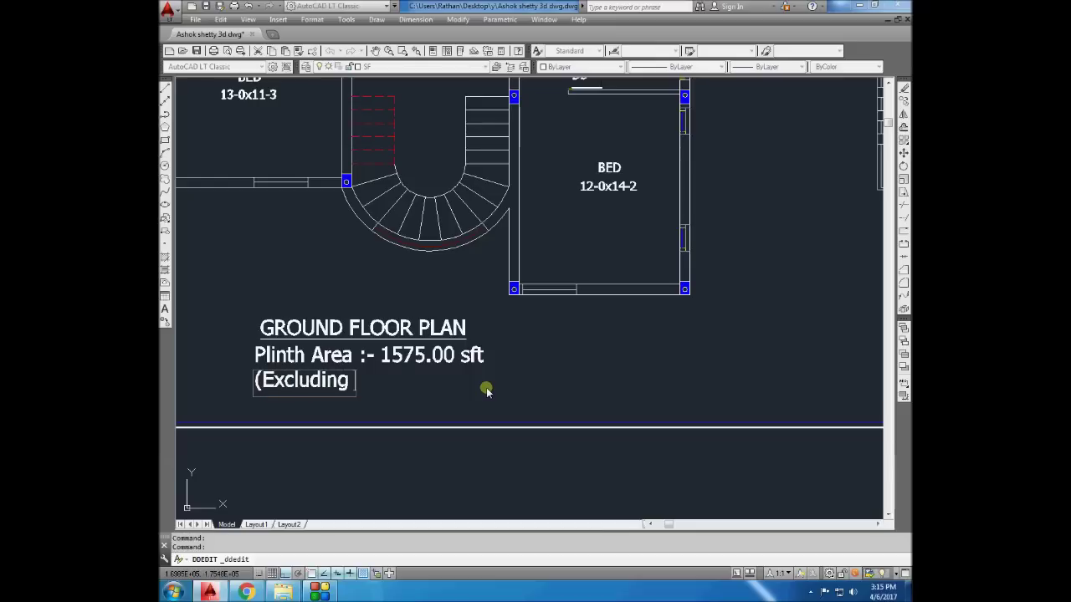
type("A")
type("orch")
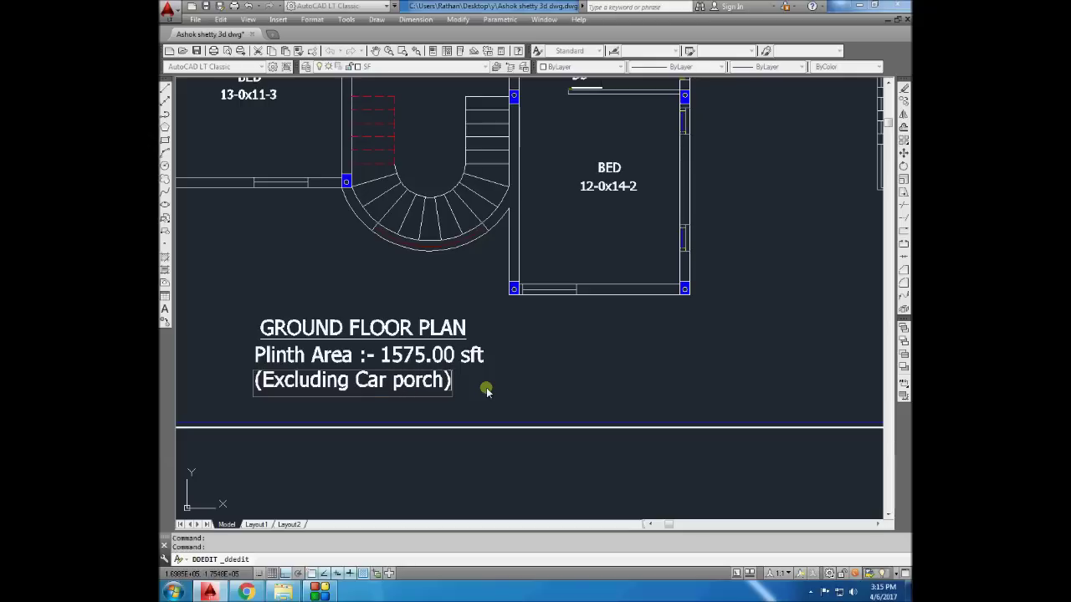
left_click(540, 413)
key("Escape")
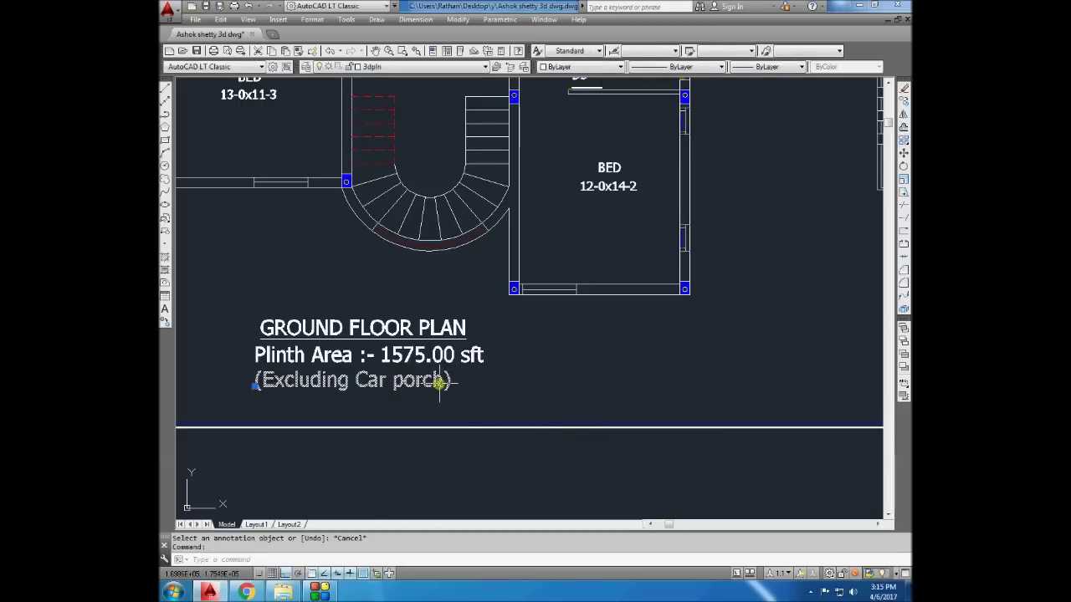
type("m")
key("Return")
left_click(560, 376)
scroll(428, 339, "down", 3)
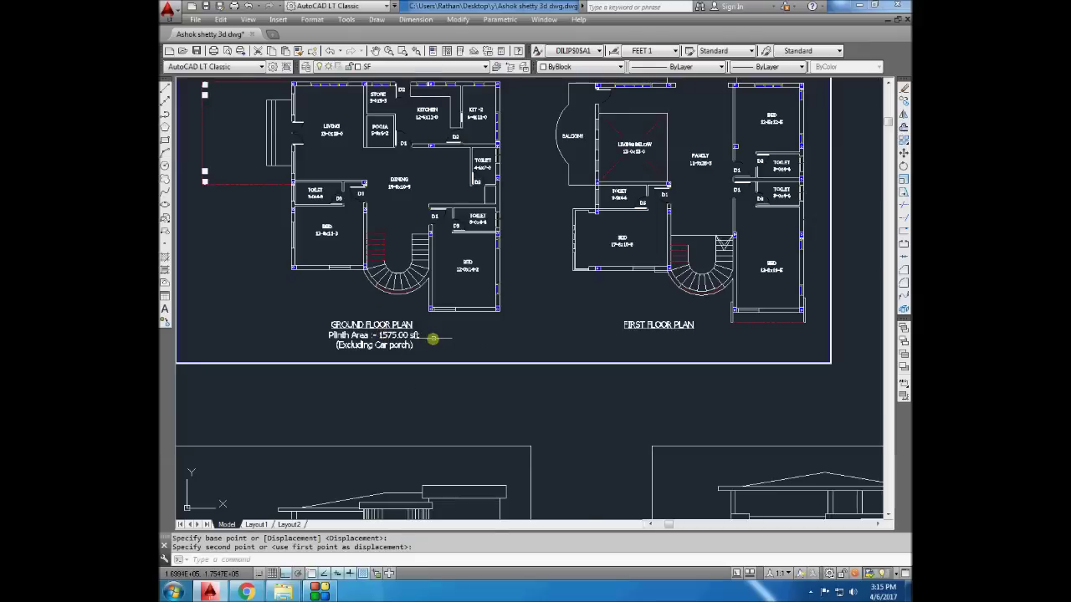
Align the porch note, then copy both area lines under FIRST FLOOR PLAN
scroll(428, 339, "up", 2)
left_click(382, 359)
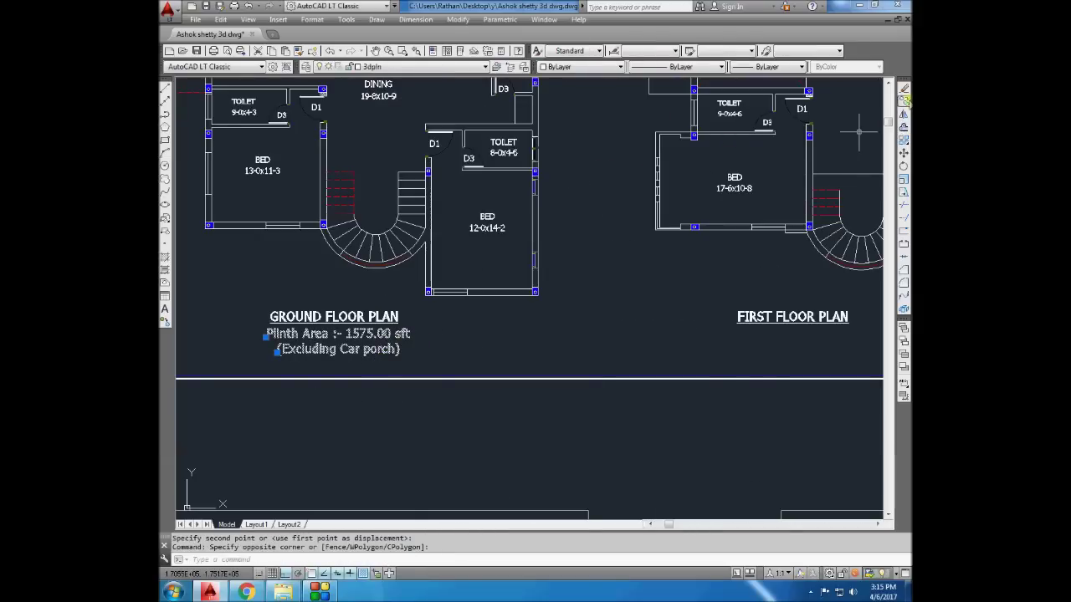
type("co")
key("Return")
left_click(251, 375)
scroll(251, 374, "down", 3)
scroll(411, 418, "up", 2)
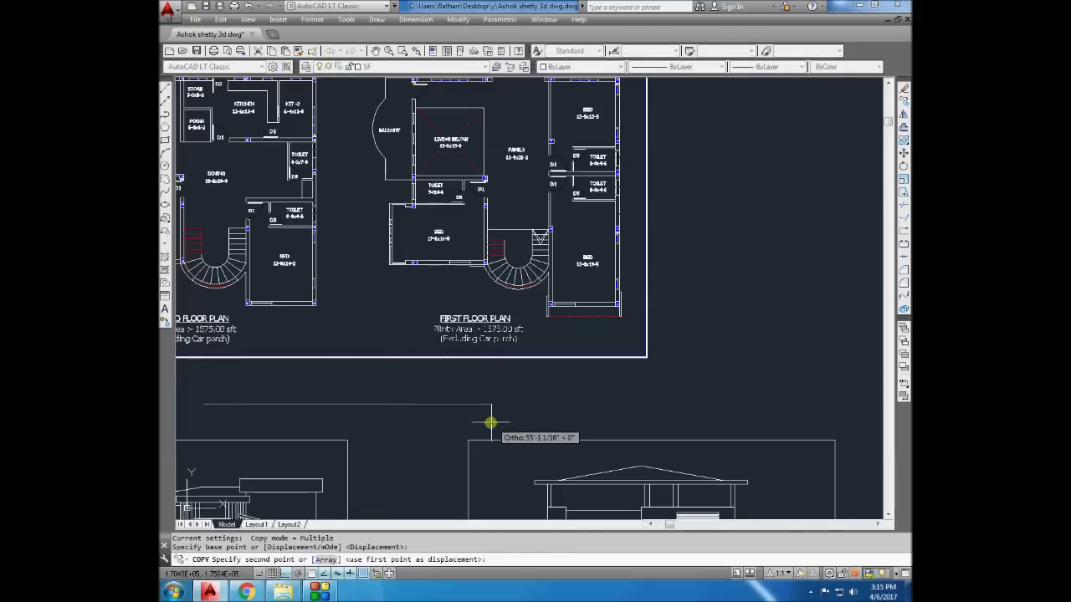
left_click(490, 423)
key("Return")
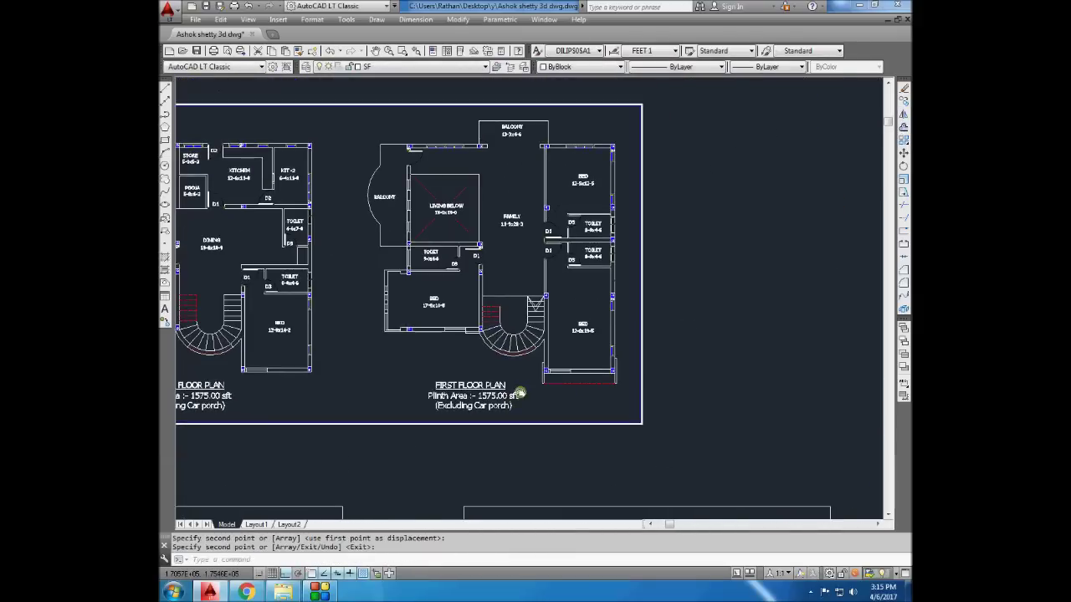
scroll(250, 318, "down", 4)
Move the loose outline so its corner snaps onto the first floor plan's corner
left_click(250, 318)
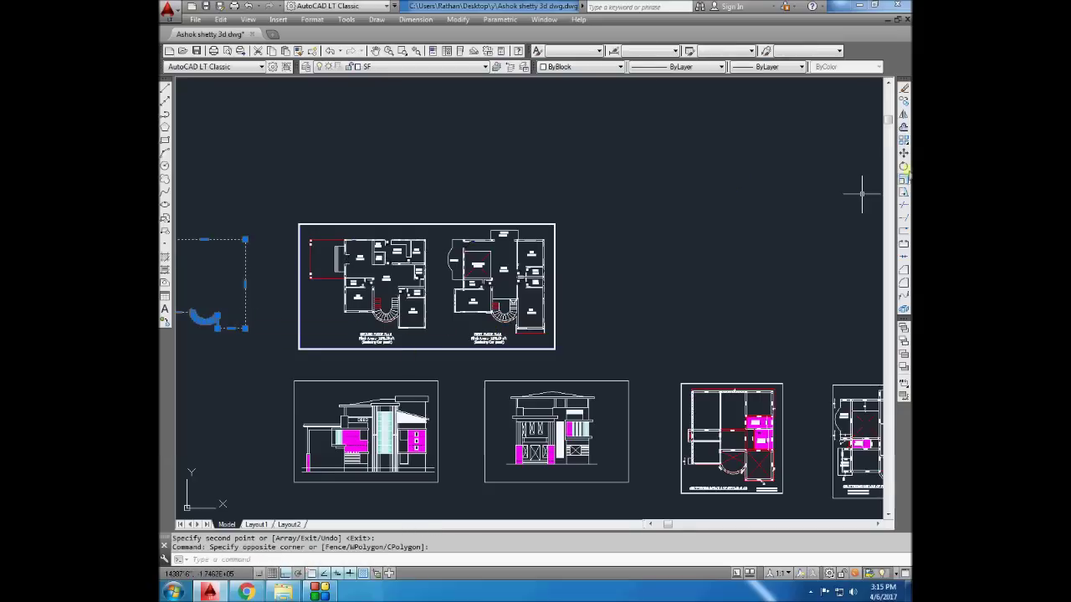
left_click(903, 154)
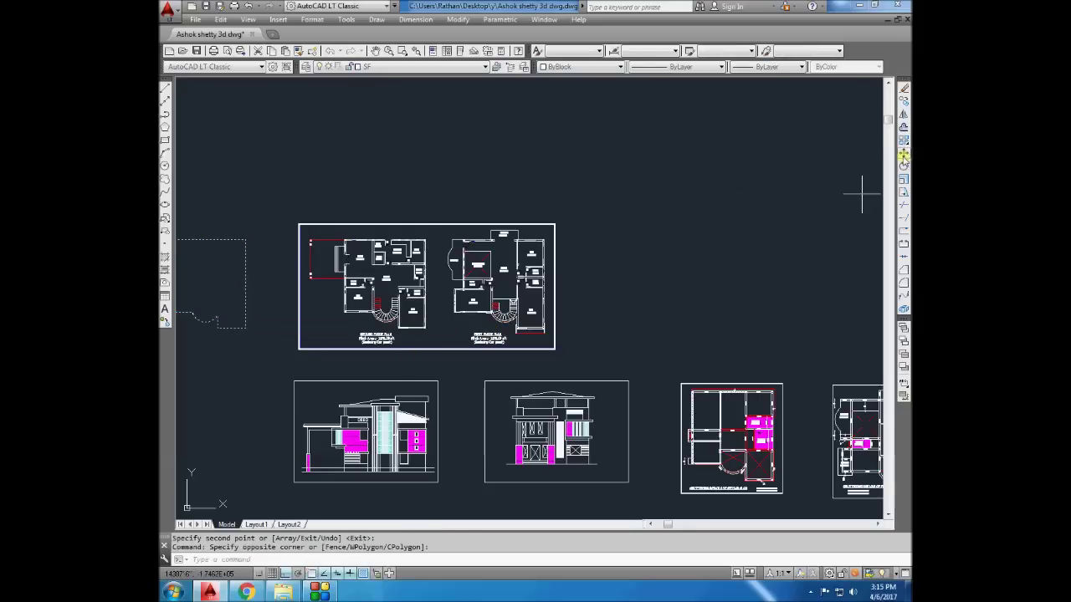
left_click(244, 240)
scroll(539, 241, "up", 3)
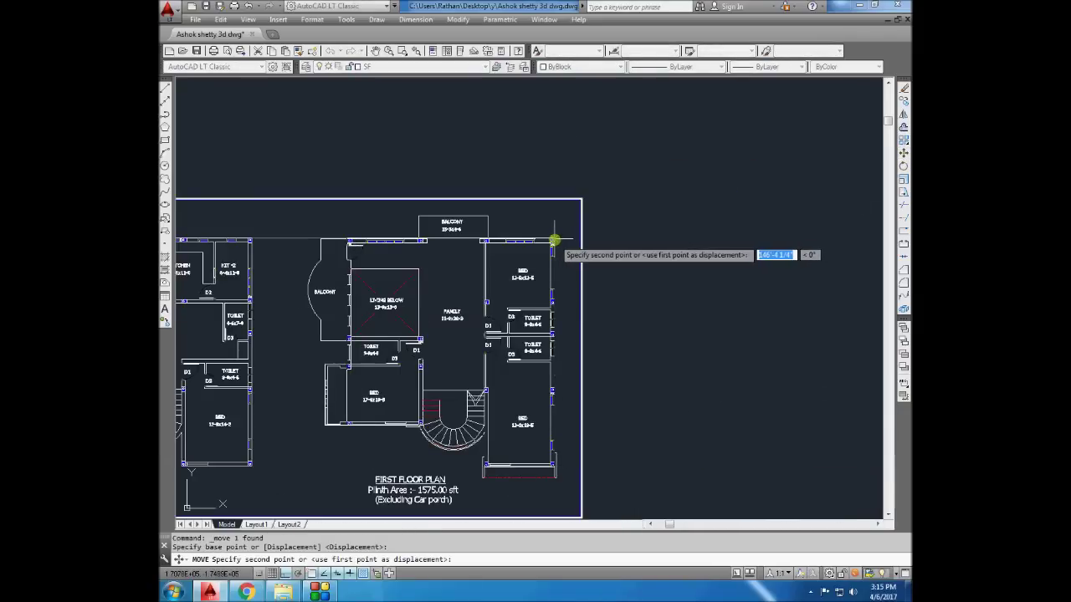
left_click(552, 241)
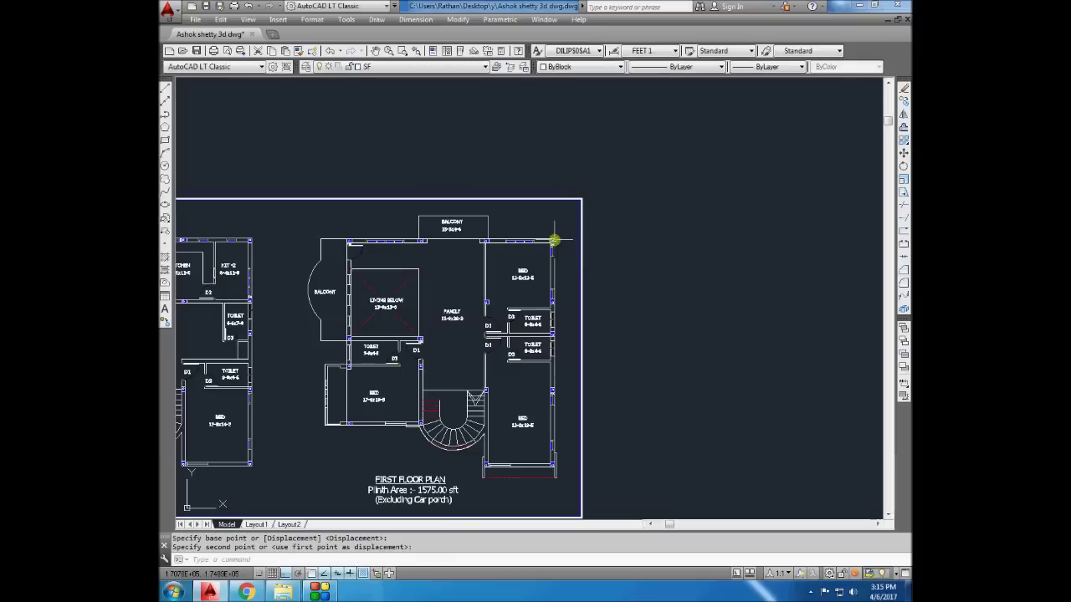
scroll(333, 365, "up", 3)
scroll(334, 364, "up", 1)
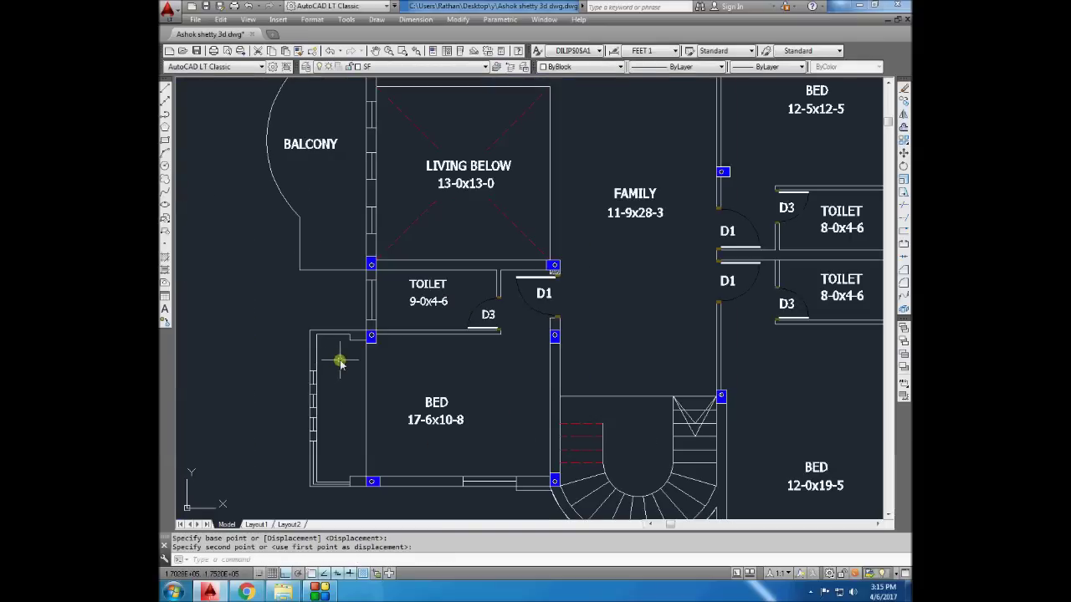
Pick the strip's four corners with AA: 49.9375 sq ft, perimeter 32'-0"
type("aa")
key("Return")
left_click(365, 483)
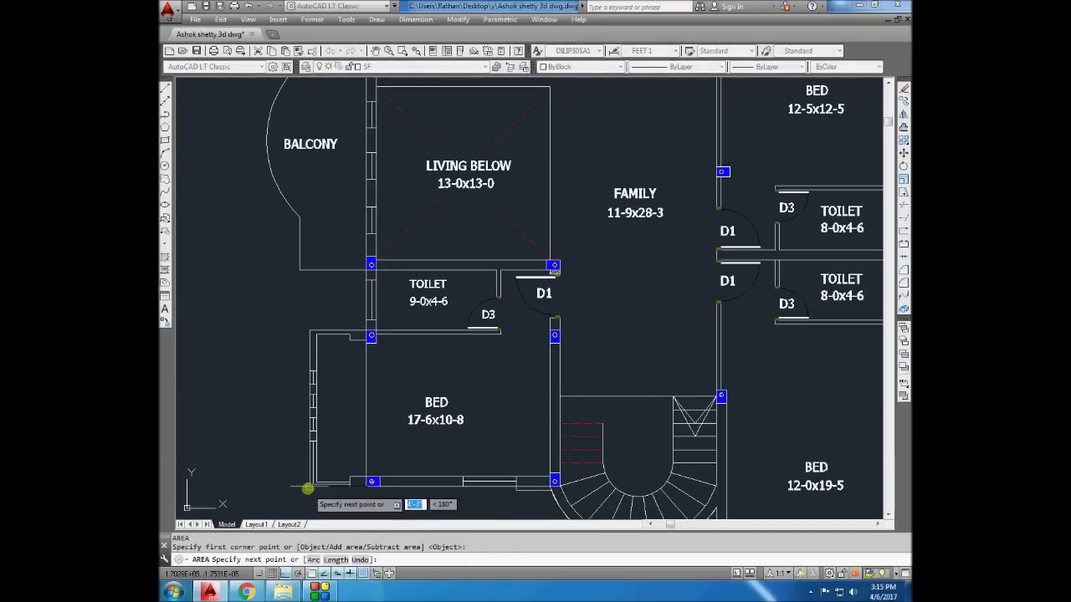
left_click(311, 484)
left_click(311, 333)
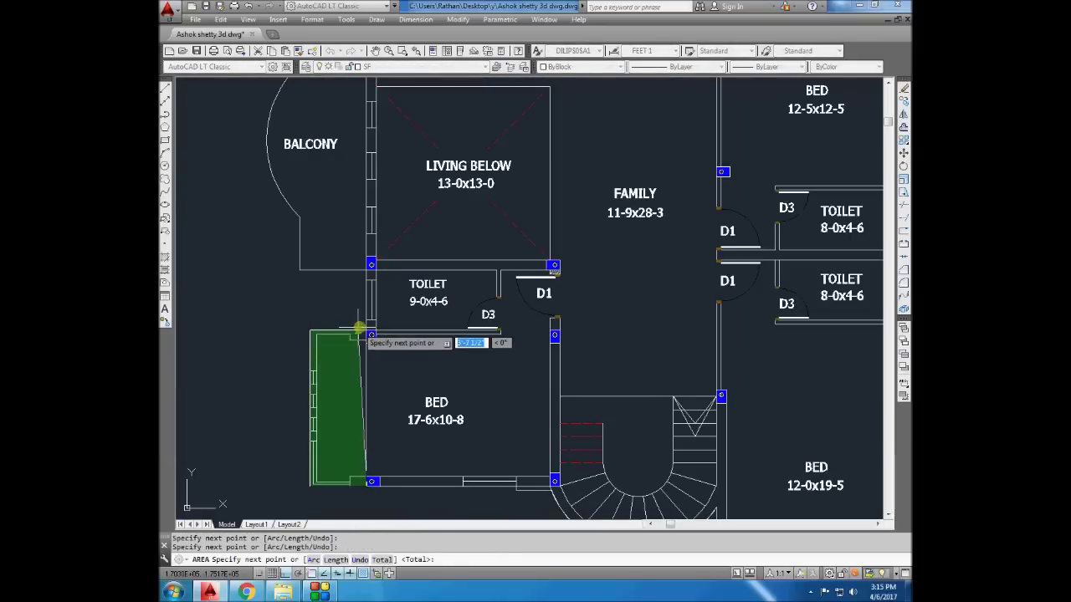
left_click(365, 333)
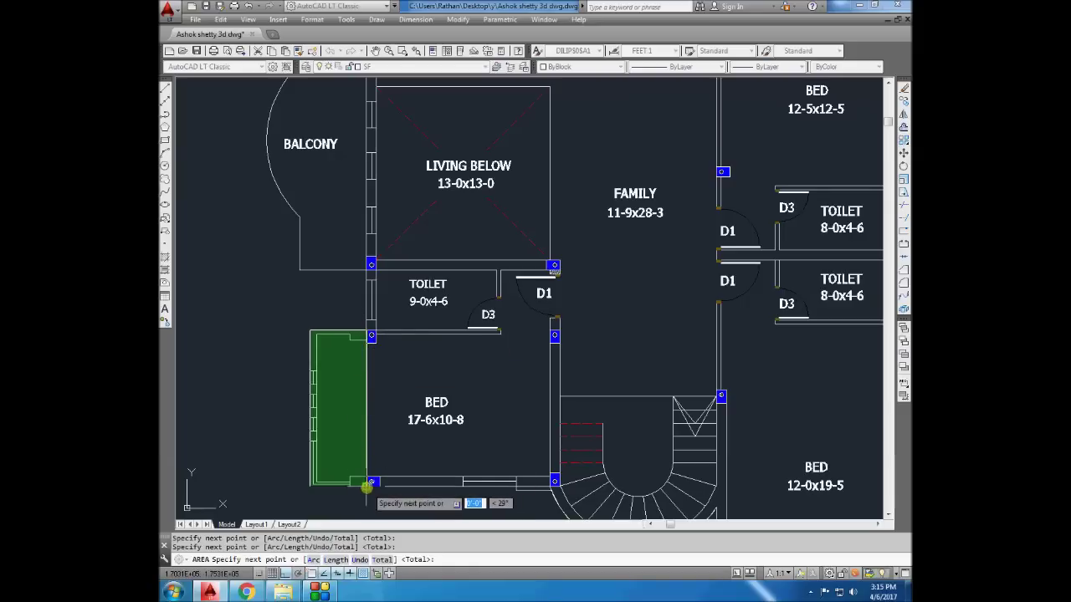
right_click(365, 298)
left_click(401, 301)
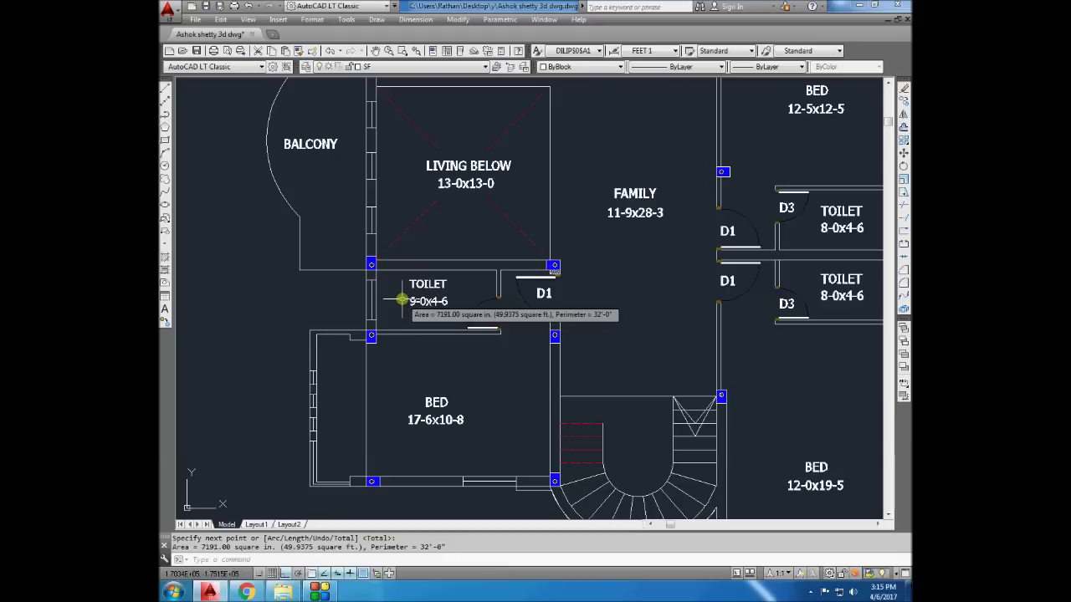
key("Escape")
scroll(404, 312, "down", 4)
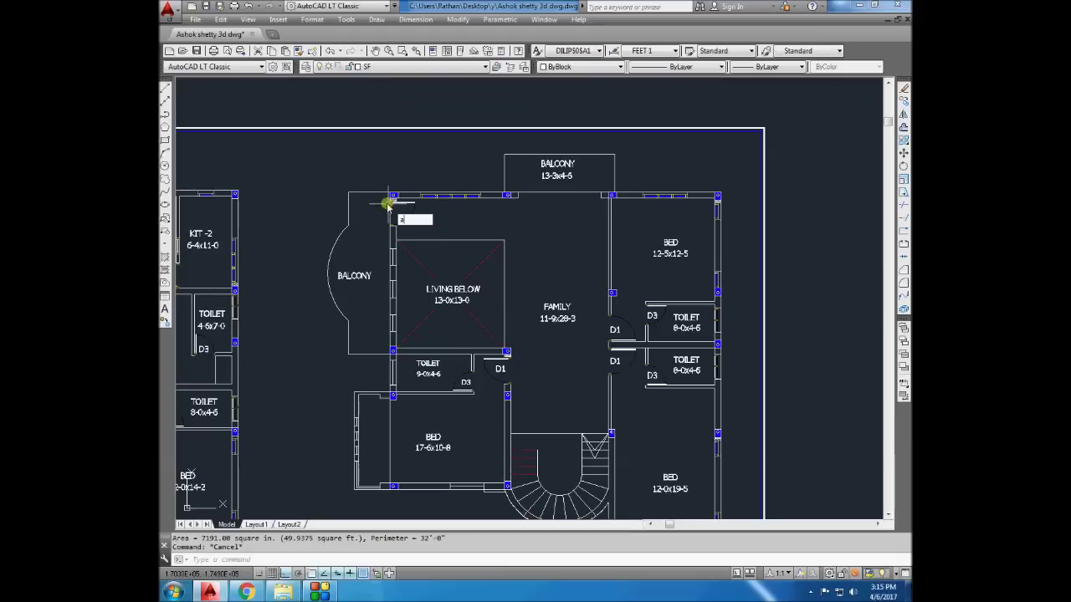
Start an area measurement along the balcony's left edge and curved arc
key("Return")
scroll(389, 205, "up", 2)
left_click(394, 197)
left_click(331, 196)
left_click(331, 245)
left_click(302, 292)
left_click(297, 313)
left_click(299, 337)
left_click(304, 354)
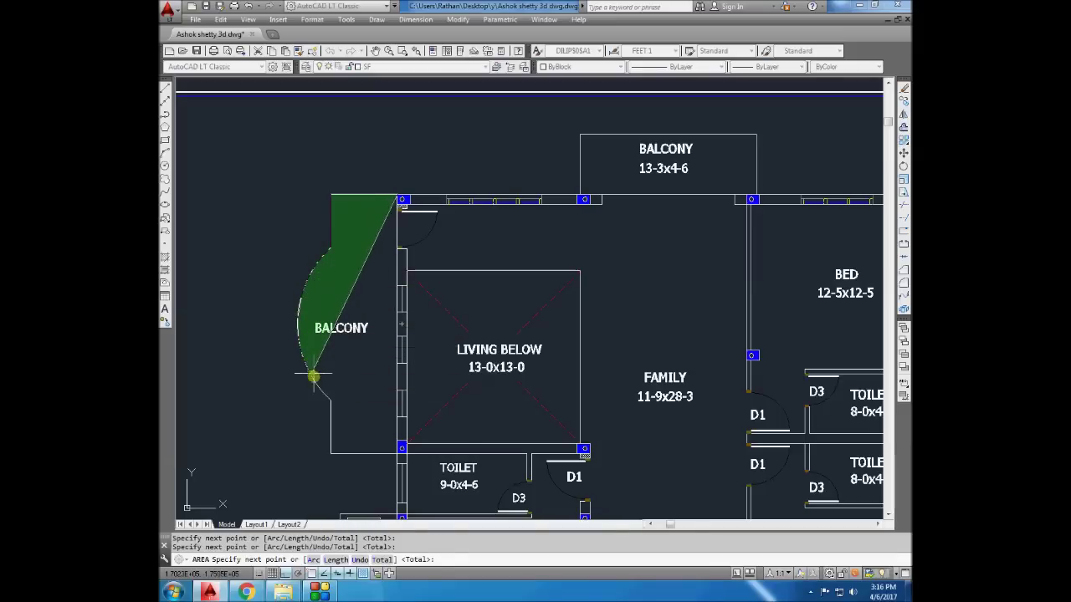
left_click(313, 377)
left_click(330, 401)
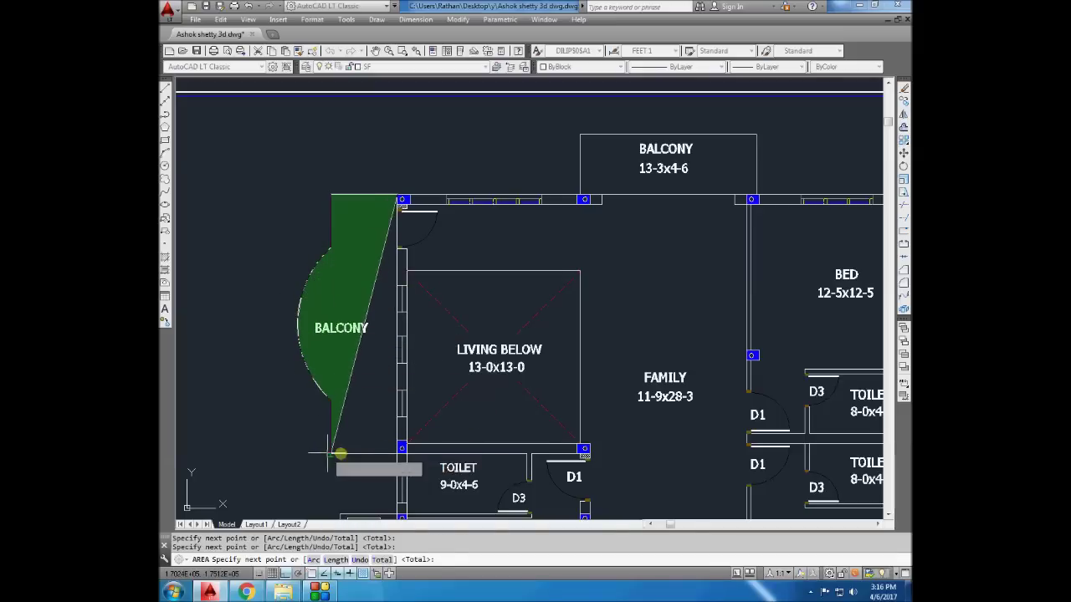
Add the bottom corners and close for 117.0693 sq ft, perimeter 50'-4 9/16"
left_click(331, 454)
left_click(399, 452)
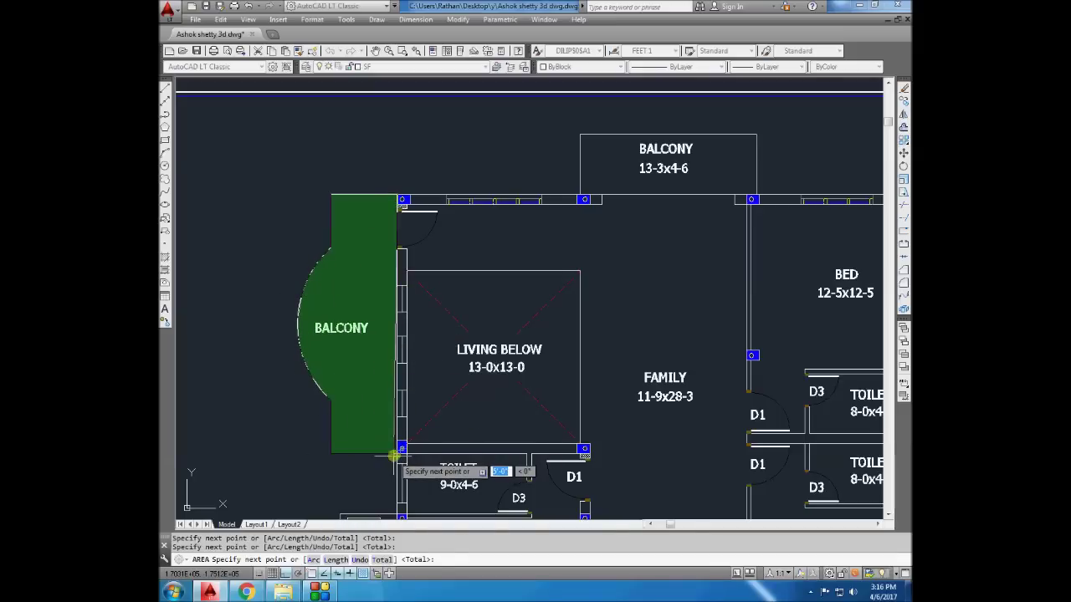
left_click(397, 197)
key("Return")
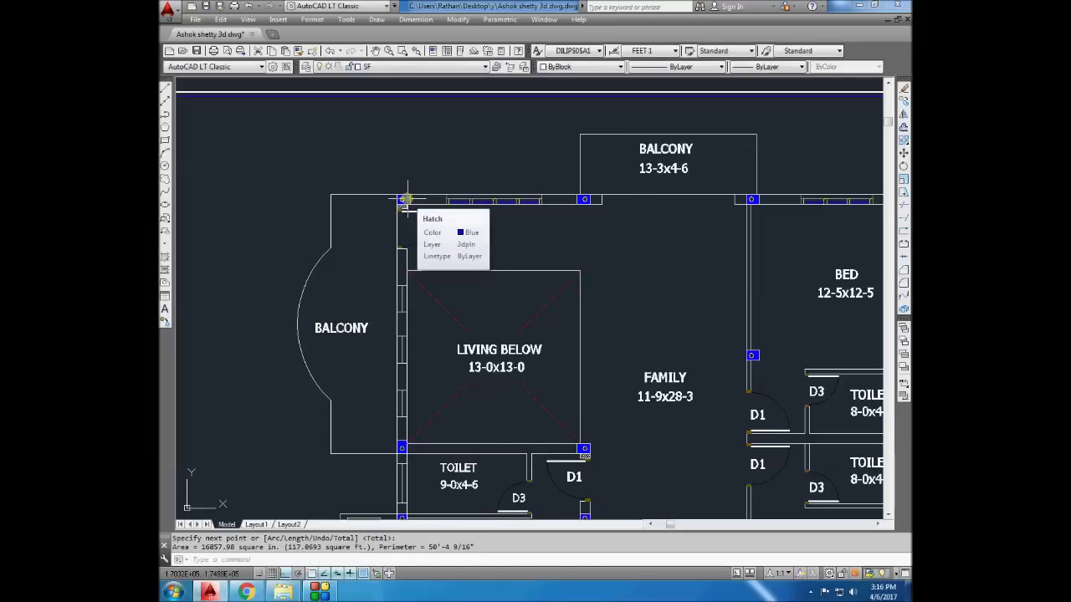
scroll(405, 199, "down", 4)
scroll(405, 199, "up", 2)
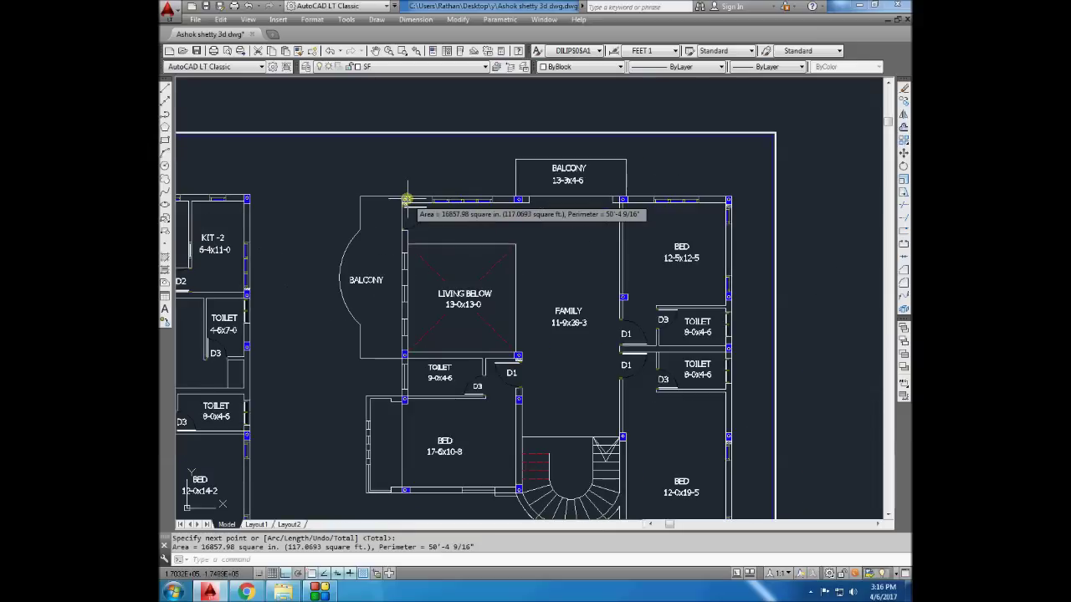
Change the first floor Plinth Area figure from 1575 to 1745
scroll(405, 199, "down", 3)
scroll(411, 335, "up", 2)
scroll(509, 379, "up", 1)
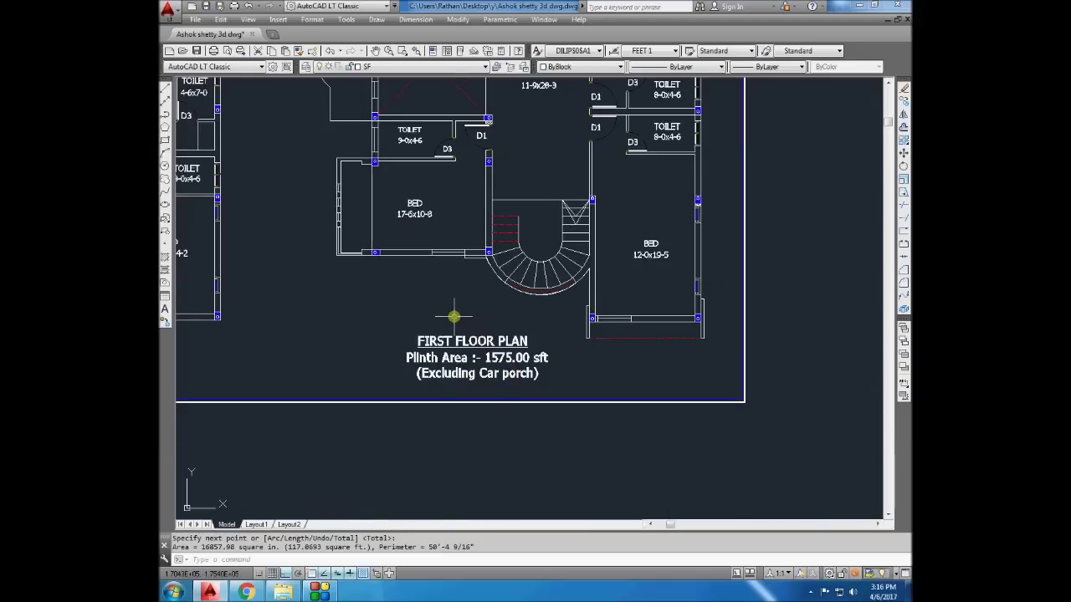
scroll(453, 316, "down", 2)
left_click(319, 591)
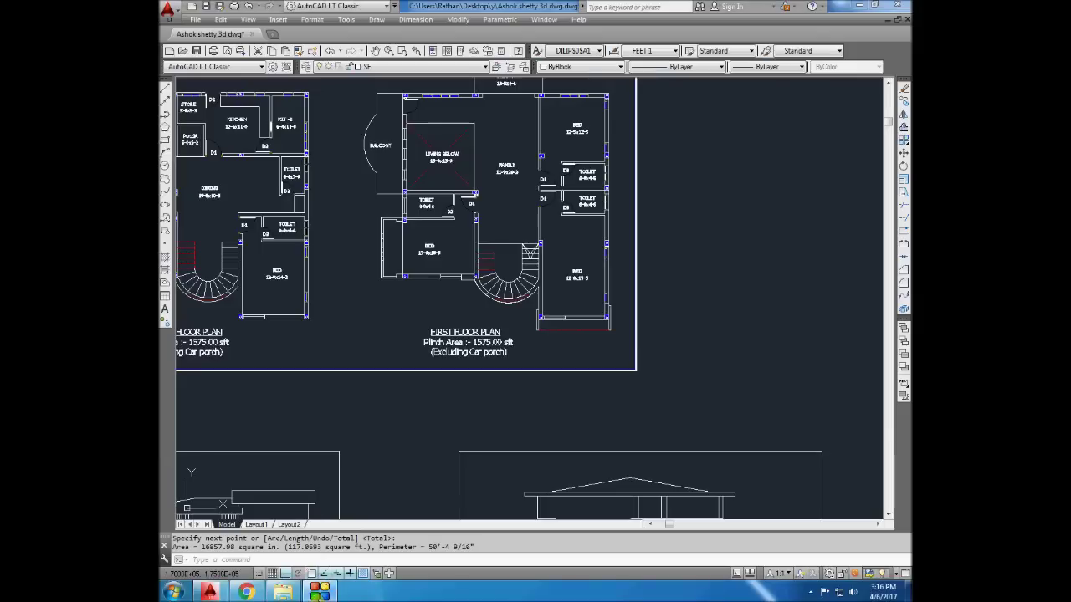
left_click(685, 154)
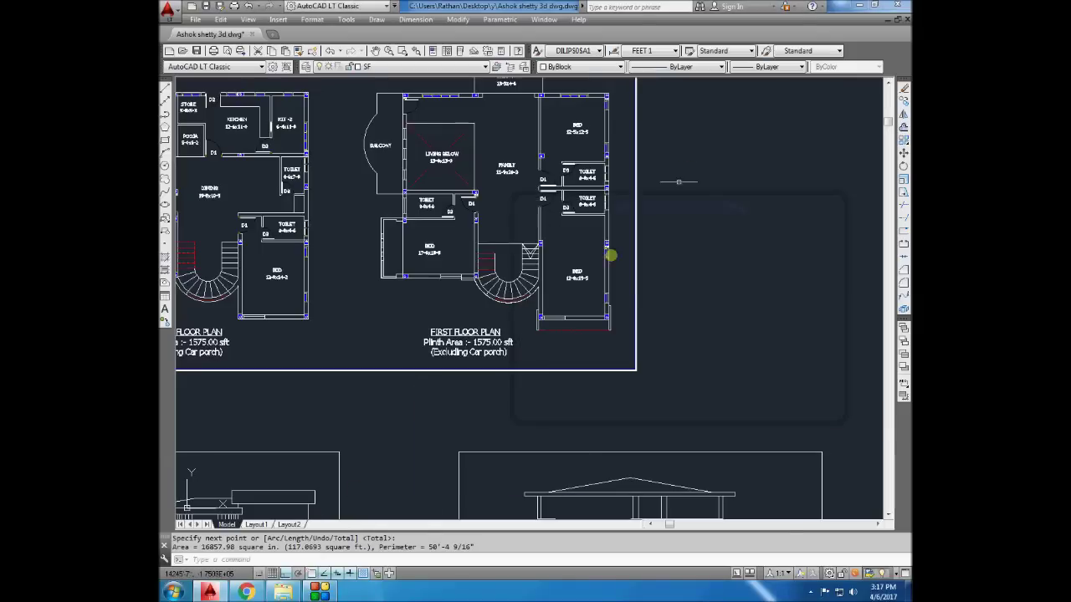
scroll(494, 347, "up", 3)
double_click(473, 343)
scroll(464, 346, "up", 1)
scroll(463, 345, "up", 1)
left_click_drag(454, 343, 513, 347)
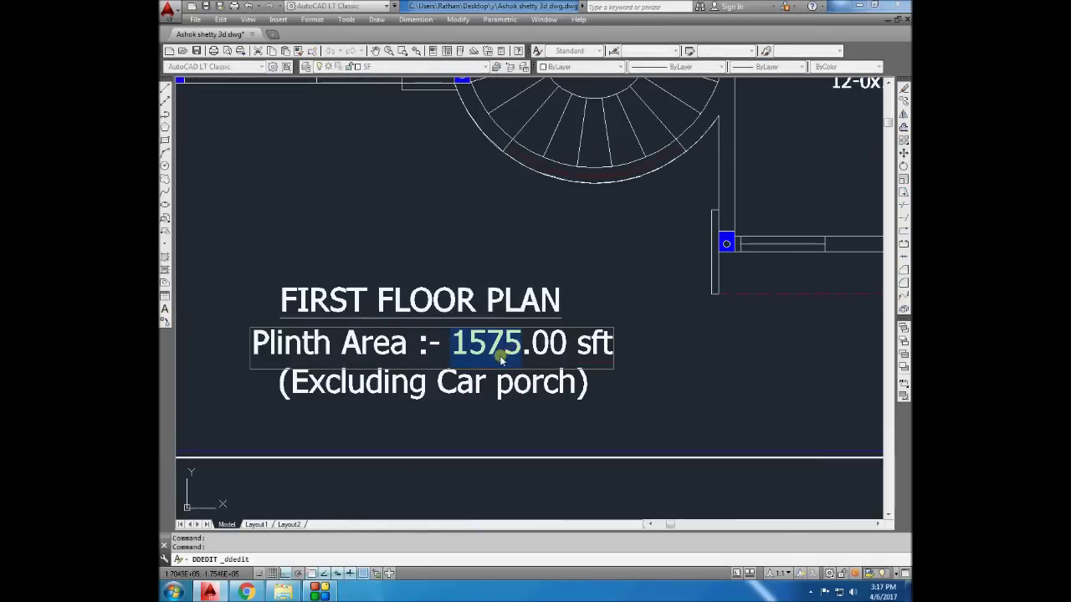
type("17")
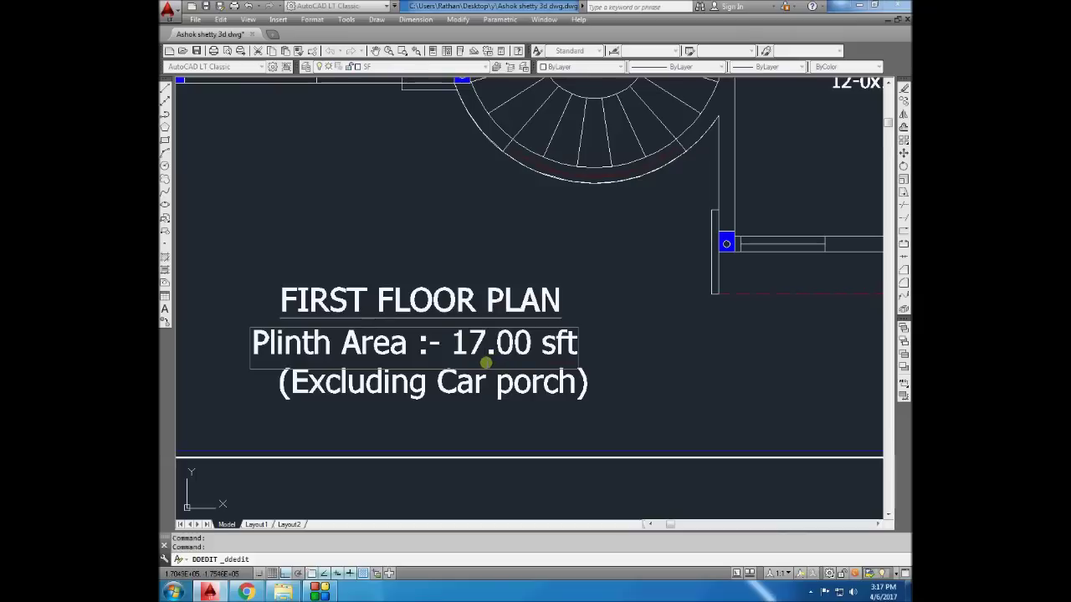
type("4")
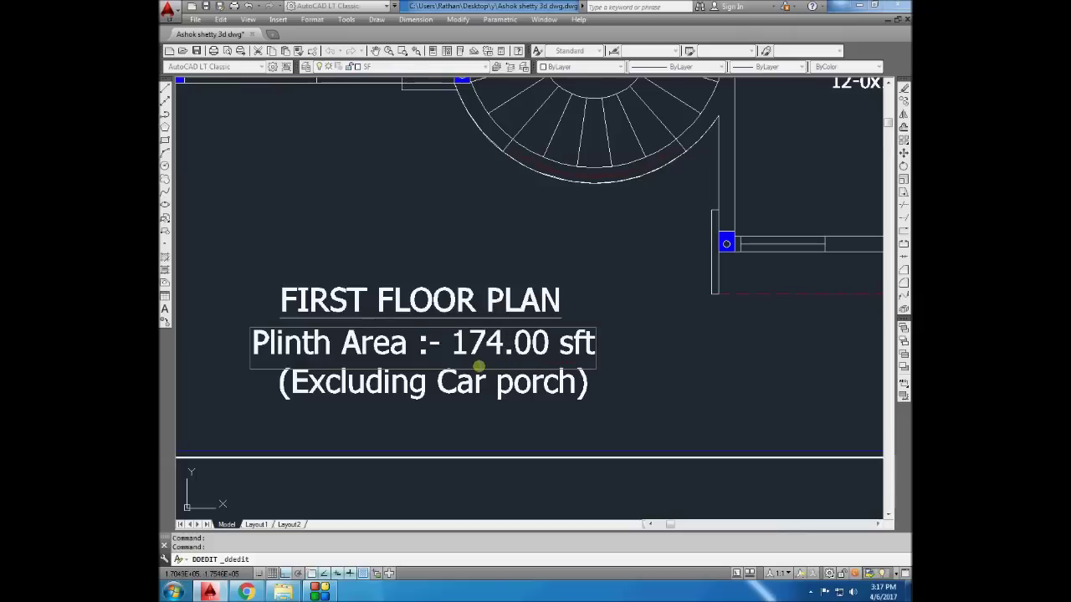
type("5")
left_click(490, 441)
Reword the note beneath it from (Excluding Car porch) to (Including Balcony)
scroll(491, 410, "down", 3)
scroll(496, 389, "down", 2)
scroll(496, 389, "up", 2)
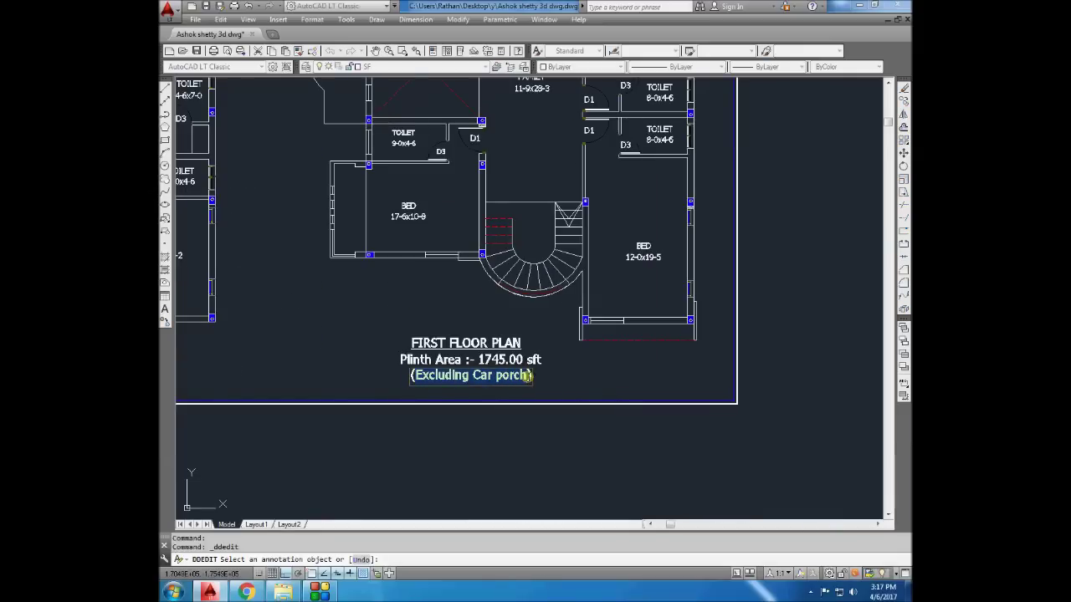
left_click(510, 382)
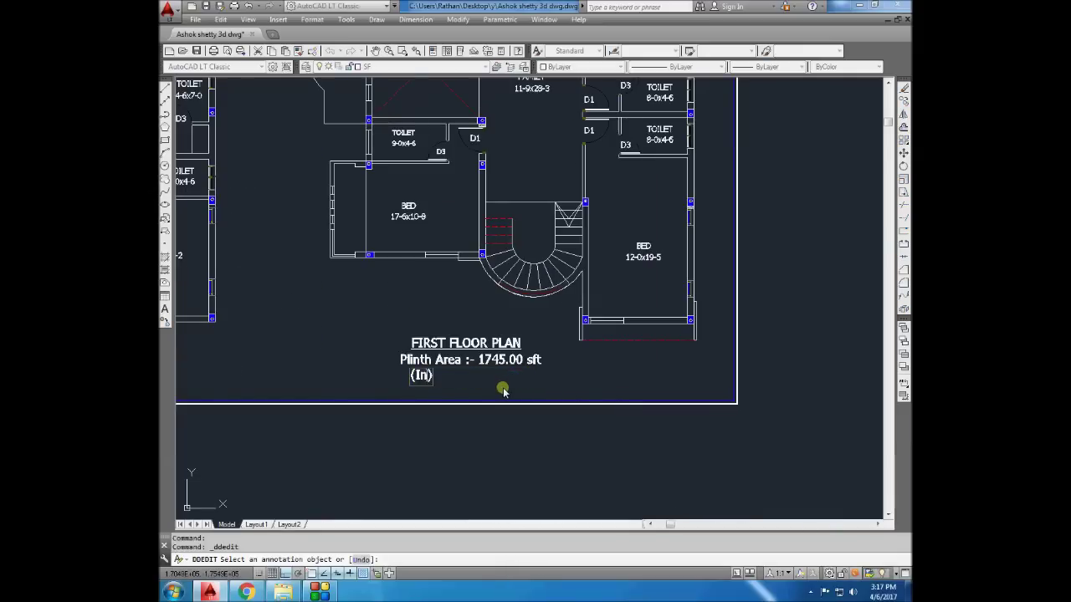
type("luding B")
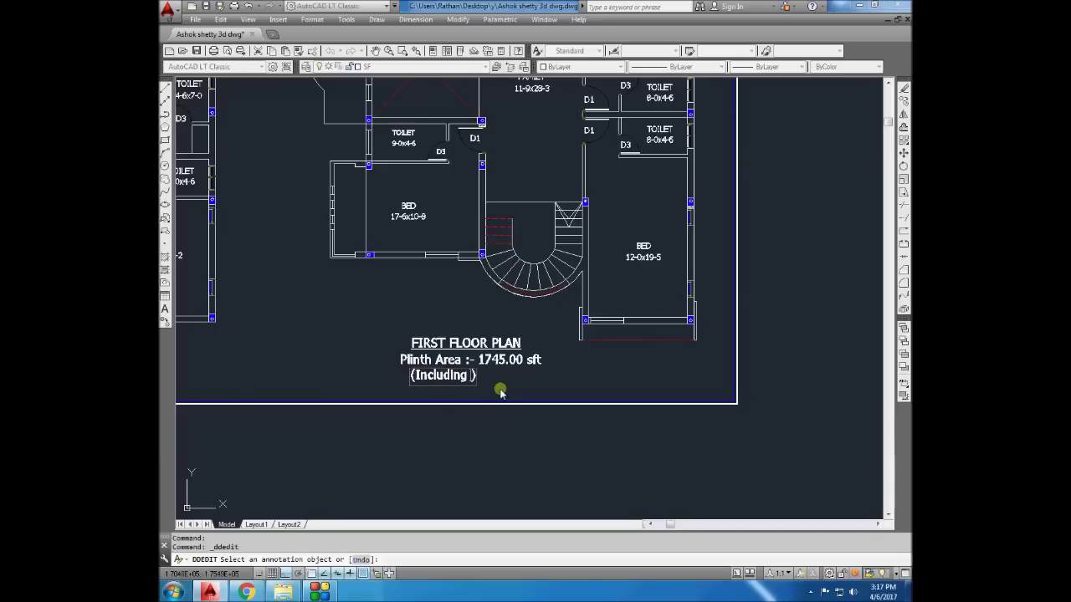
type("alcony")
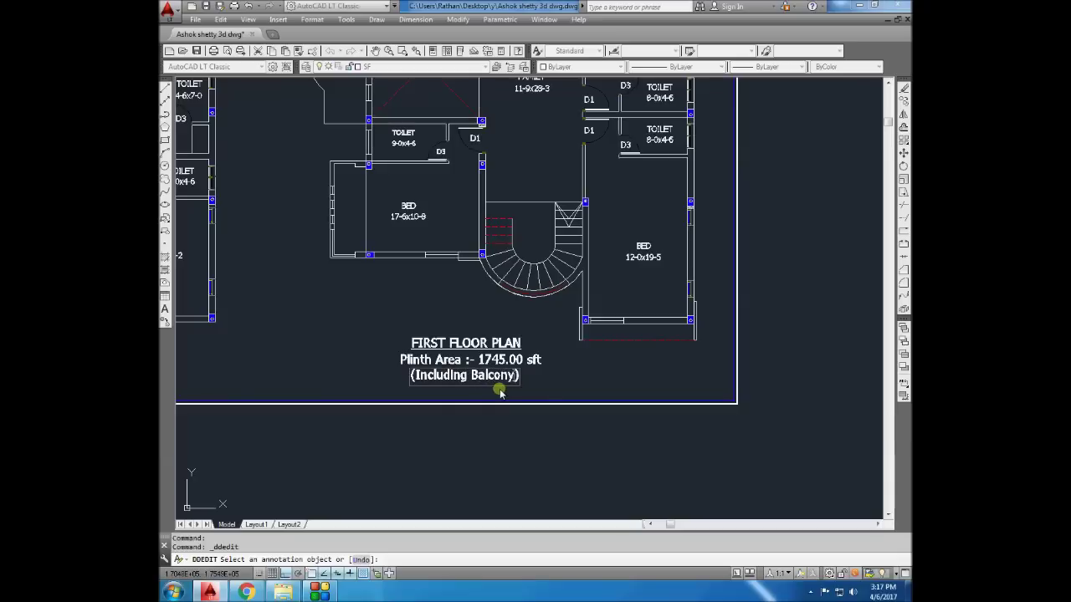
key("Return")
scroll(568, 360, "down", 5)
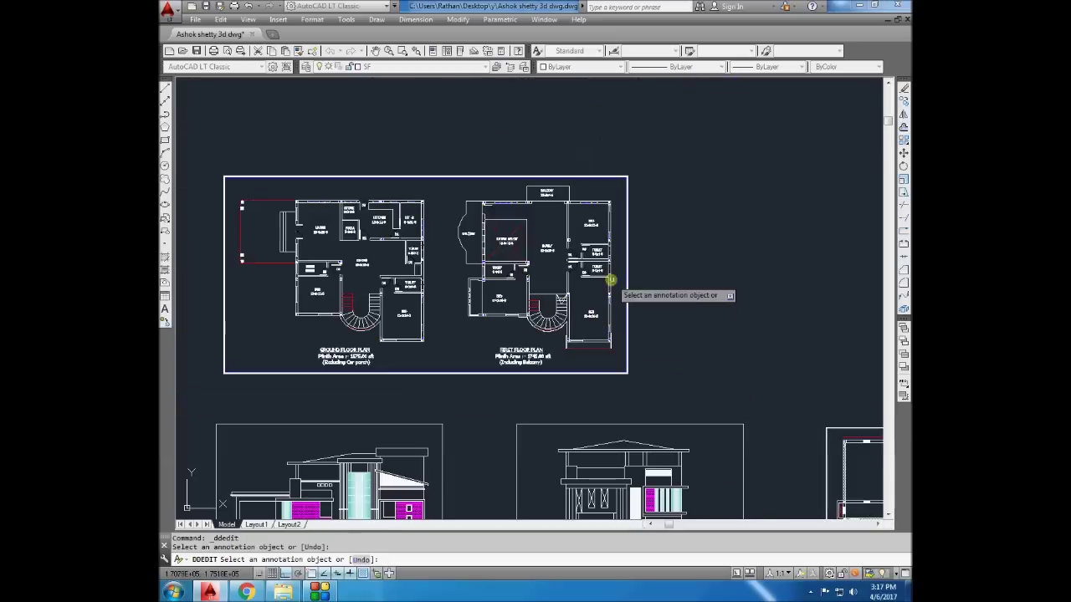
Zoom and pan across both floor plans to show the ground floor living area
scroll(419, 334, "up", 1)
scroll(439, 297, "up", 1)
scroll(452, 305, "up", 1)
middle_click_drag(464, 312, 485, 323)
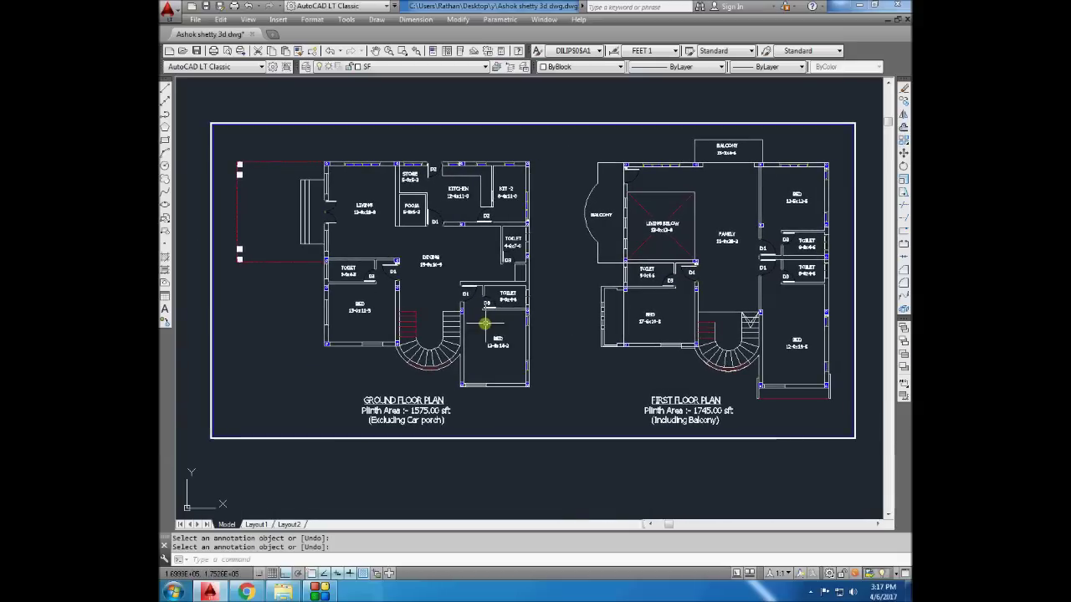
scroll(347, 191, "up", 3)
scroll(351, 208, "down", 1)
middle_click_drag(366, 214, 504, 222)
scroll(428, 213, "down", 2)
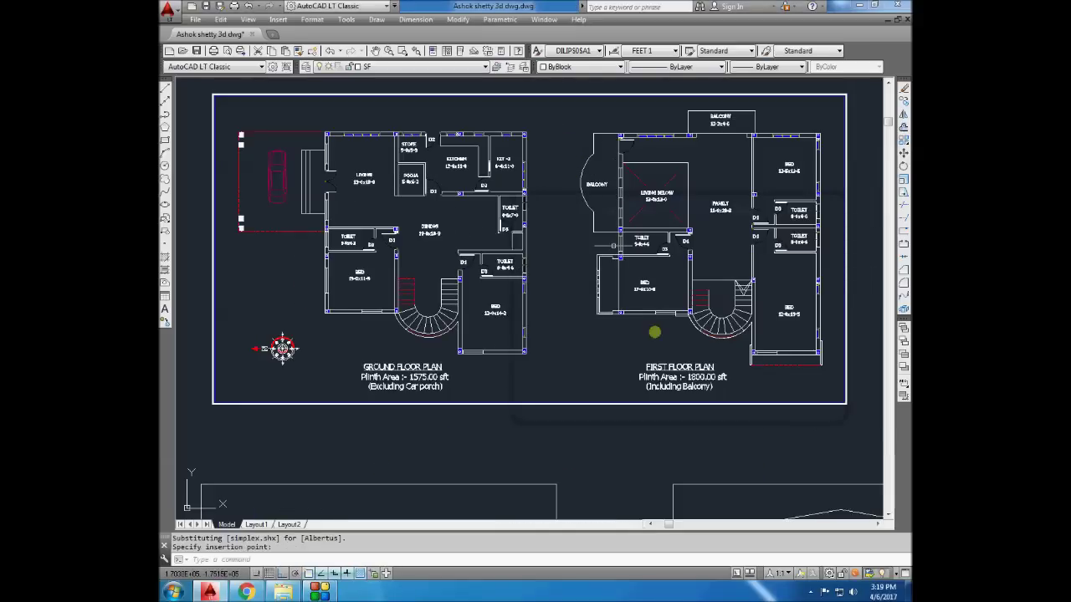
scroll(724, 398, "up", 3)
scroll(636, 334, "down", 5)
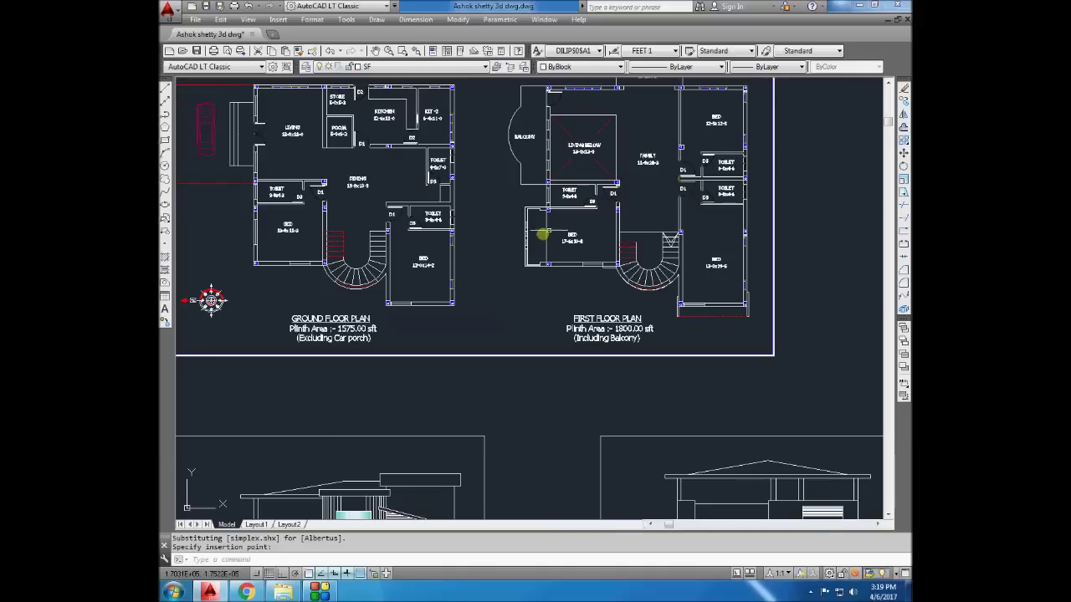
Delete the unwanted object from the first floor plan
left_click(544, 234)
left_click(546, 234)
key("Delete")
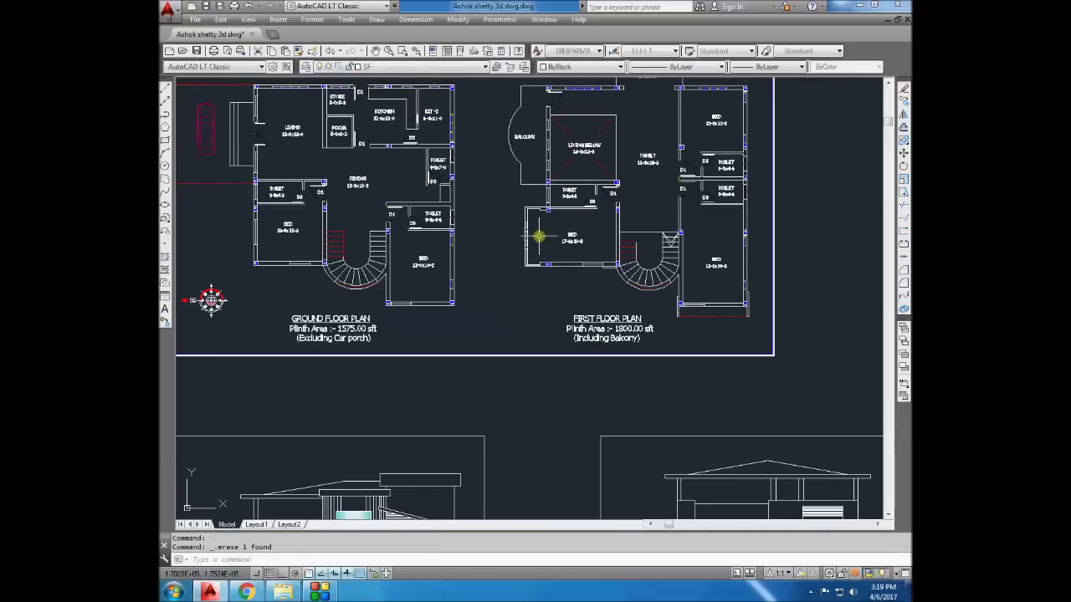
middle_click_drag(541, 235, 538, 298)
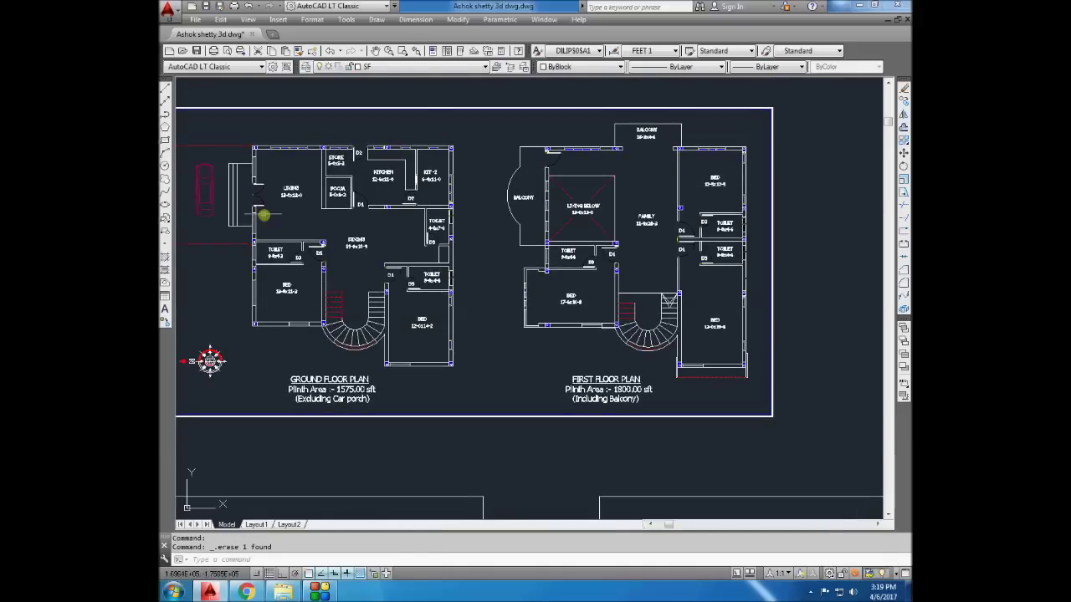
middle_click_drag(222, 209, 300, 201)
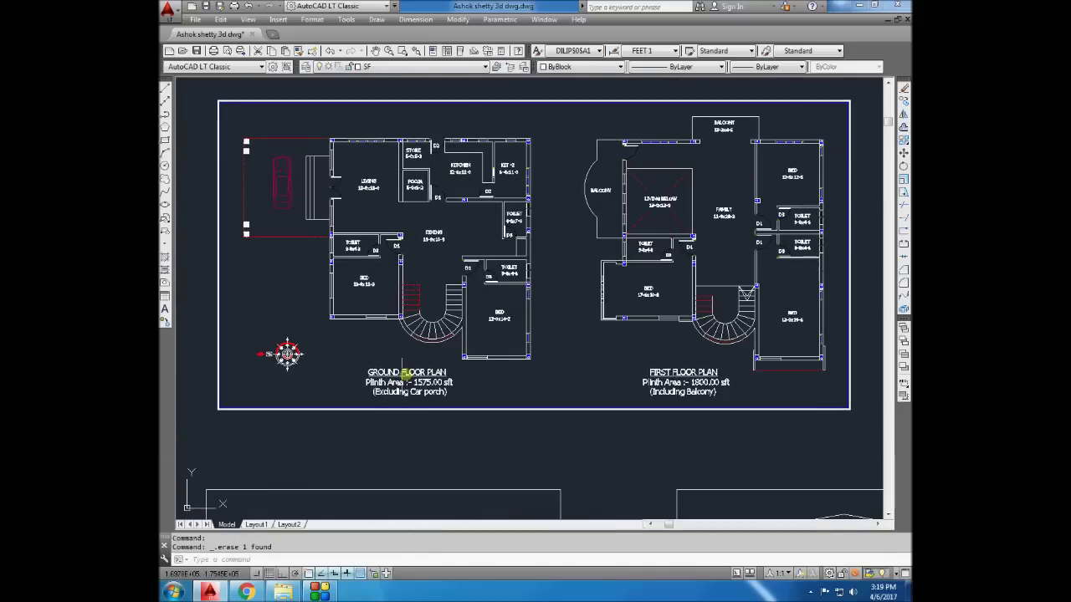
scroll(403, 374, "up", 2)
Copy the GROUND FLOOR PLAN title with CO to a spot above the framed floor plans
left_click(399, 366)
middle_click_drag(413, 331, 554, 332)
scroll(360, 330, "up", 3)
scroll(343, 329, "down", 6)
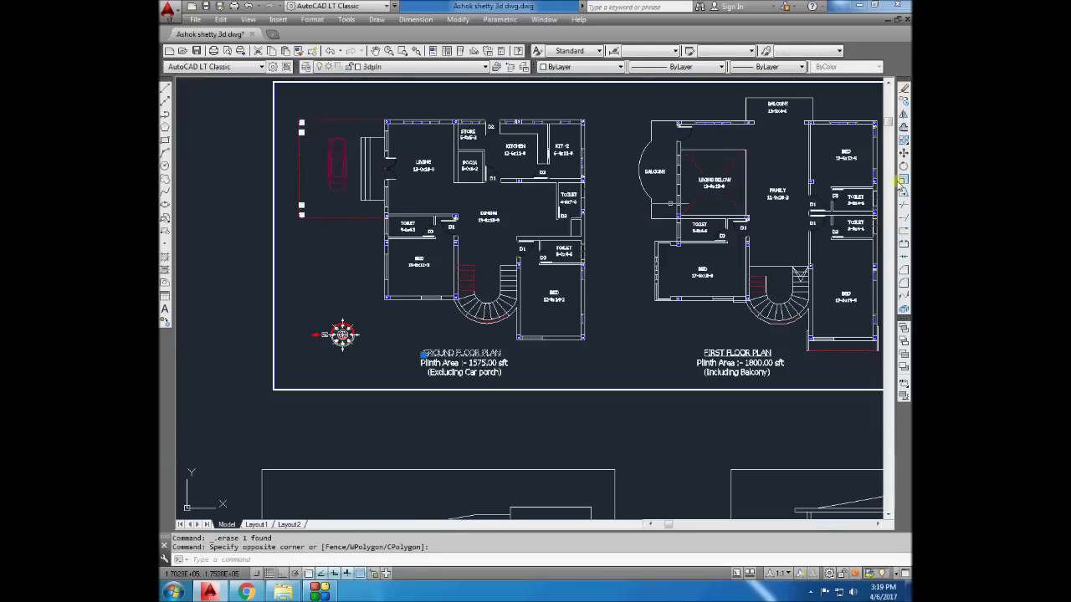
type("co")
key("Return")
scroll(424, 353, "down", 3)
left_click(420, 328)
scroll(517, 142, "up", 3)
left_click(518, 143)
key("Return")
Abandon editing the copied title and erase the stray GROUND FLOOR PLAN copy
double_click(552, 120)
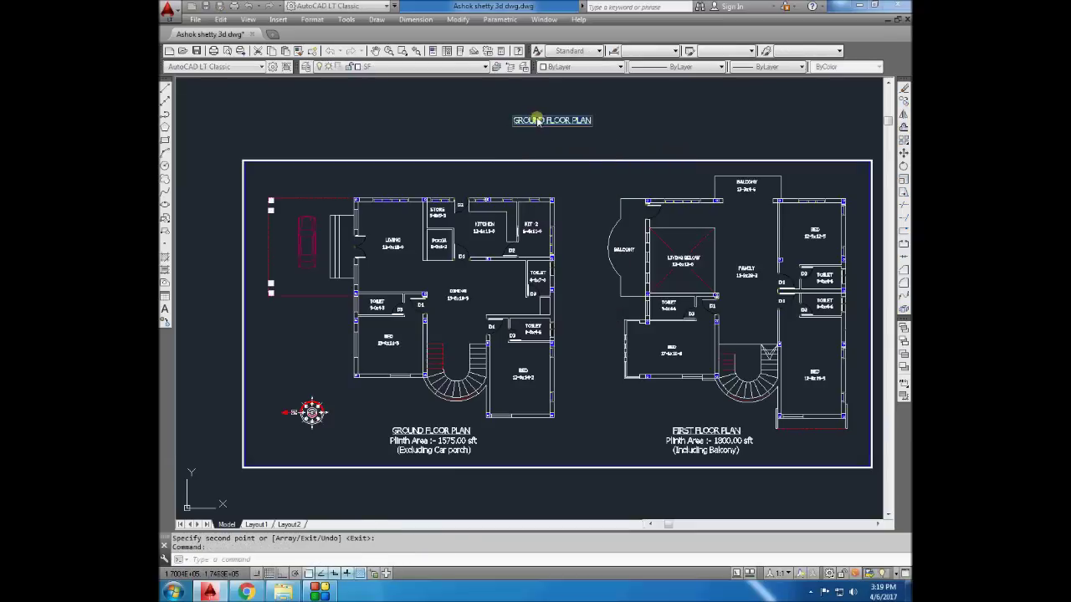
left_click(584, 122)
type("F")
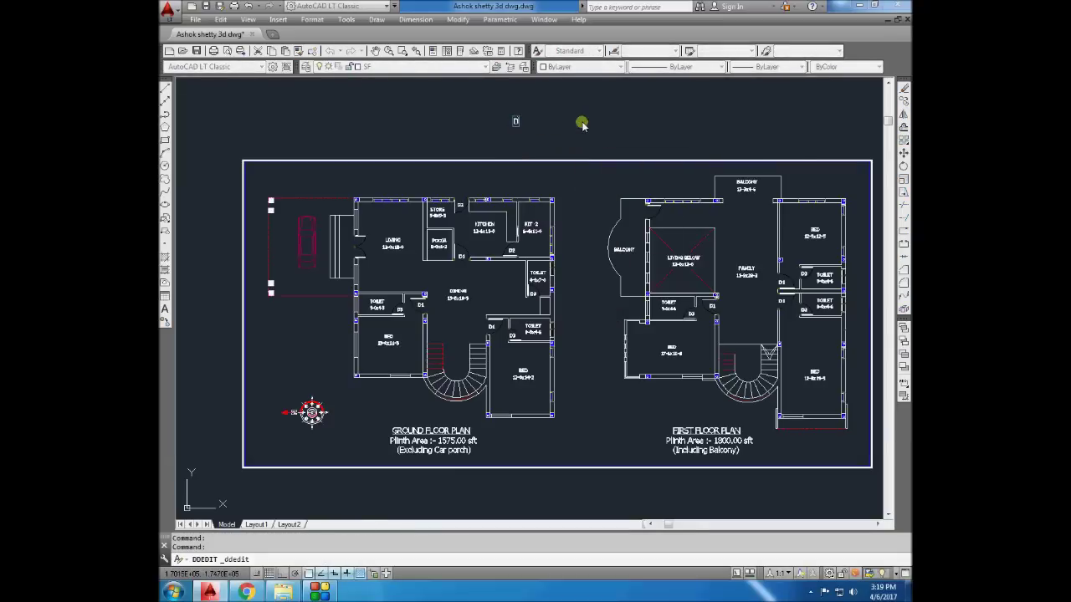
key("Escape")
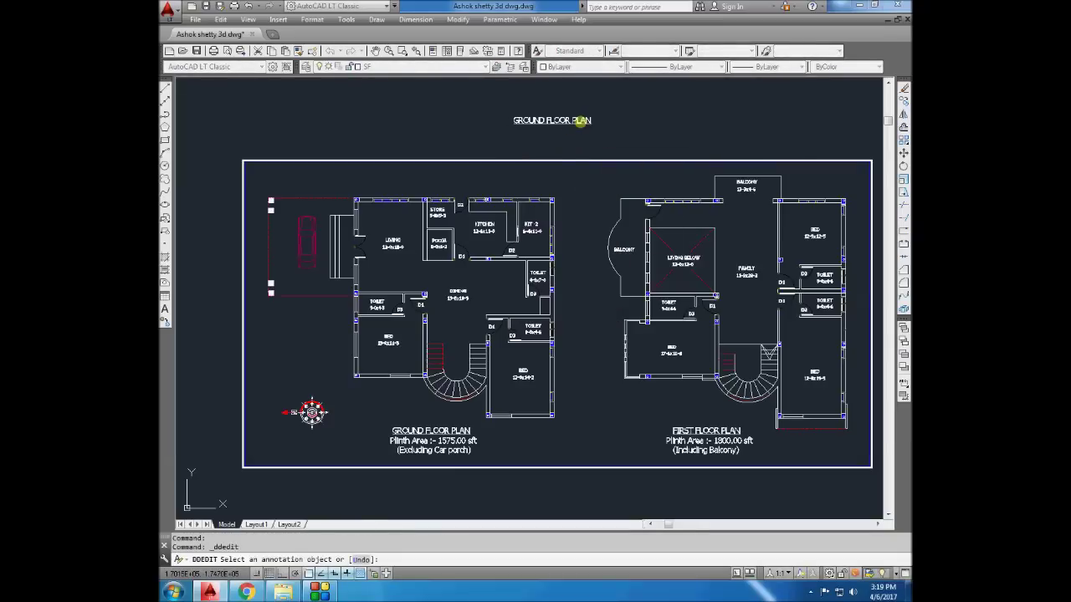
key("Escape")
left_click_drag(566, 127, 550, 107)
key("Delete")
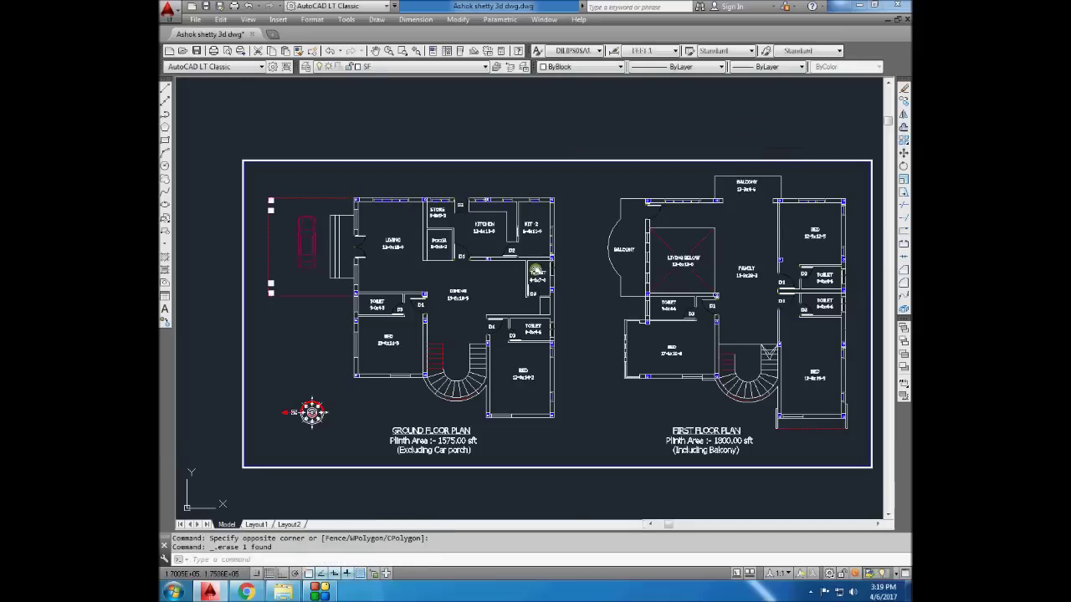
Pan across the ground floor rooms over to the first floor balcony
scroll(476, 232, "up", 1)
scroll(476, 231, "up", 2)
scroll(415, 218, "up", 1)
scroll(536, 299, "up", 2)
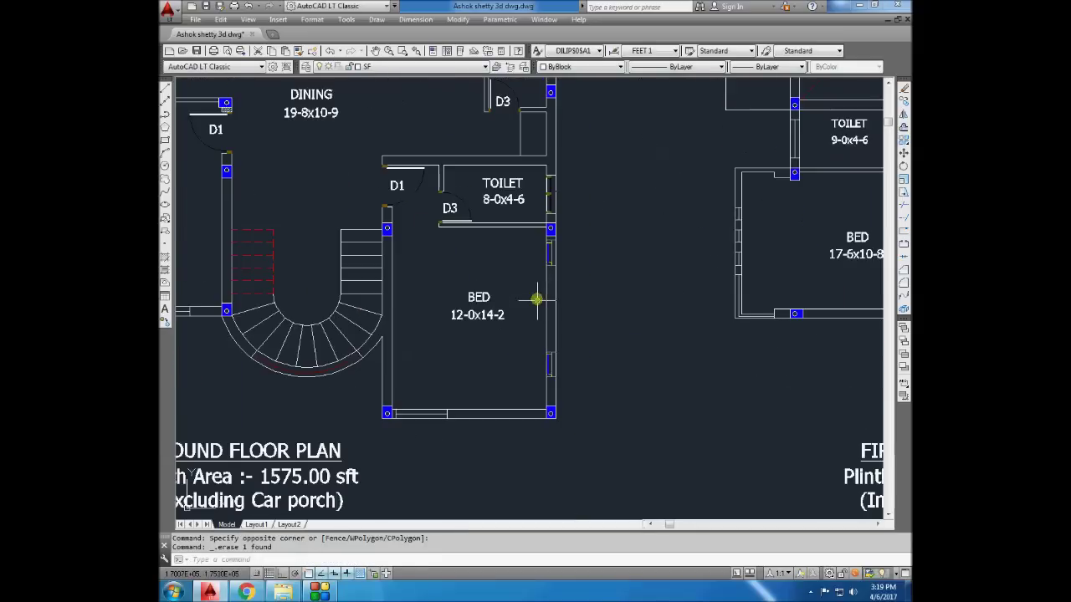
middle_click_drag(587, 226, 805, 277)
middle_click_drag(496, 139, 574, 278)
mouse_move(540, 232)
middle_mouse_down()
mouse_move(614, 289)
mouse_move(444, 254)
mouse_move(421, 291)
middle_mouse_up()
middle_click_drag(682, 250, 449, 232)
middle_click_drag(728, 208, 501, 220)
Zoom out and pan to the elevation drawings with the plan titles above them
scroll(506, 217, "down", 2)
scroll(506, 217, "down", 2)
scroll(510, 223, "up", 2)
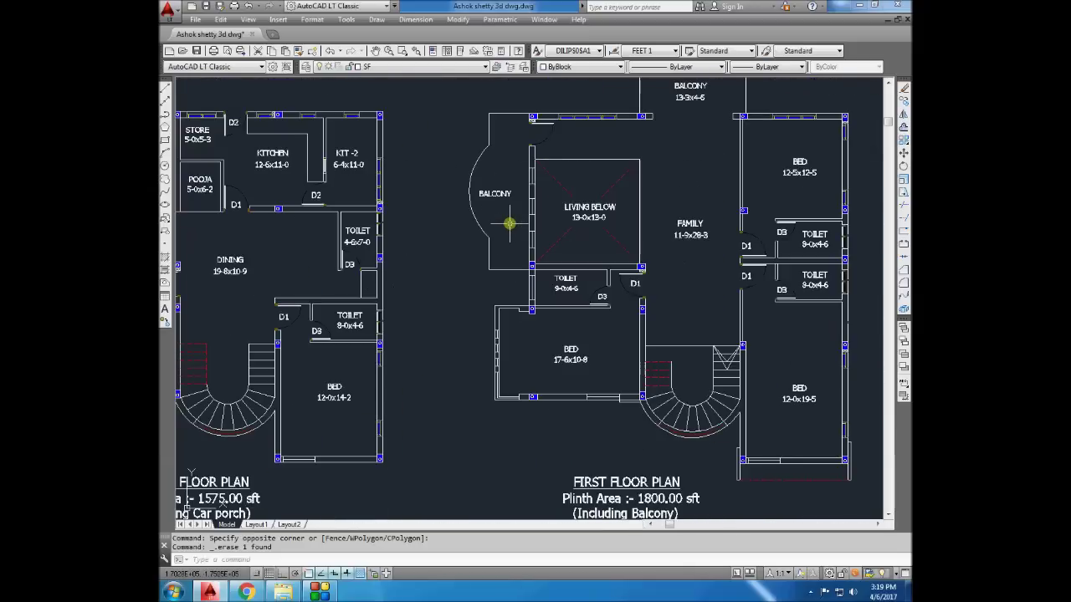
scroll(443, 232, "up", 1)
scroll(397, 240, "up", 1)
scroll(435, 234, "down", 1)
scroll(504, 224, "down", 1)
scroll(519, 220, "down", 5)
scroll(444, 236, "up", 3)
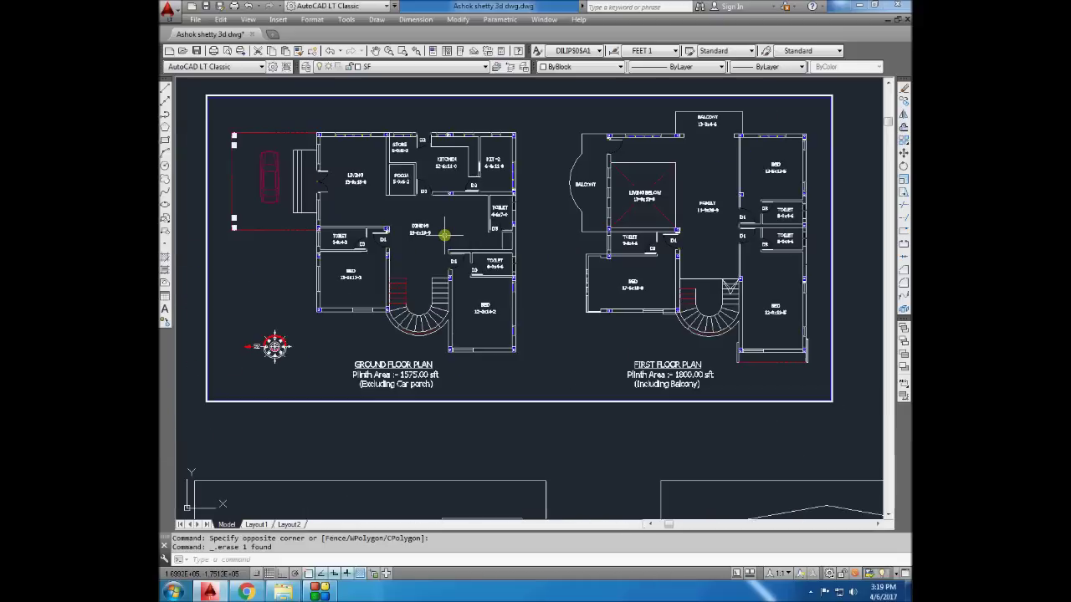
middle_click_drag(456, 268, 461, 142)
mouse_move(502, 400)
middle_mouse_down()
mouse_move(530, 201)
mouse_move(532, 270)
middle_mouse_up()
middle_click_drag(479, 116, 484, 190)
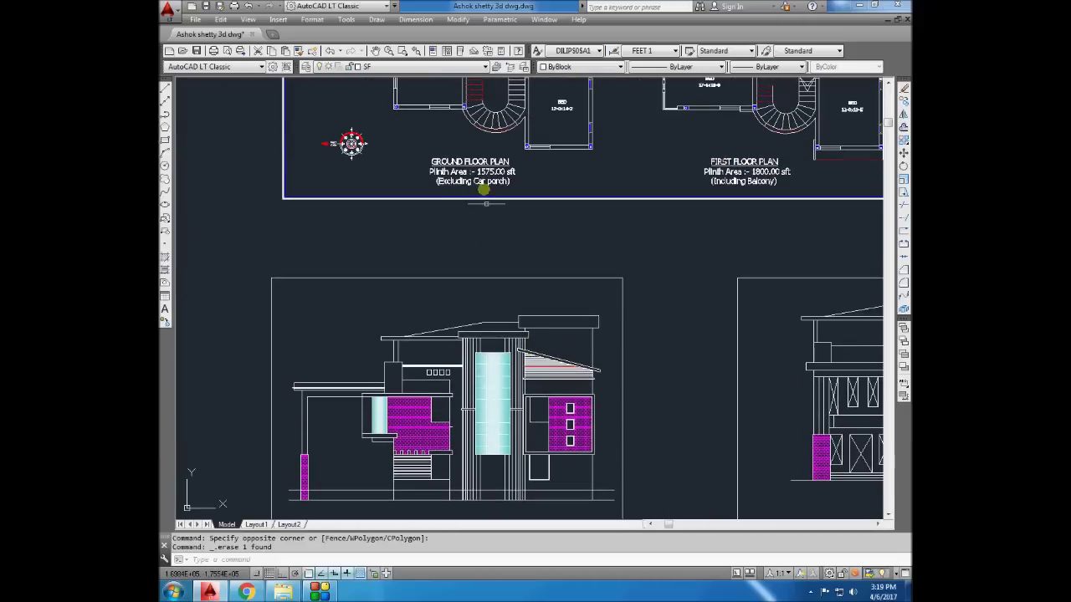
Copy the GROUND FLOOR PLAN title to beneath the brick-clad elevation drawing
left_click(489, 165)
left_click(903, 119)
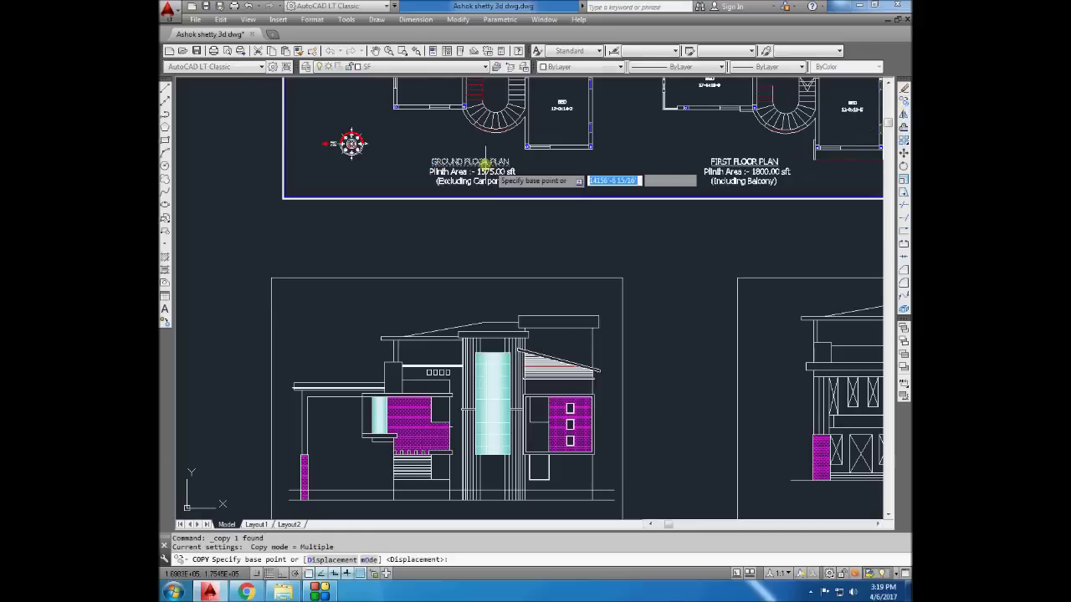
left_click(497, 198)
scroll(485, 167, "down", 2)
scroll(483, 401, "up", 4)
left_click(484, 400)
key("Return")
Retitle the copy to read ROAD SIDE ELEVATION(WEST)
left_click(483, 339)
double_click(478, 344)
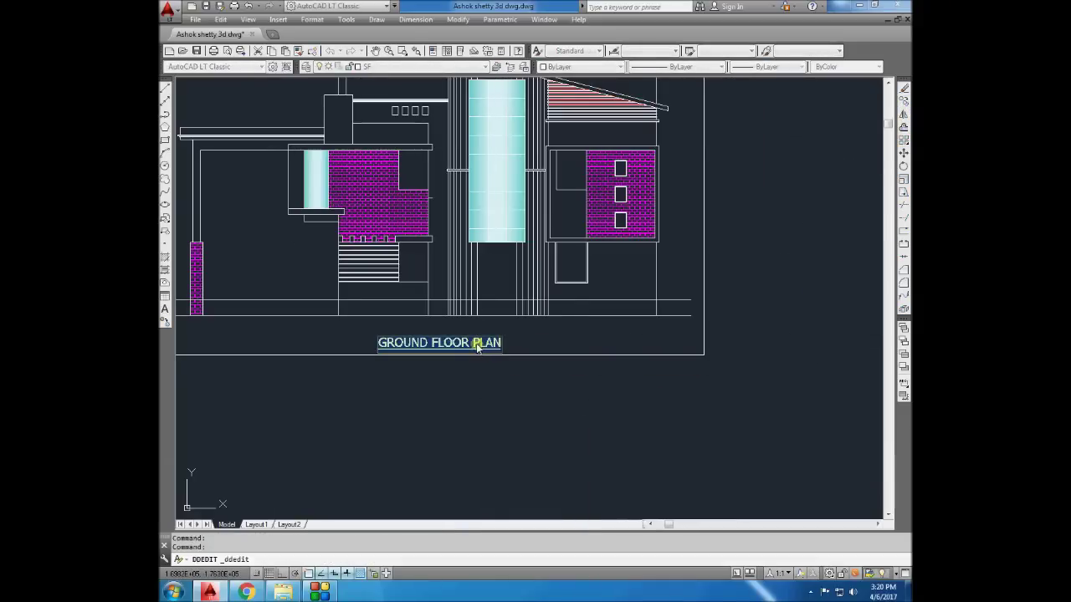
type("roa")
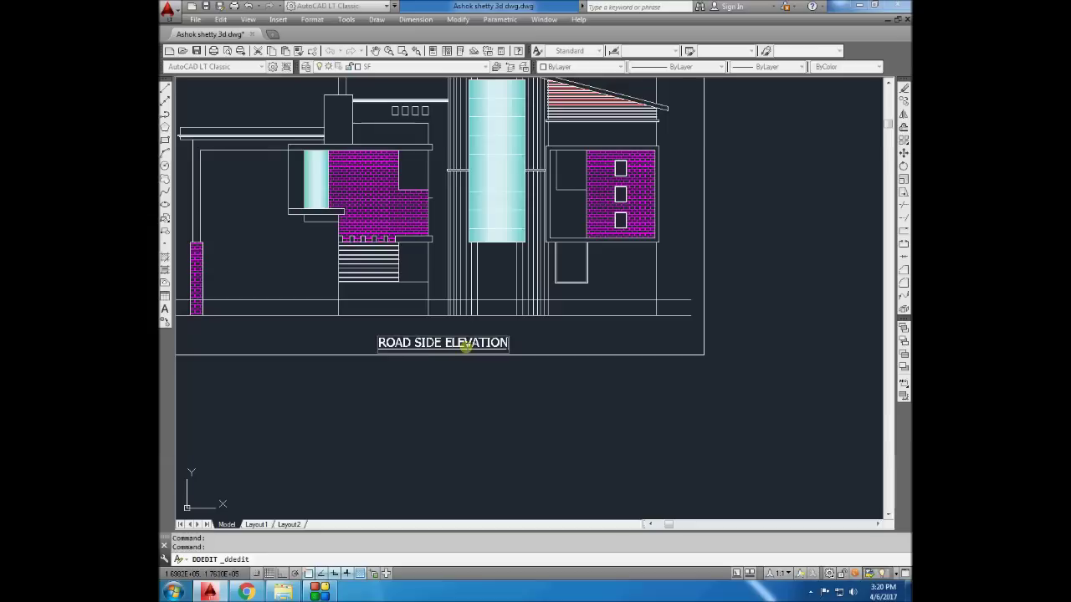
scroll(463, 344, "down", 5)
scroll(365, 175, "up", 2)
scroll(353, 174, "up", 4)
scroll(350, 209, "down", 4)
scroll(435, 387, "up", 3)
scroll(431, 384, "up", 2)
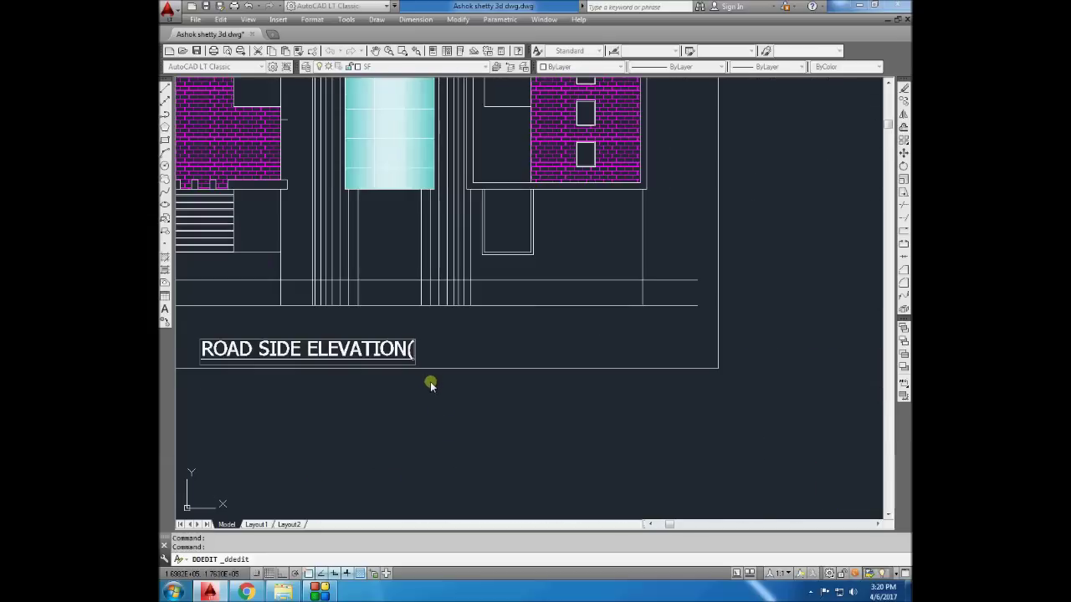
type("WEST")
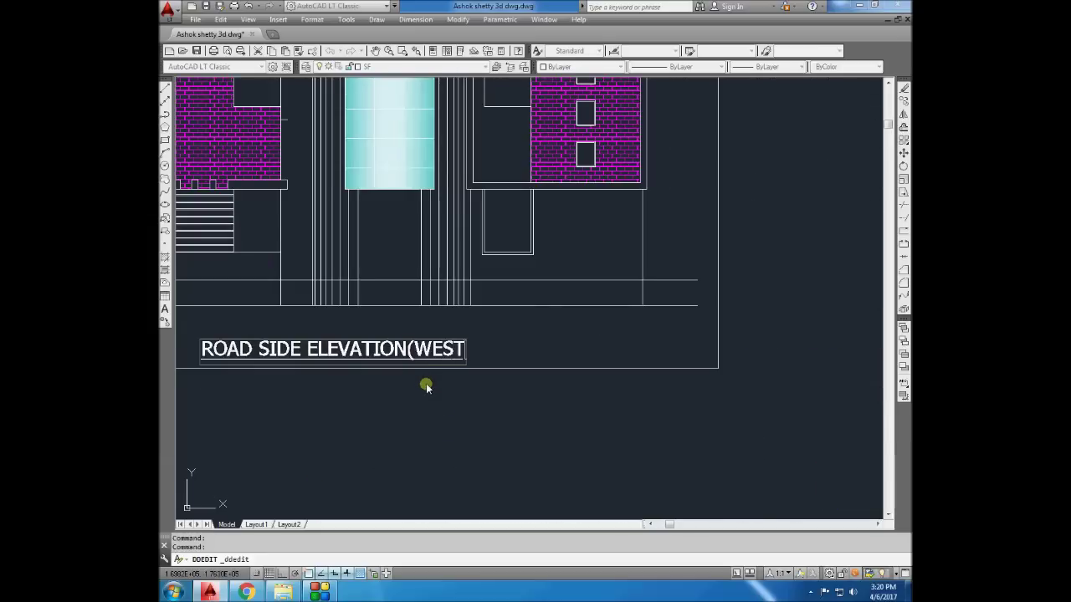
type(")")
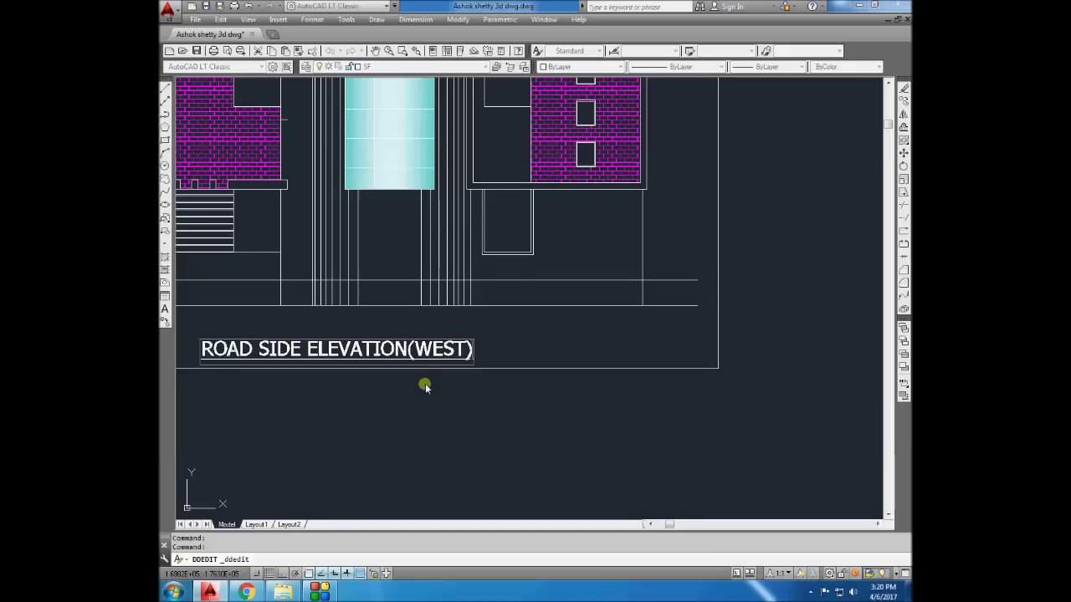
left_click(435, 404)
scroll(422, 334, "down", 4)
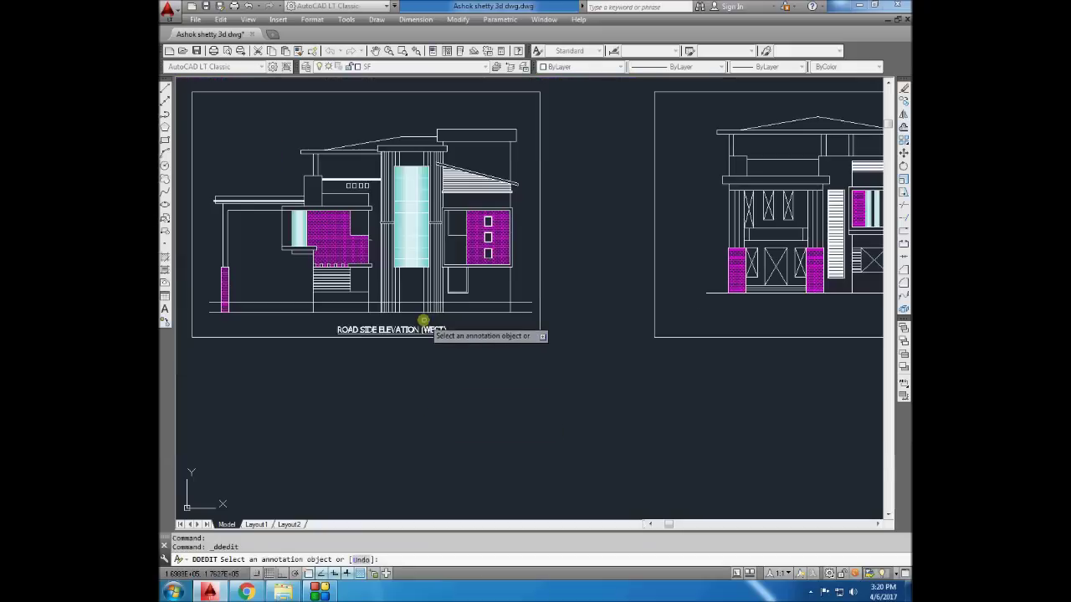
Copy the ROAD SIDE ELEVATION (WEST) title to beneath the front elevation
key("Return")
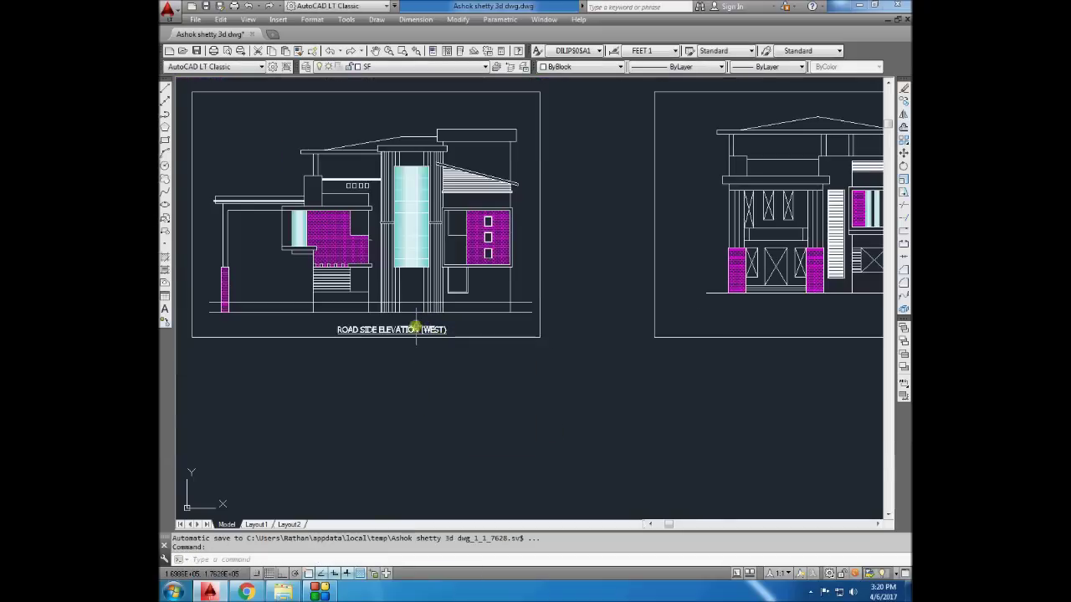
left_click(415, 329)
left_click(904, 100)
scroll(359, 253, "down", 4)
left_click(356, 342)
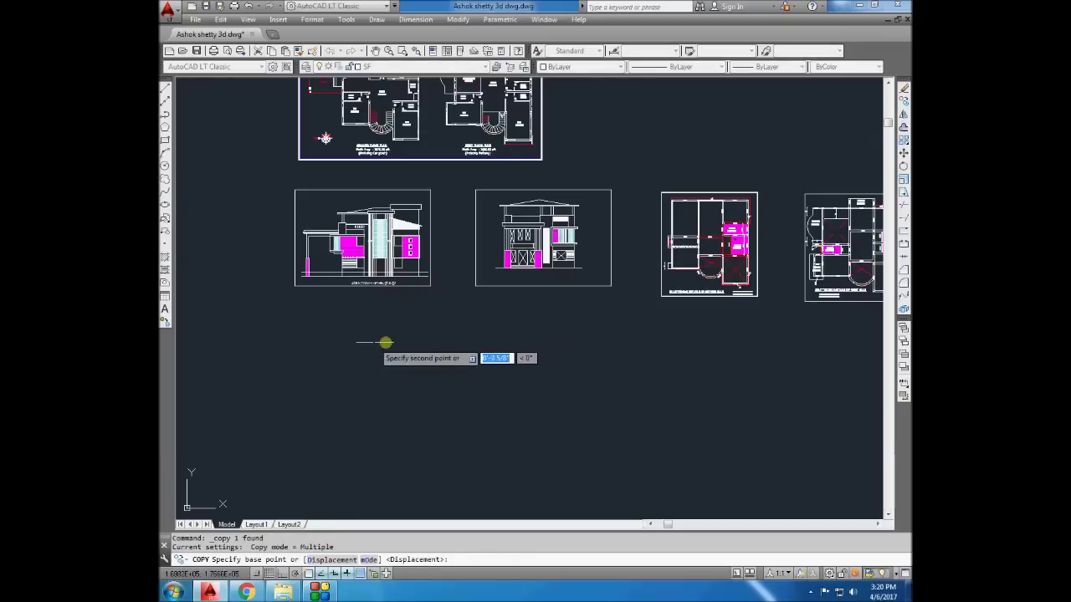
left_click(540, 342)
key("Return")
Open the copied title and highlight the words ROAD SIDE
scroll(547, 279, "up", 2)
scroll(533, 295, "up", 3)
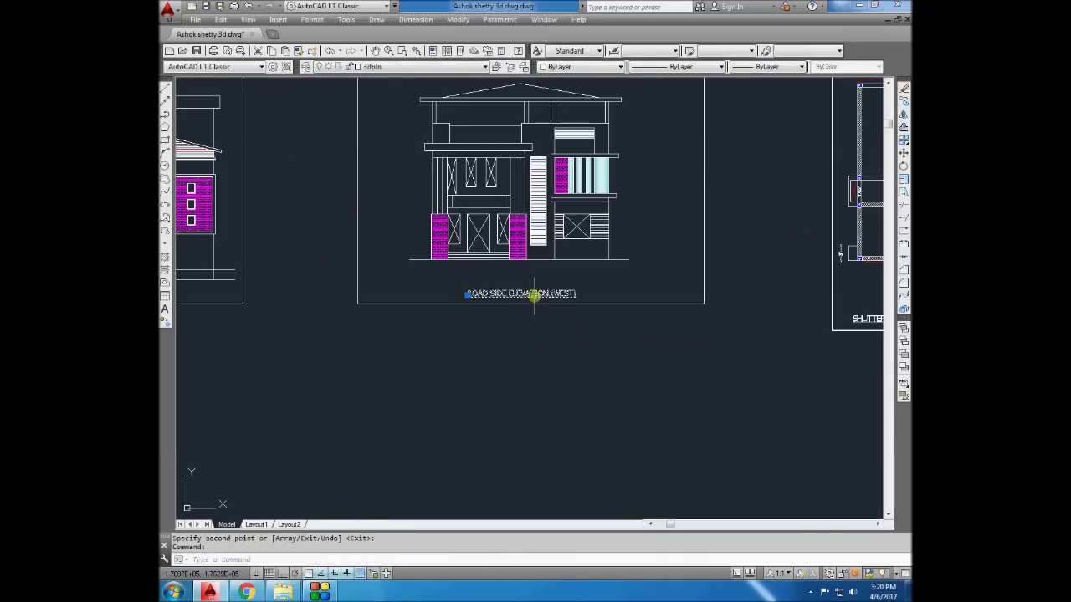
scroll(534, 295, "up", 3)
double_click(533, 292)
left_click_drag(453, 289, 247, 302)
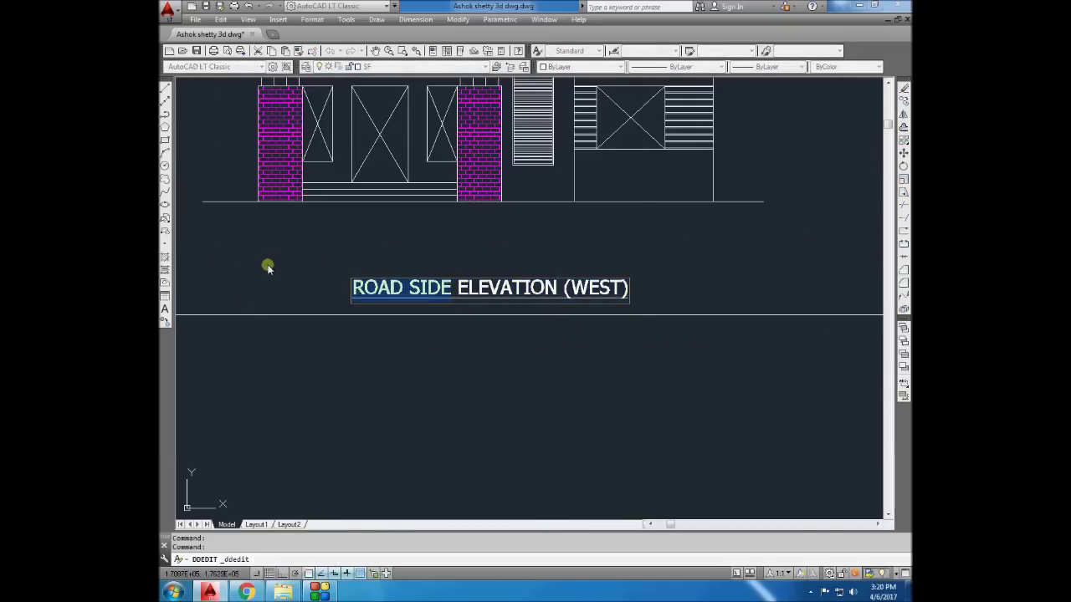
Replace ROAD SIDE with FRONT and WEST with NORTH, giving FRONT ELEVATION (NORTH)
type("FRONT")
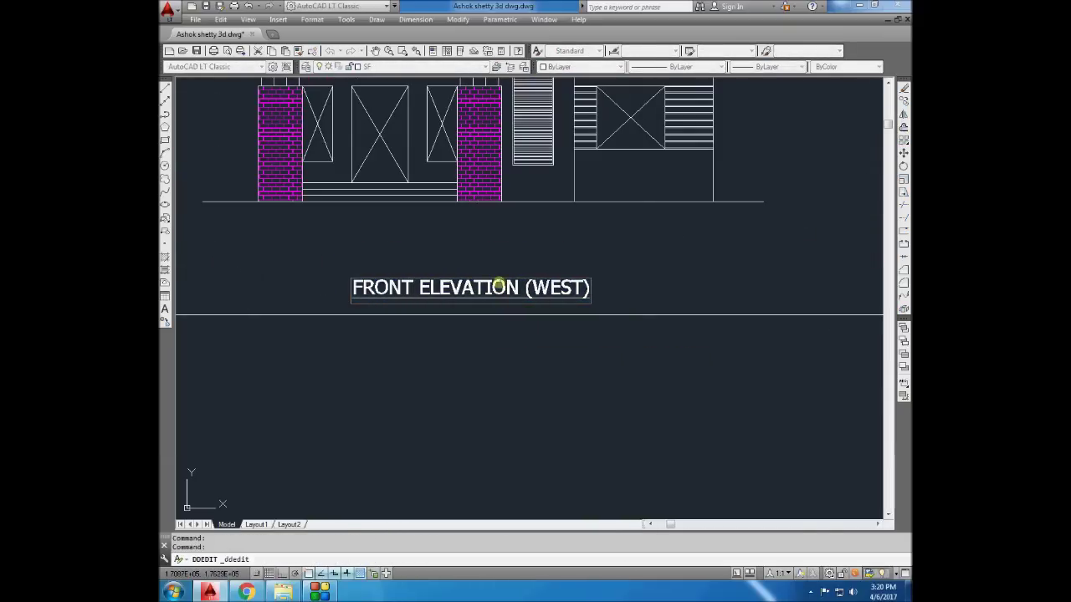
left_click_drag(534, 287, 567, 287)
type("NORTH")
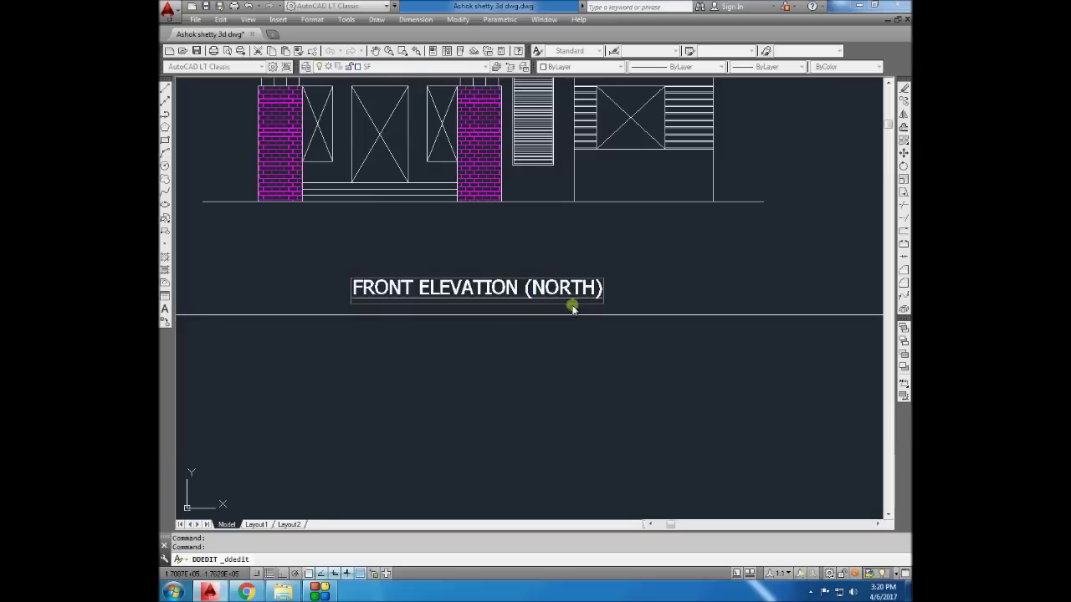
left_click(573, 307)
scroll(533, 306, "down", 5)
scroll(561, 287, "down", 3)
scroll(352, 243, "up", 3)
scroll(363, 239, "up", 2)
mouse_move(335, 263)
middle_mouse_down()
mouse_move(363, 282)
mouse_move(410, 289)
middle_mouse_up()
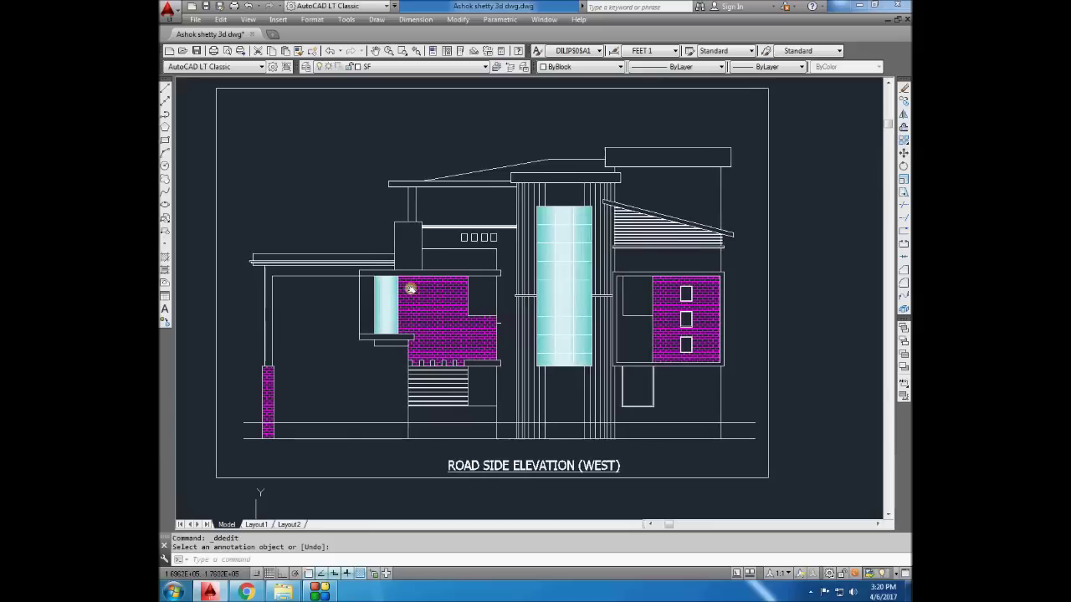
Pan and zoom from the road side elevation across to the front elevation
scroll(399, 256, "down", 2)
middle_click_drag(870, 302, 750, 302)
scroll(744, 279, "up", 3)
scroll(574, 335, "up", 1)
middle_click_drag(574, 334, 558, 331)
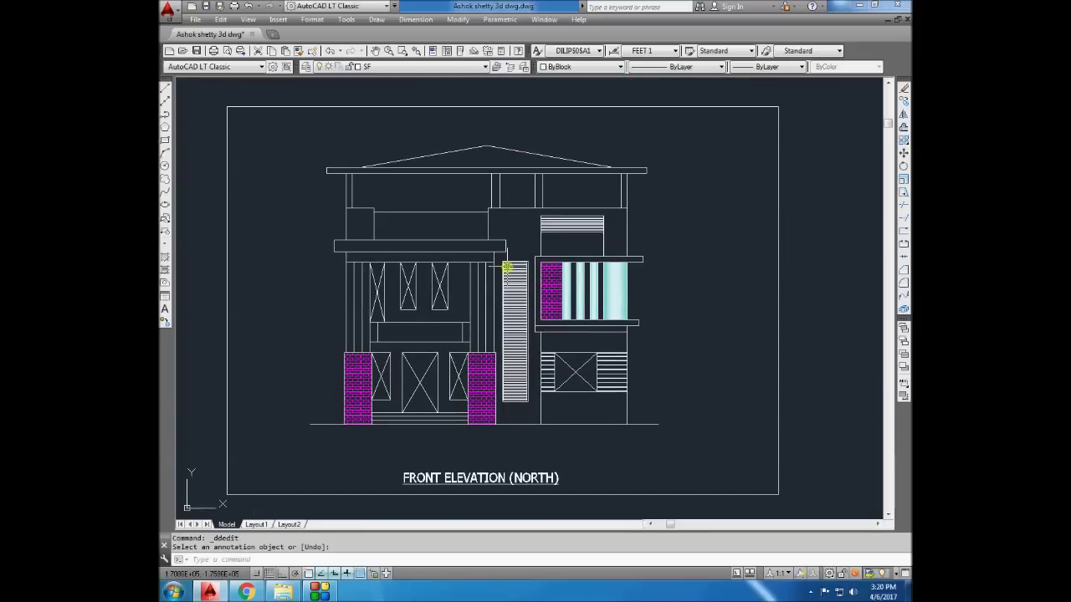
scroll(508, 268, "down", 3)
middle_click_drag(568, 276, 376, 270)
Zoom and pan to centre the second slab shuttering plan
scroll(391, 269, "up", 1)
scroll(393, 271, "up", 4)
scroll(622, 291, "down", 3)
scroll(469, 282, "up", 3)
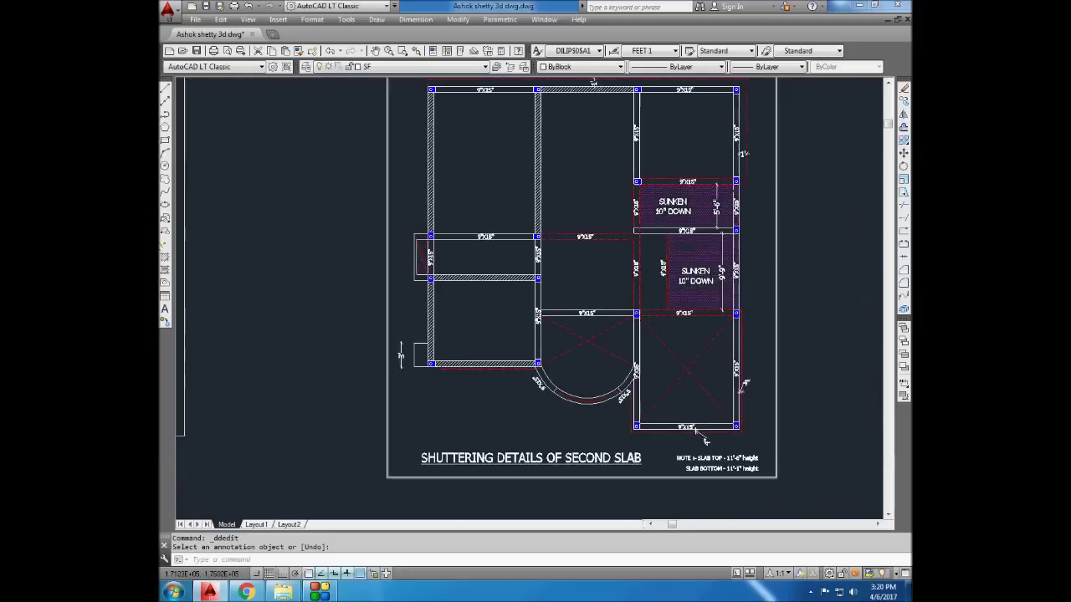
scroll(454, 301, "up", 1)
scroll(436, 305, "up", 1)
mouse_move(436, 305)
middle_mouse_down()
mouse_move(419, 304)
mouse_move(432, 344)
middle_mouse_up()
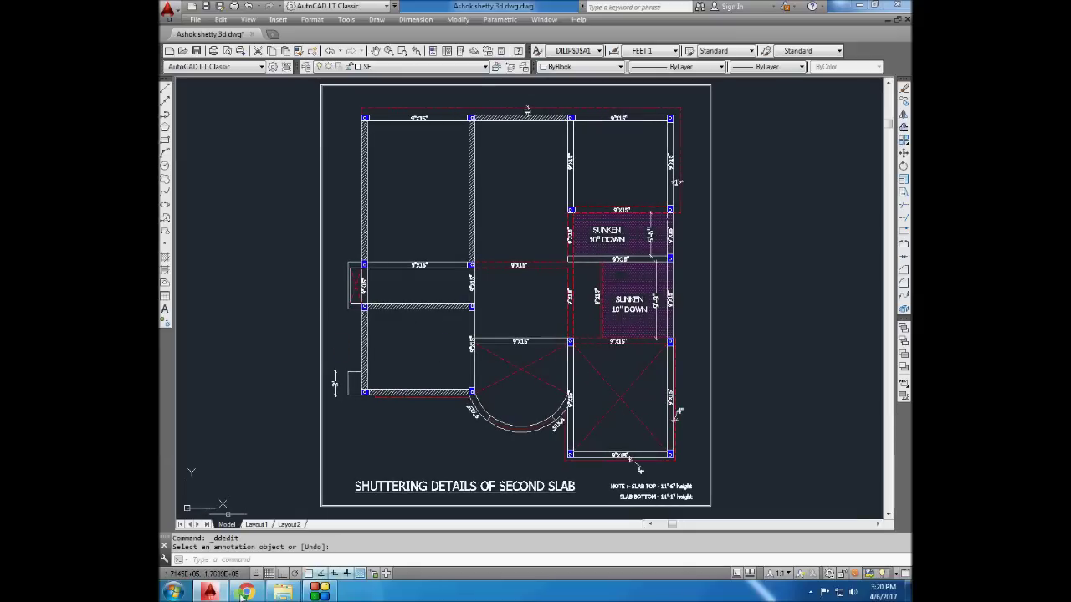
left_click(319, 592)
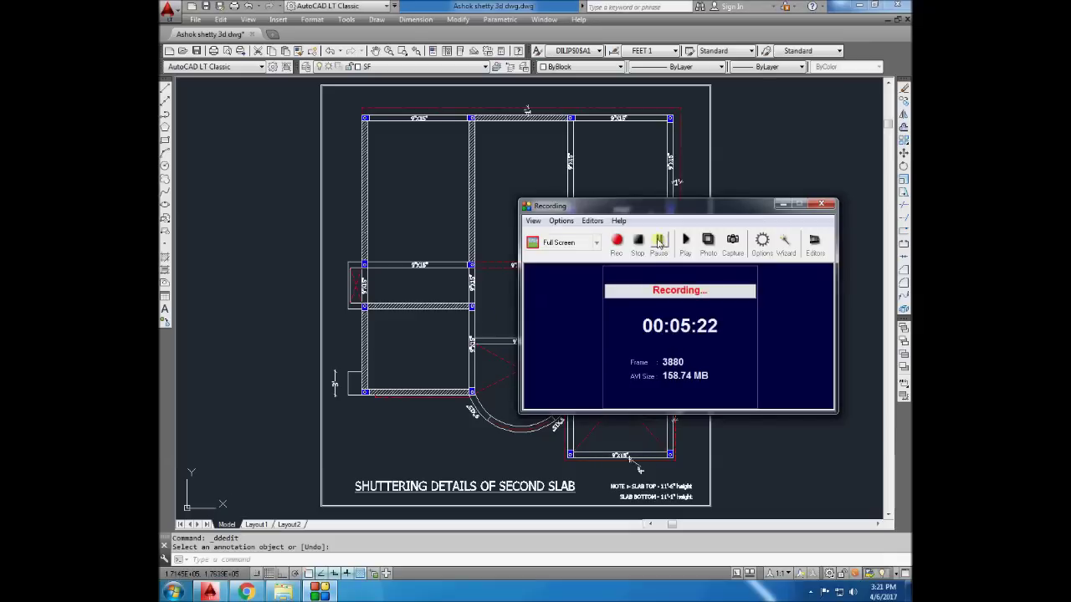
Pan to the First Slab shuttering plan and zoom in and out to inspect it
left_click(509, 175)
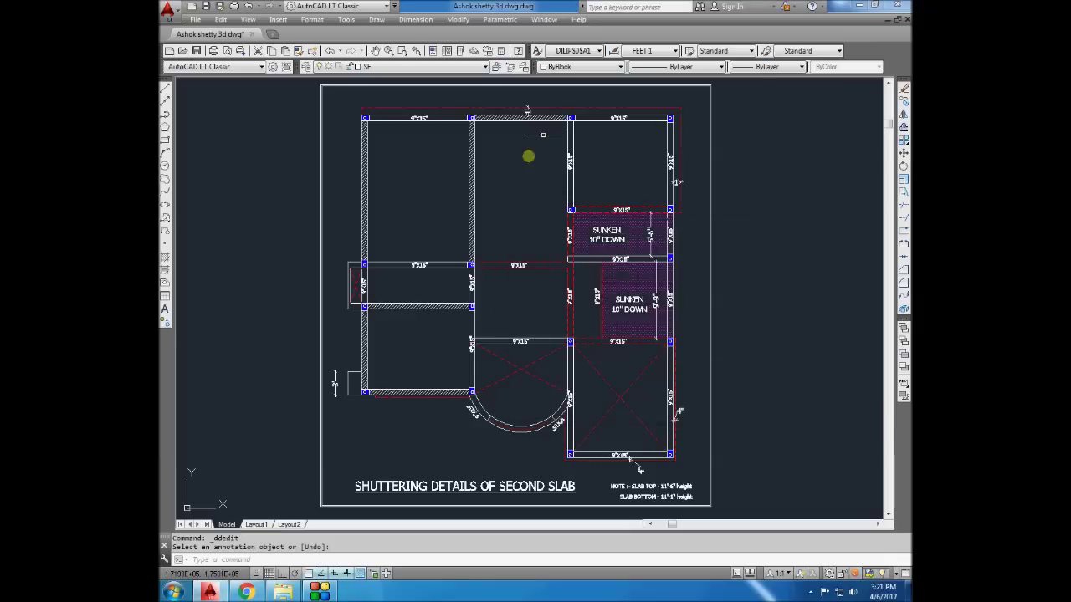
scroll(410, 293, "down", 2)
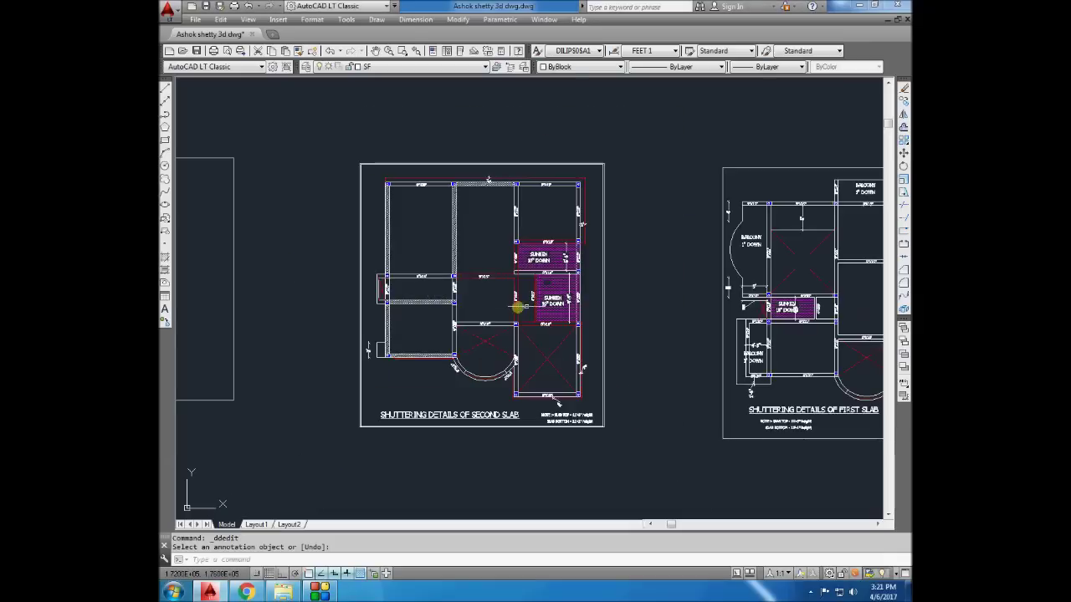
scroll(545, 296, "up", 2)
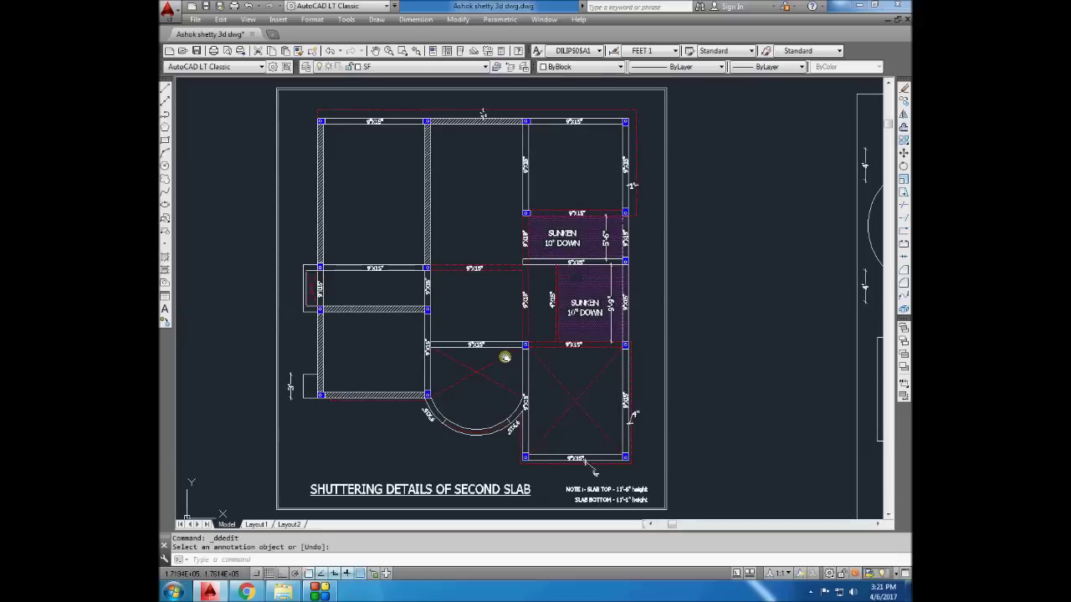
middle_click_drag(502, 351, 288, 337)
middle_click_drag(656, 303, 430, 276)
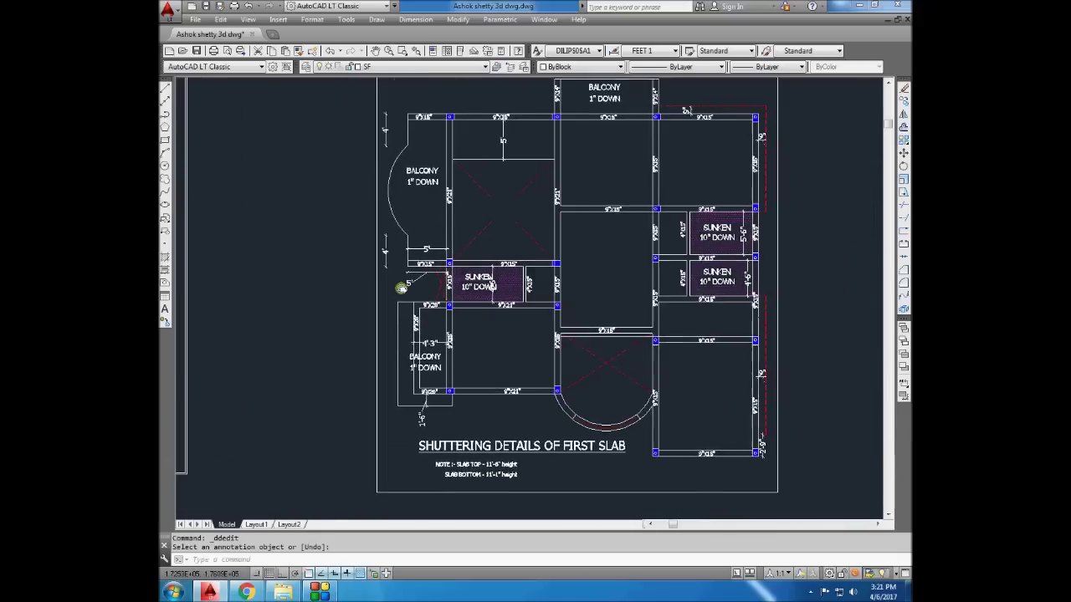
scroll(430, 276, "down", 2)
scroll(471, 278, "up", 2)
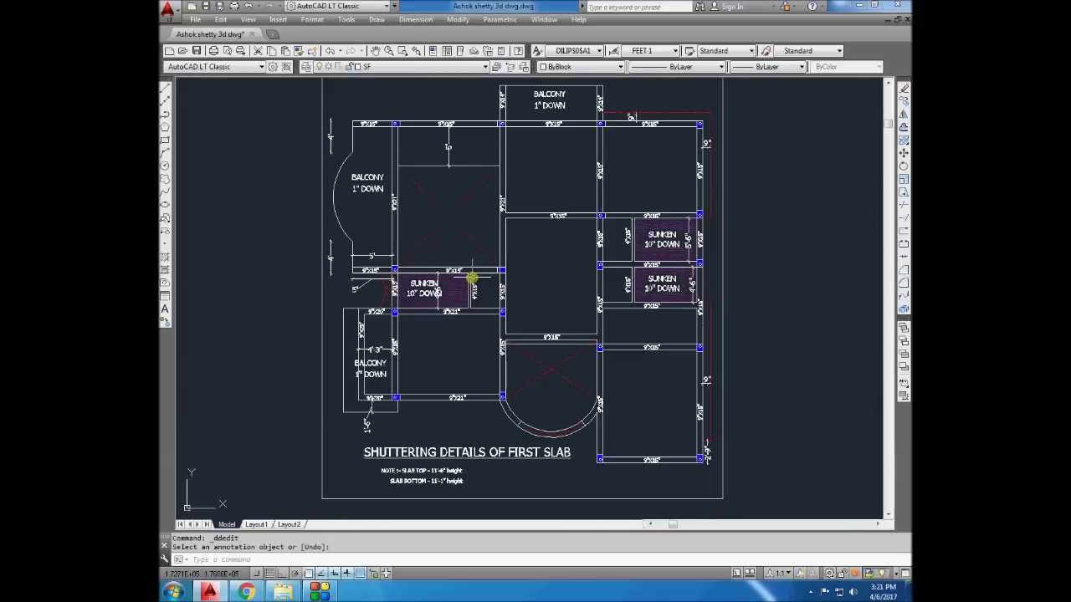
middle_click_drag(466, 278, 474, 295)
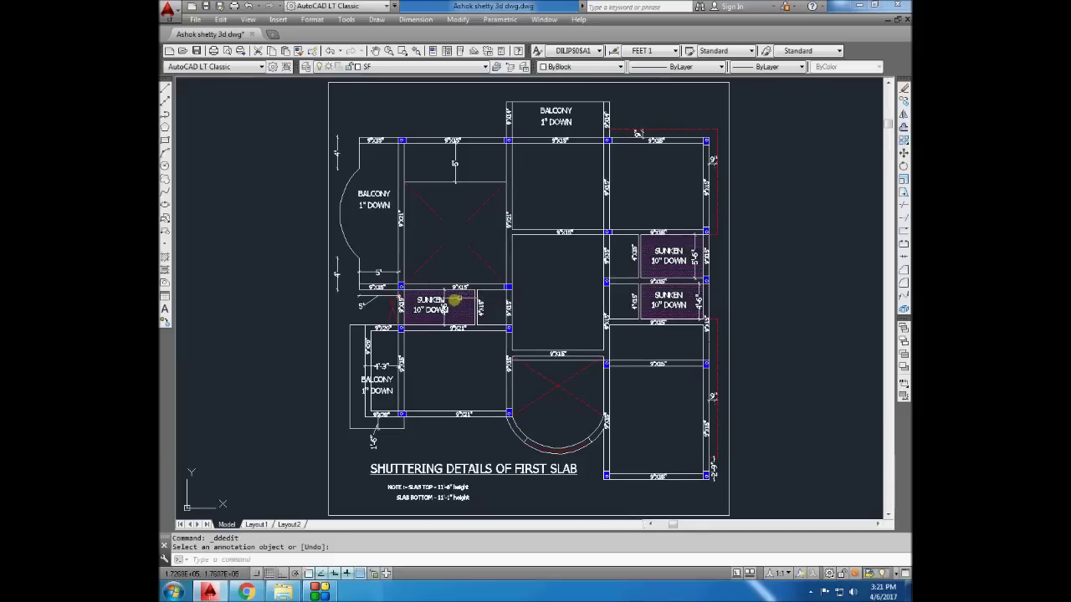
scroll(401, 363, "up", 2)
scroll(402, 364, "down", 2)
scroll(400, 366, "down", 1)
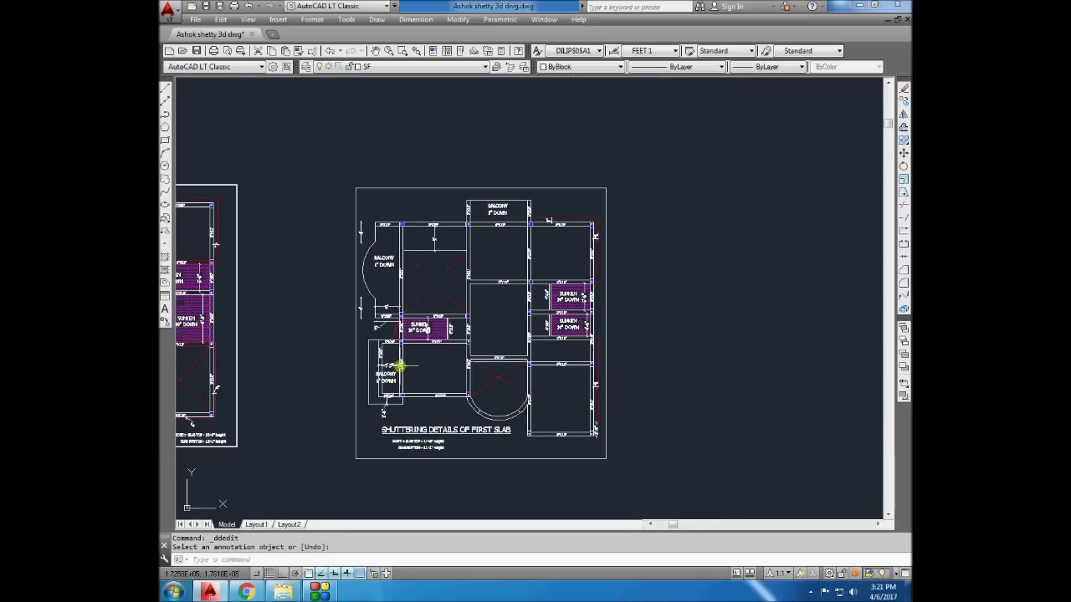
mouse_move(398, 365)
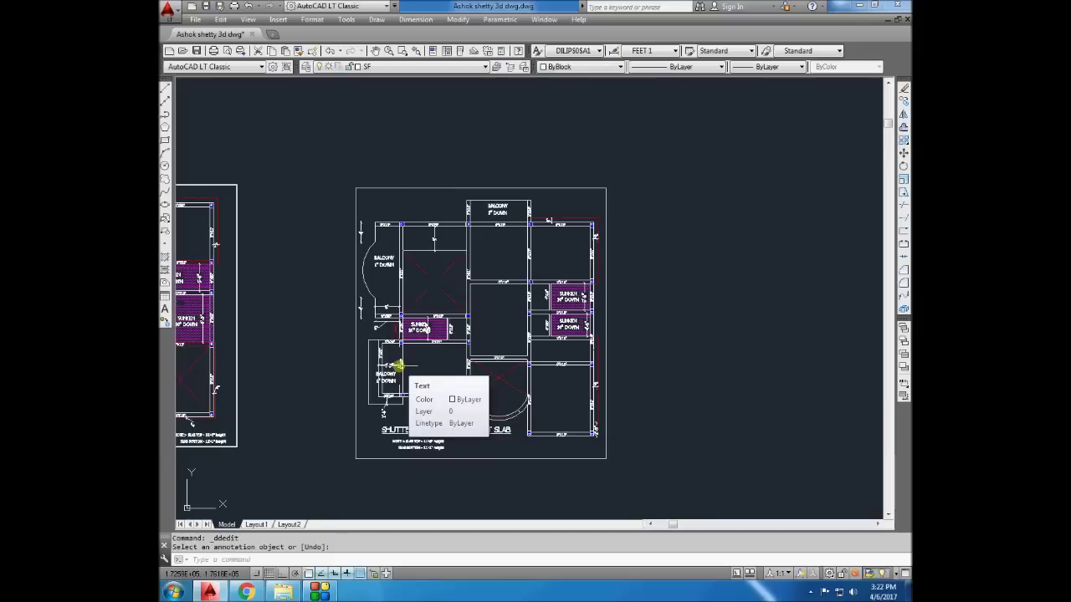
scroll(399, 366, "up", 2)
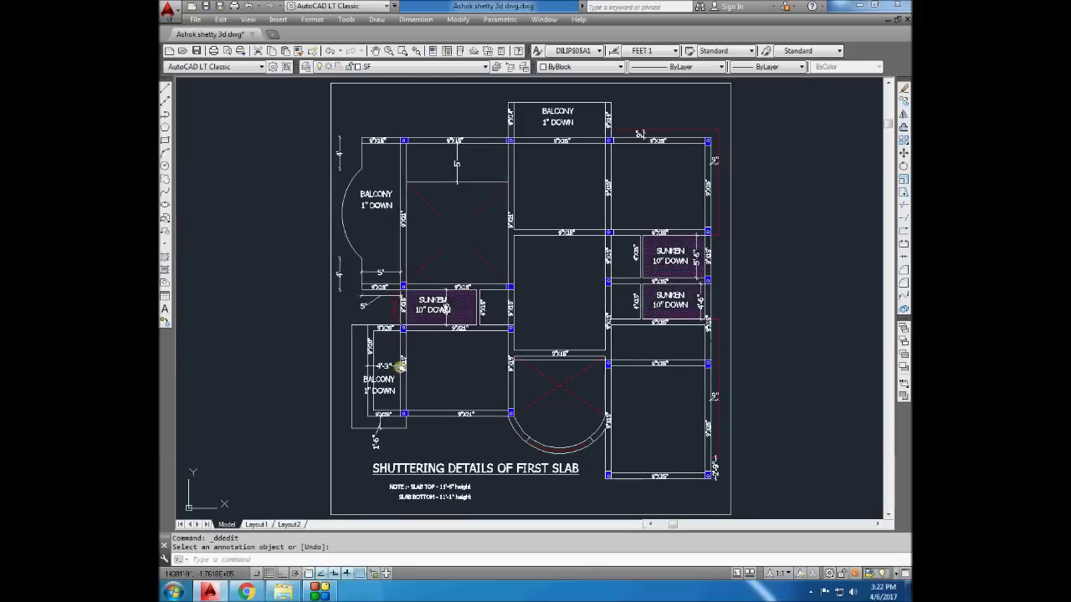
middle_click_drag(418, 365, 425, 361)
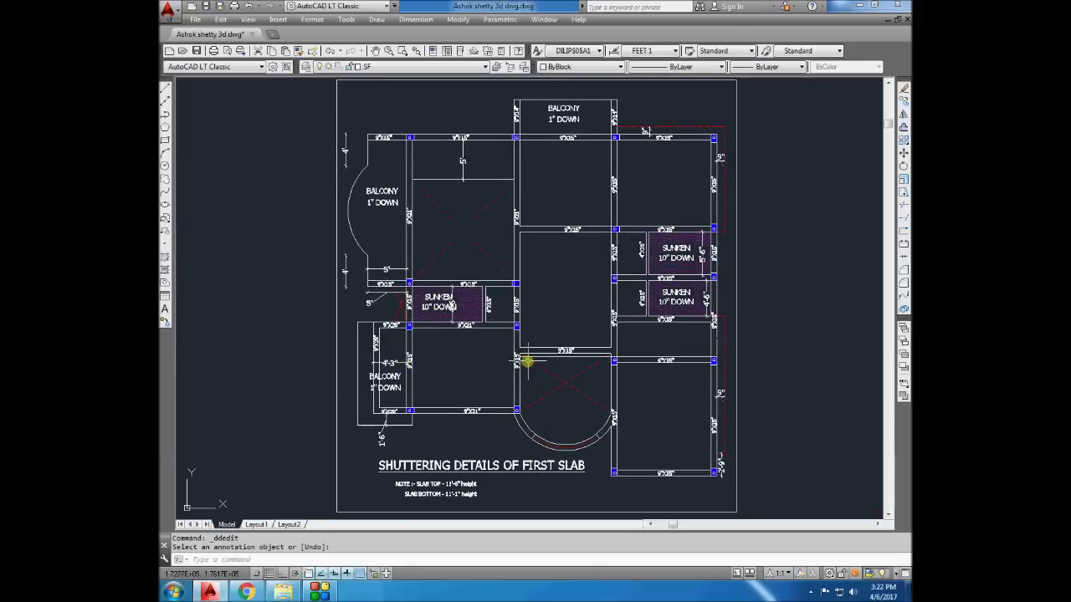
Glance at the neighbouring second slab sheet, then zoom out to show every plan and elevation
scroll(567, 452, "up", 2)
middle_click_drag(599, 399, 576, 497)
middle_click_drag(631, 258, 609, 304)
scroll(473, 337, "down", 2)
middle_click_drag(472, 337, 574, 334)
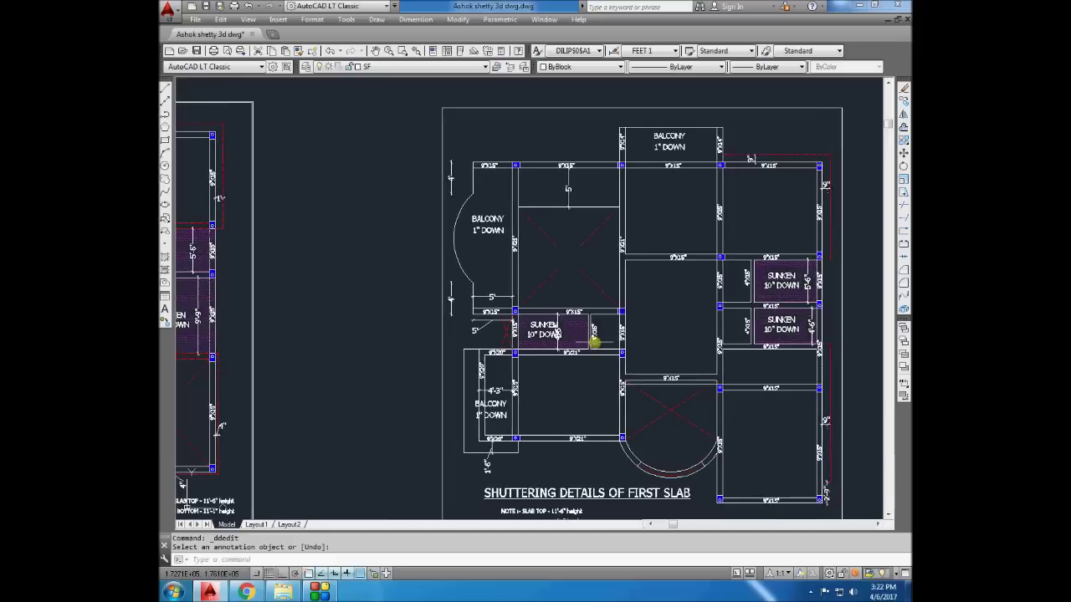
scroll(574, 335, "down", 2)
scroll(553, 358, "up", 2)
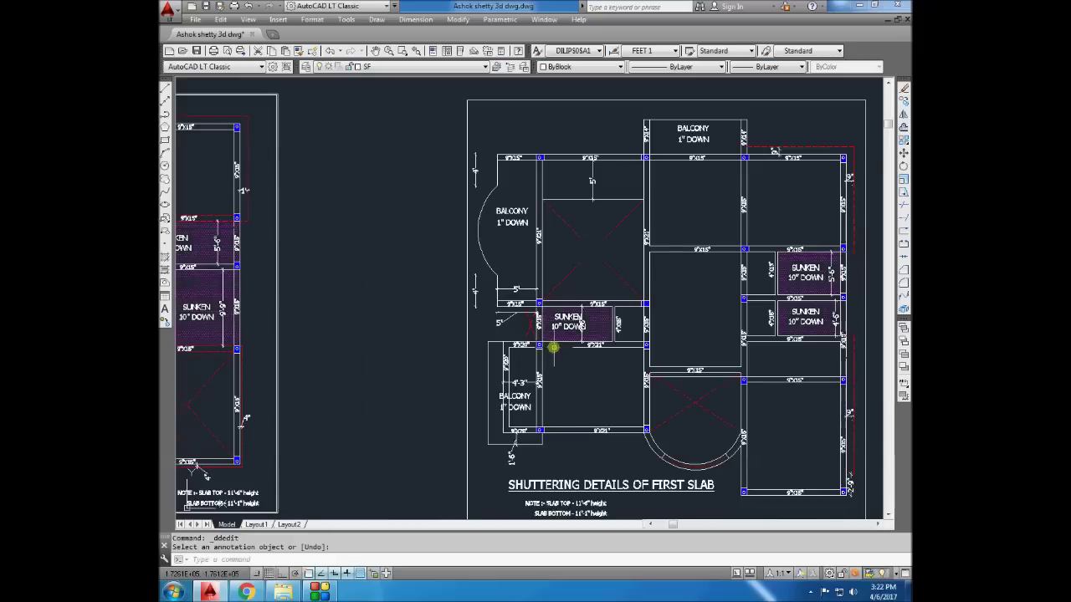
scroll(552, 350, "down", 3)
middle_click_drag(519, 354, 511, 356)
scroll(509, 367, "down", 2)
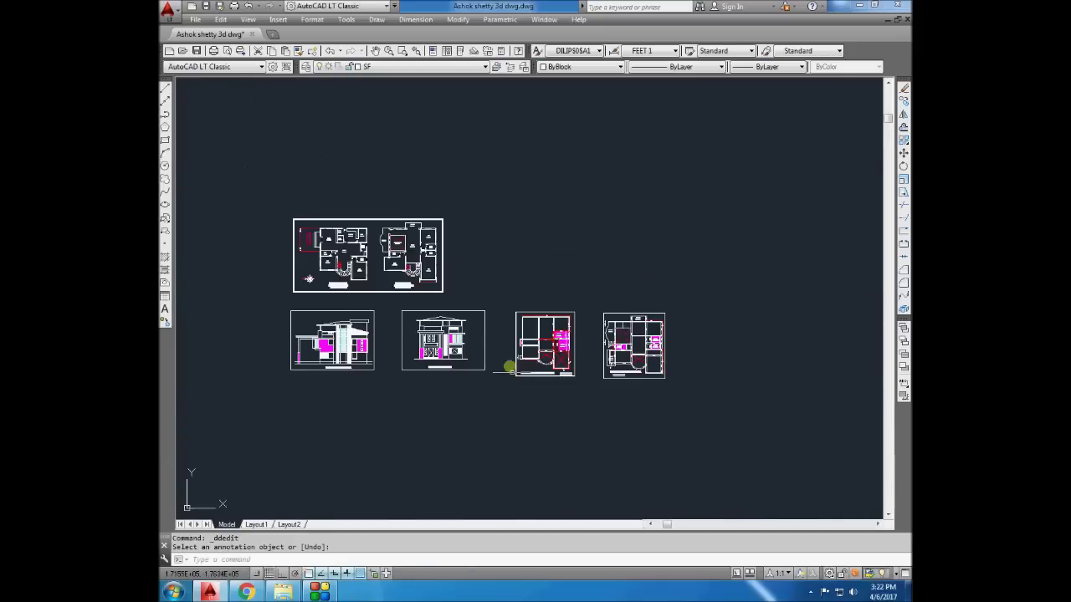
scroll(324, 331, "up", 4)
Pan across the front elevation and the slab shuttering plans to review them
middle_click_drag(361, 335, 402, 387)
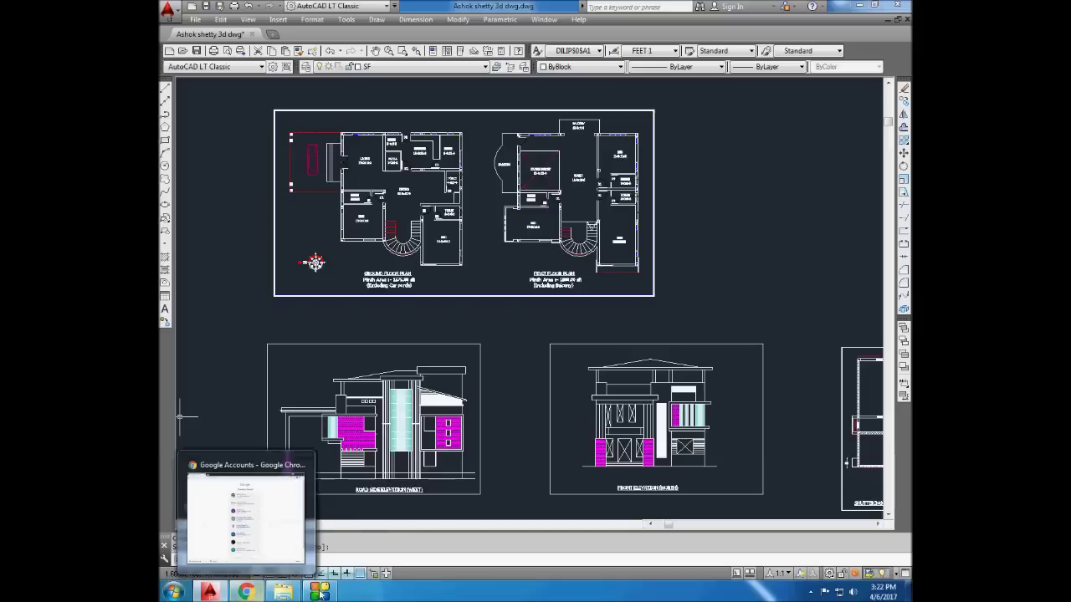
mouse_move(245, 592)
left_click(248, 510)
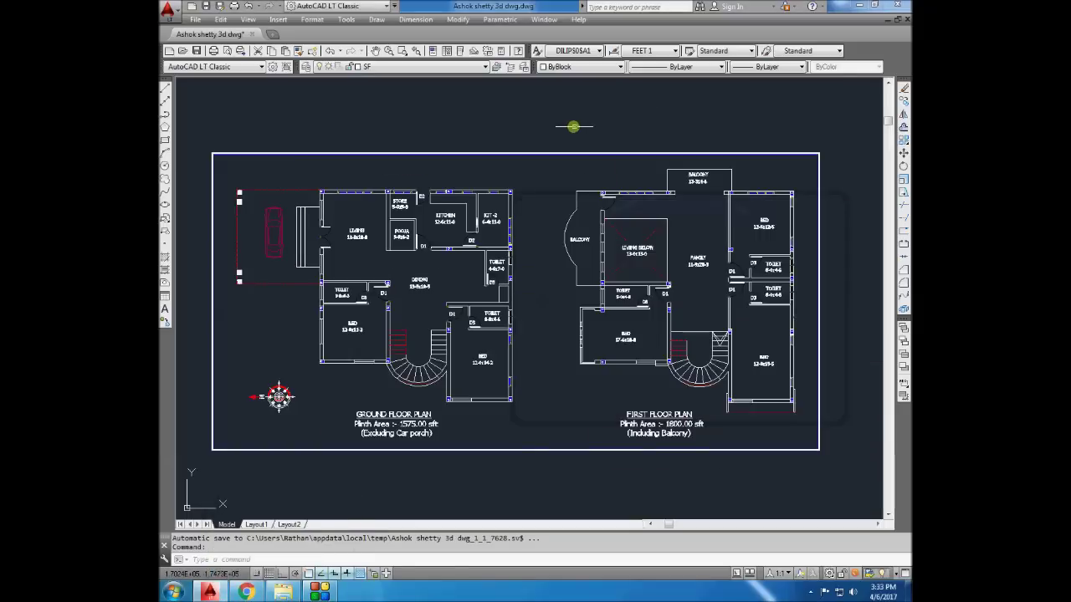
scroll(436, 392, "up", 4)
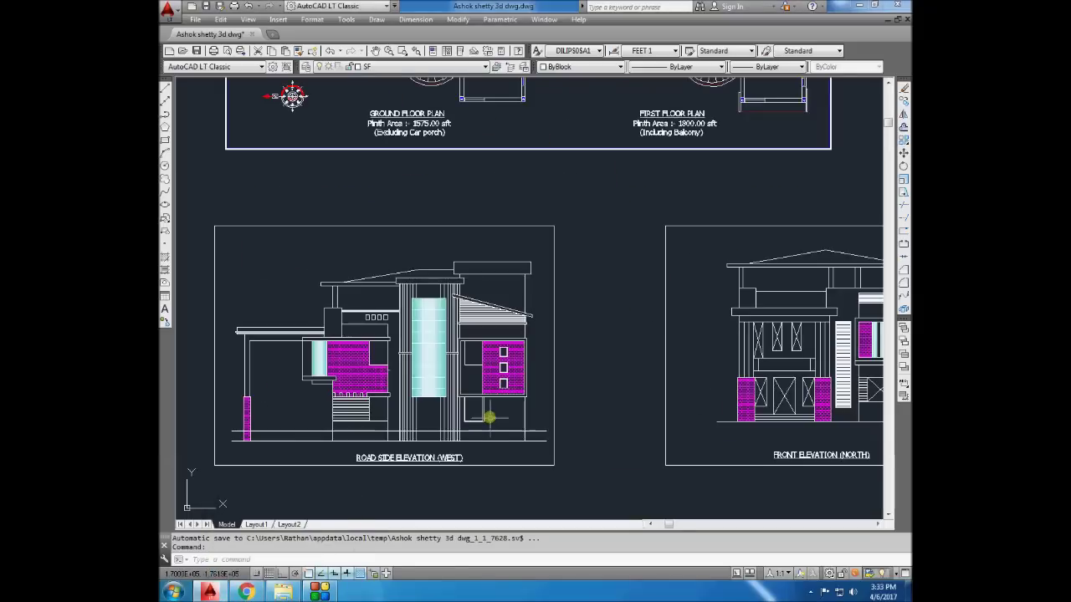
middle_click_drag(769, 372, 481, 368)
middle_click_drag(699, 368, 615, 361)
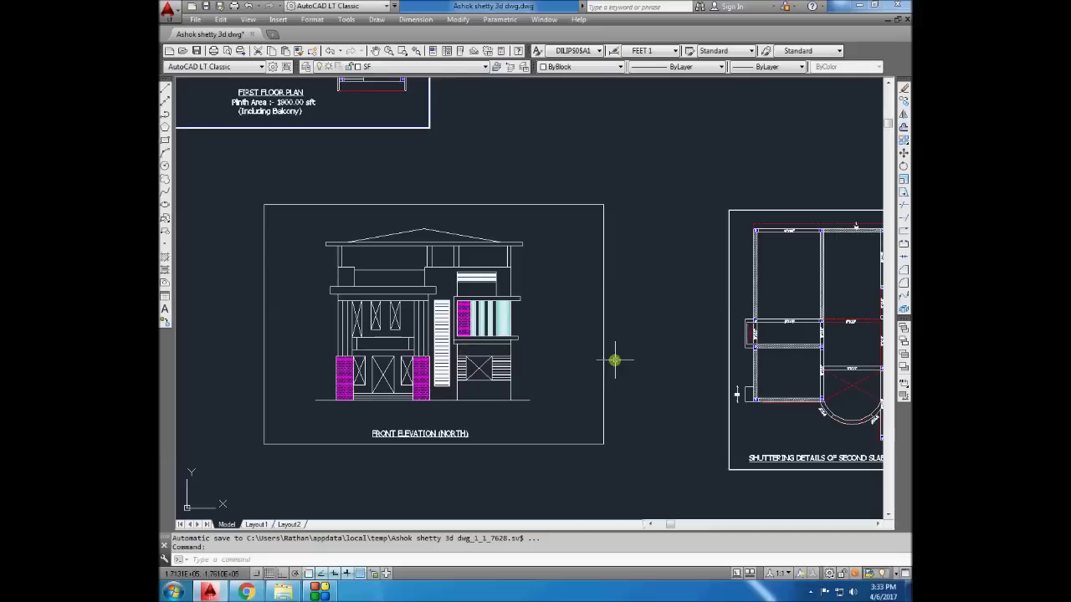
scroll(515, 380, "up", 2)
mouse_move(862, 368)
middle_mouse_down()
mouse_move(607, 342)
mouse_move(300, 291)
middle_mouse_up()
middle_click_drag(418, 288, 425, 306)
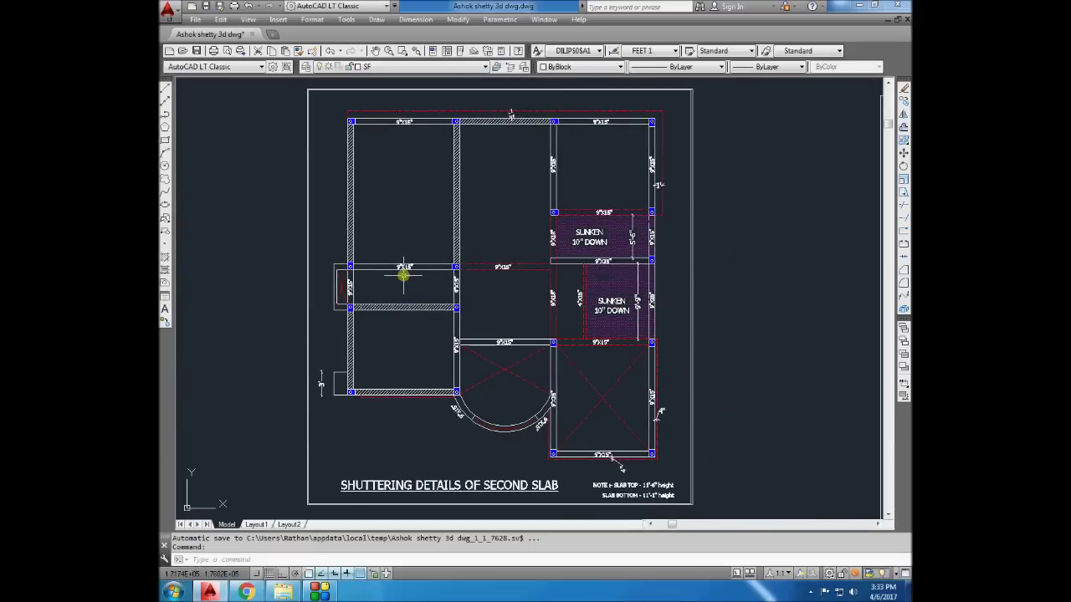
scroll(403, 274, "down", 5)
scroll(586, 323, "up", 5)
Frame the Ground and First Floor plans sheet and bring up the Plot dialog
middle_click_drag(586, 326, 574, 407)
scroll(614, 332, "down", 4)
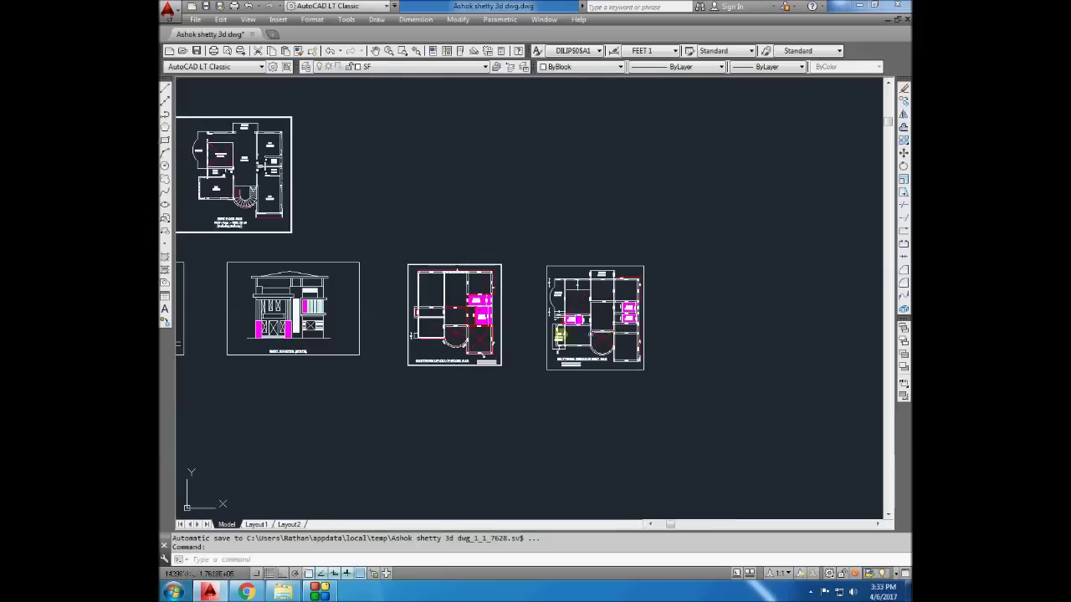
scroll(399, 330, "up", 3)
scroll(356, 194, "up", 2)
middle_click_drag(355, 194, 442, 249)
scroll(442, 248, "up", 2)
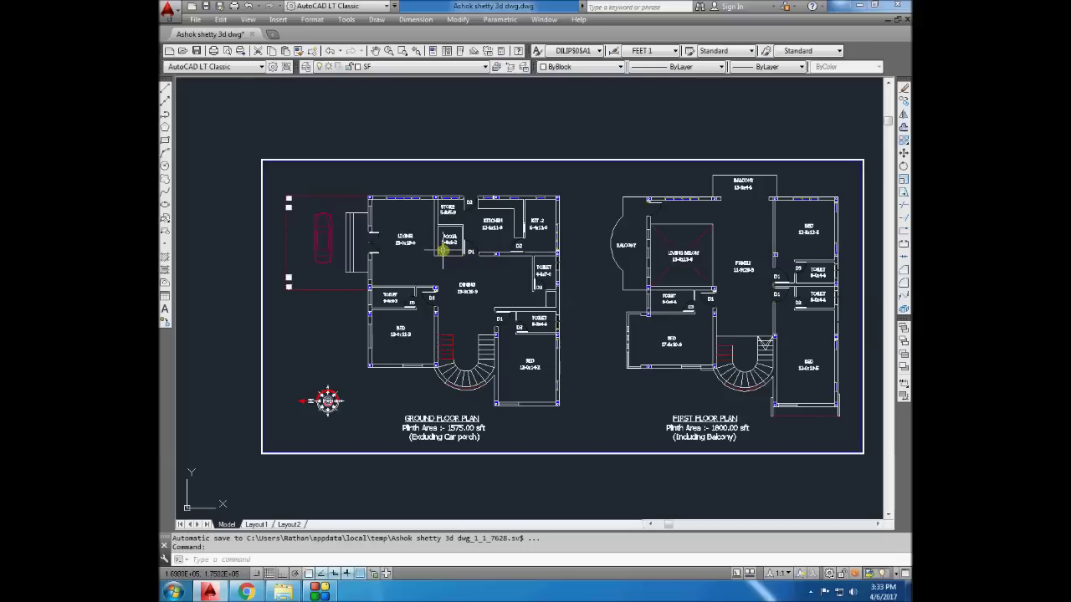
key("ctrl+p")
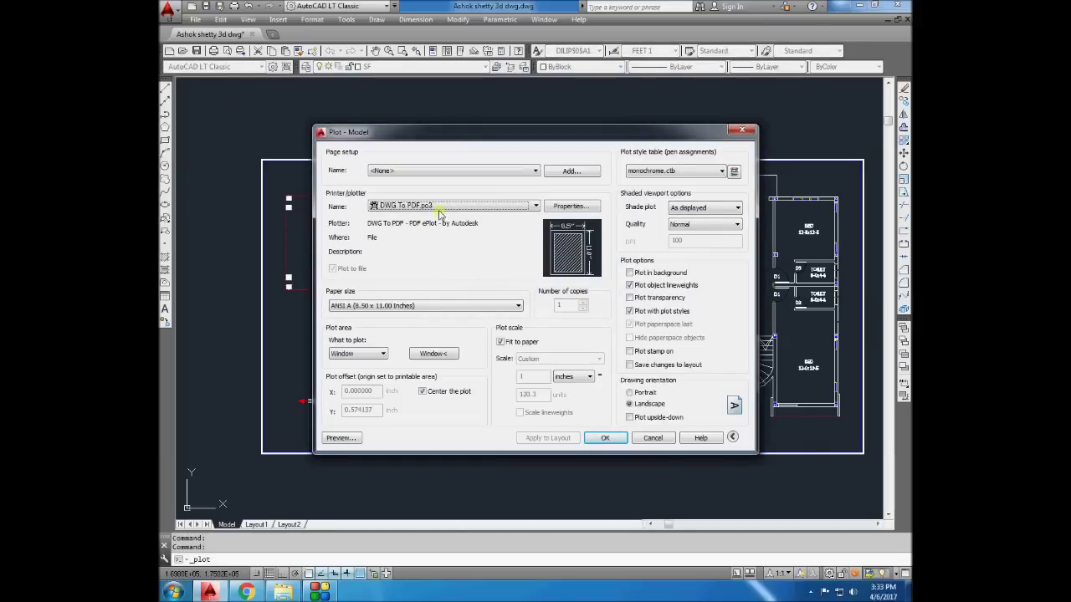
Choose PublishToWeb JPG.pc3 at 1600×1280 pixels and window the floor-plan sheet as plot area
left_click(439, 213)
left_click(426, 266)
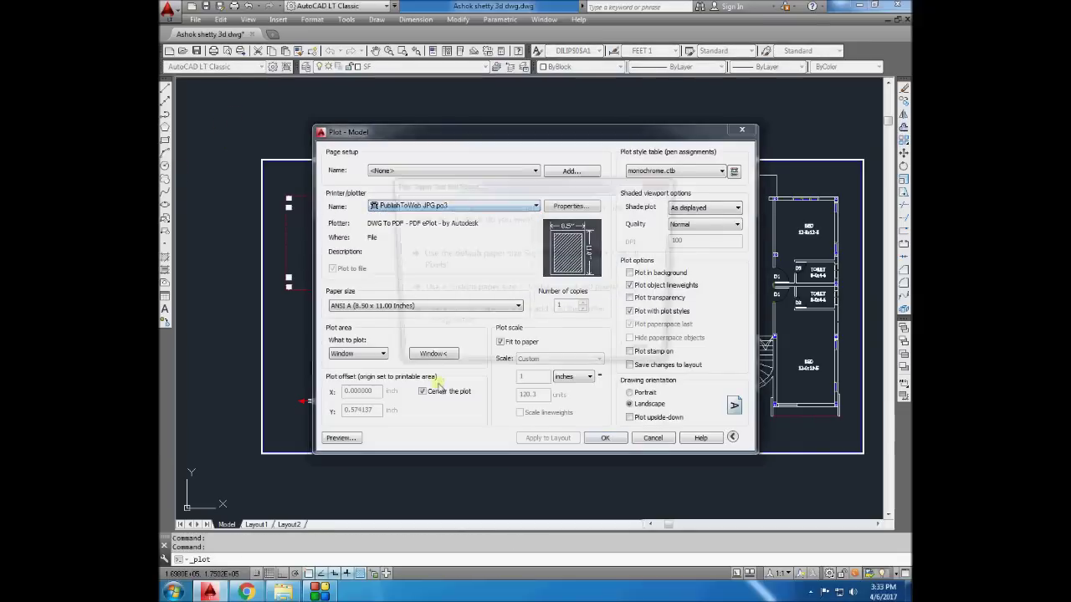
left_click(494, 261)
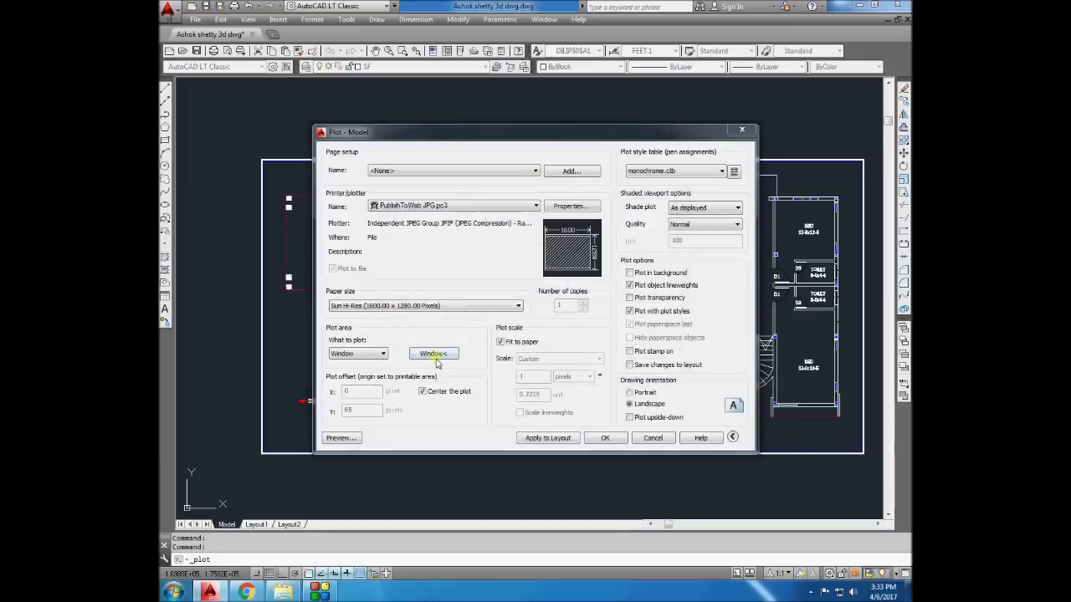
left_click(434, 354)
left_click(262, 161)
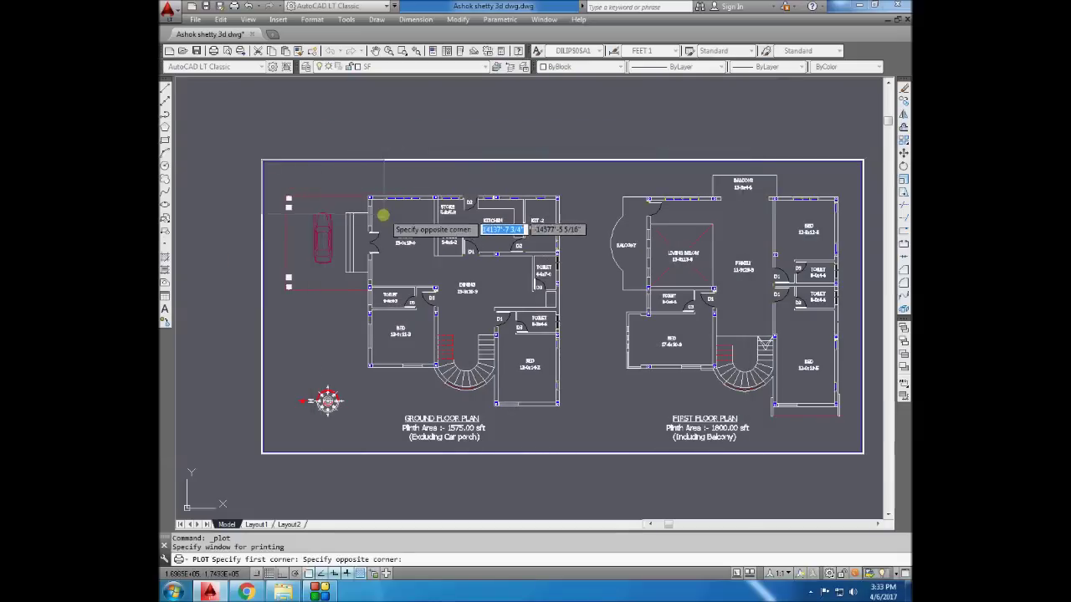
scroll(382, 215, "down", 3)
scroll(566, 303, "up", 5)
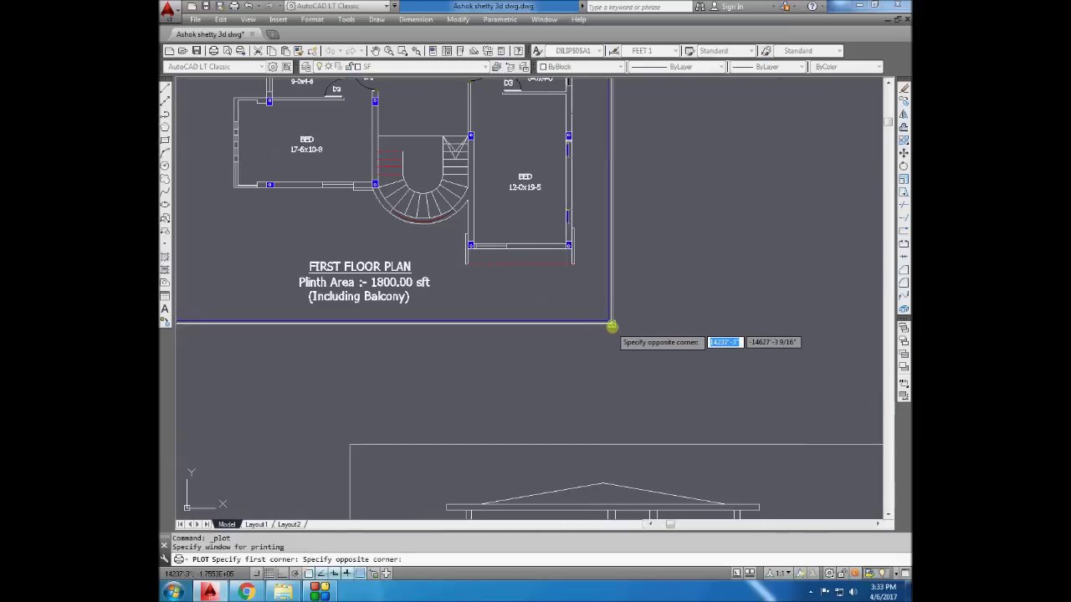
left_click(612, 326)
Apply monochrome.ctb to all layouts and preview the plot
left_click(721, 170)
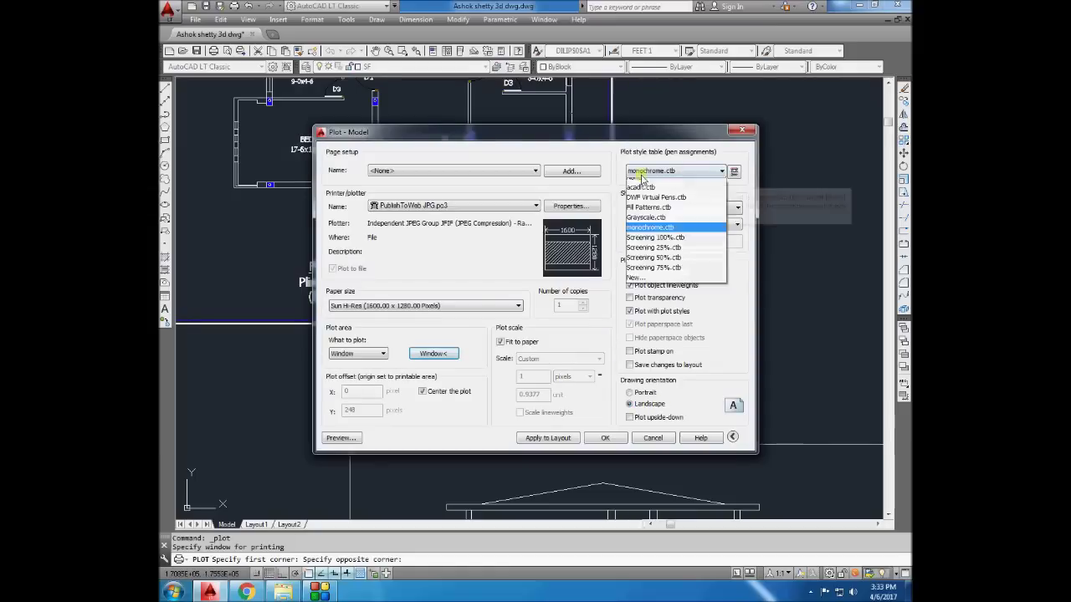
left_click(661, 213)
left_click(535, 323)
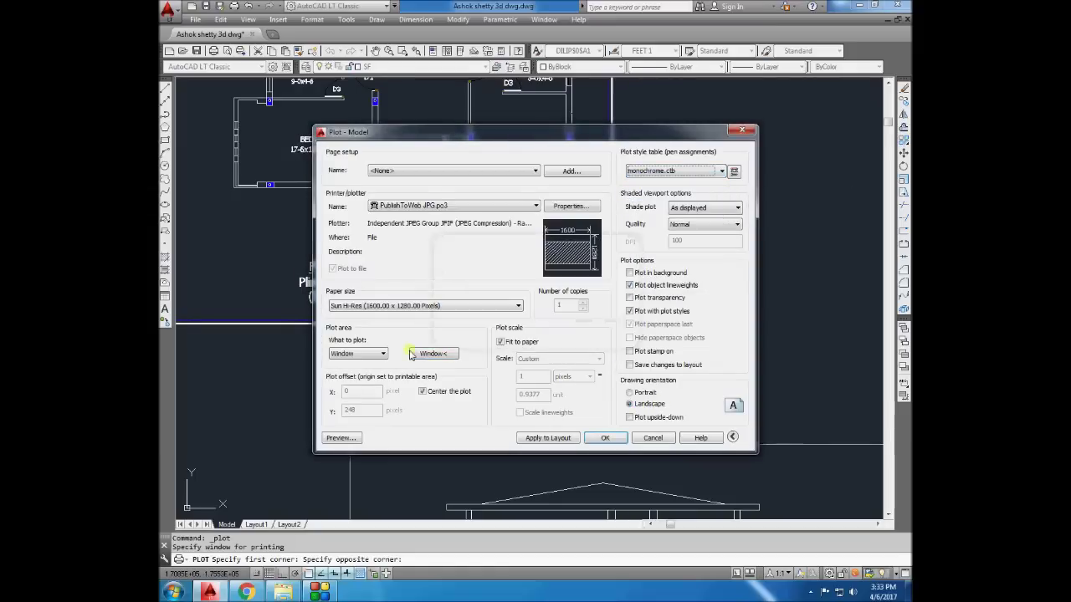
left_click(346, 433)
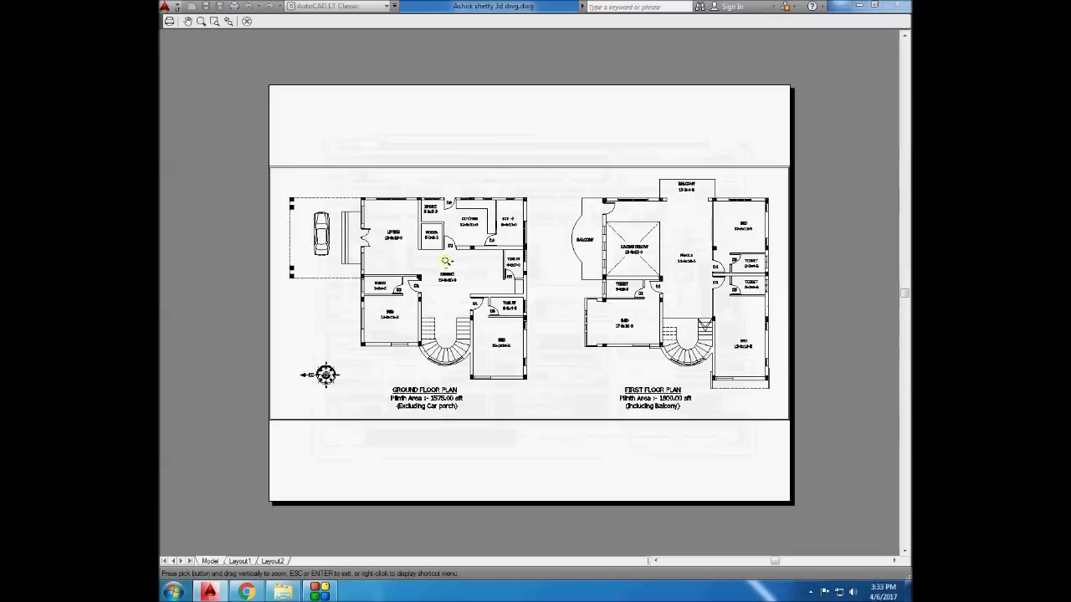
right_click(445, 261)
left_click(465, 269)
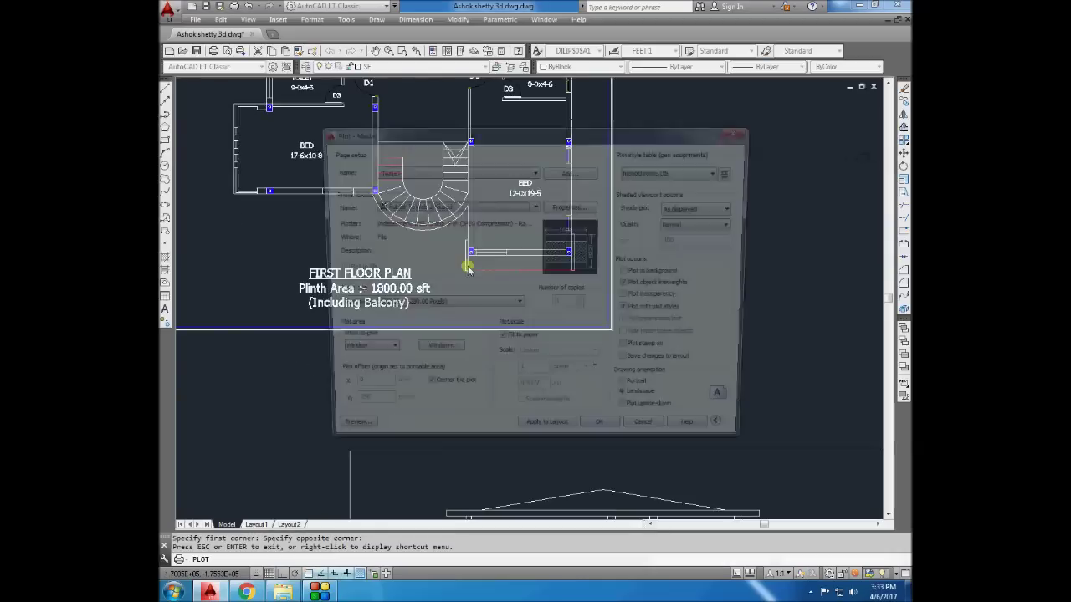
Preview the plot in portrait, then return to landscape and preview again
left_click(634, 393)
left_click(340, 437)
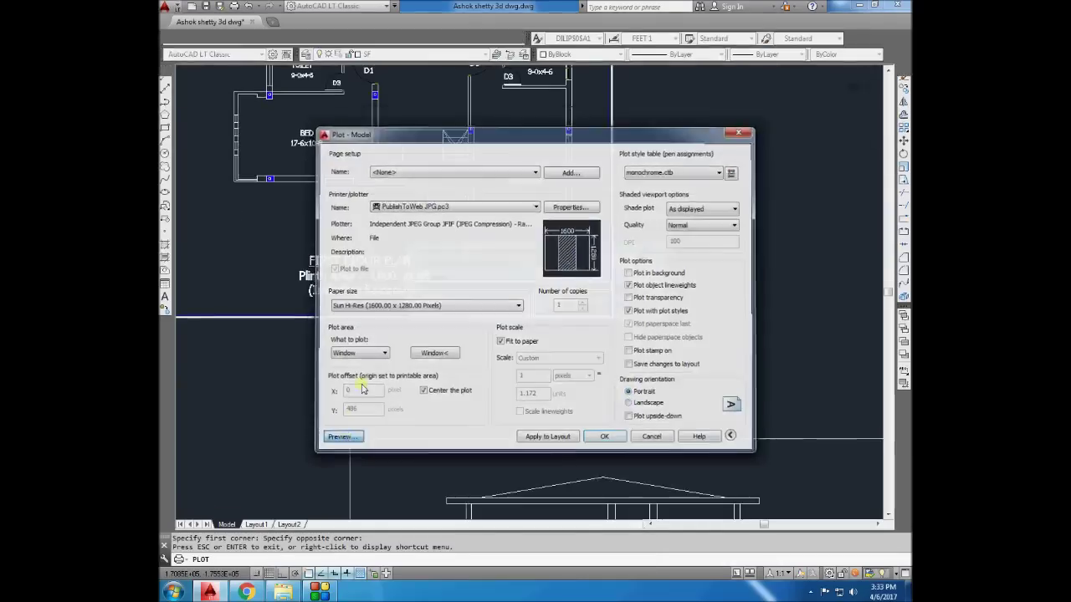
right_click(474, 283)
left_click(473, 283)
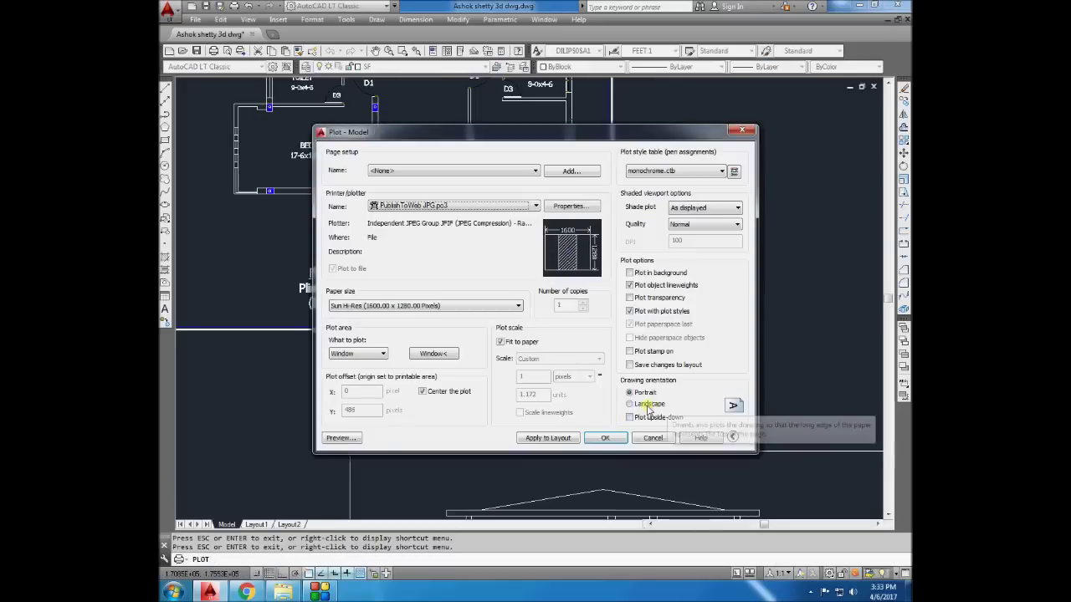
left_click(636, 405)
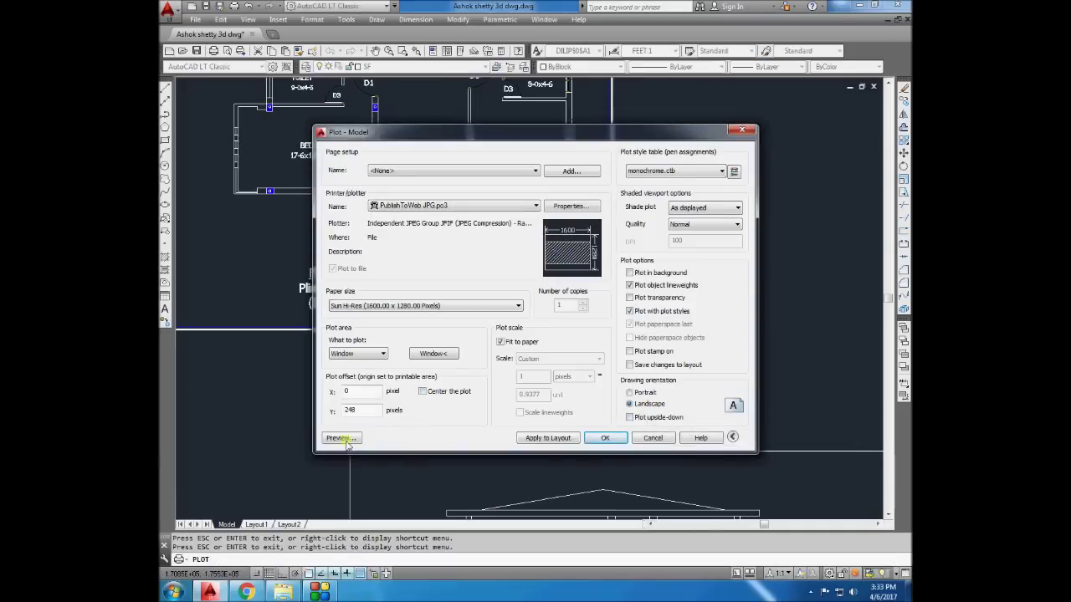
left_click(344, 439)
right_click(414, 268)
left_click(435, 277)
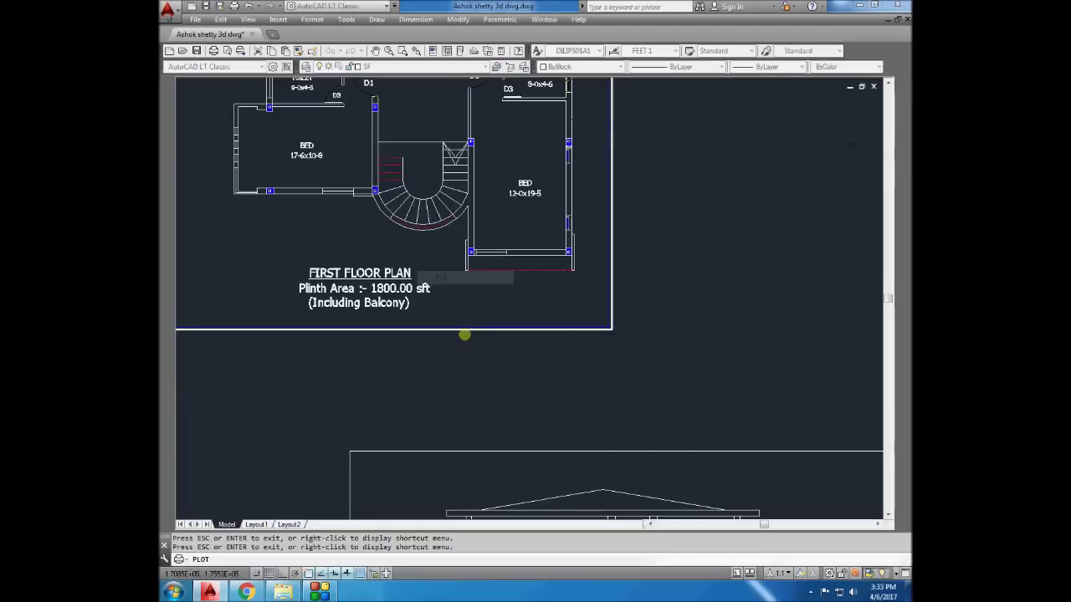
Center the plot on the page, preview it, and plot from the preview
left_click(421, 392)
left_click(341, 437)
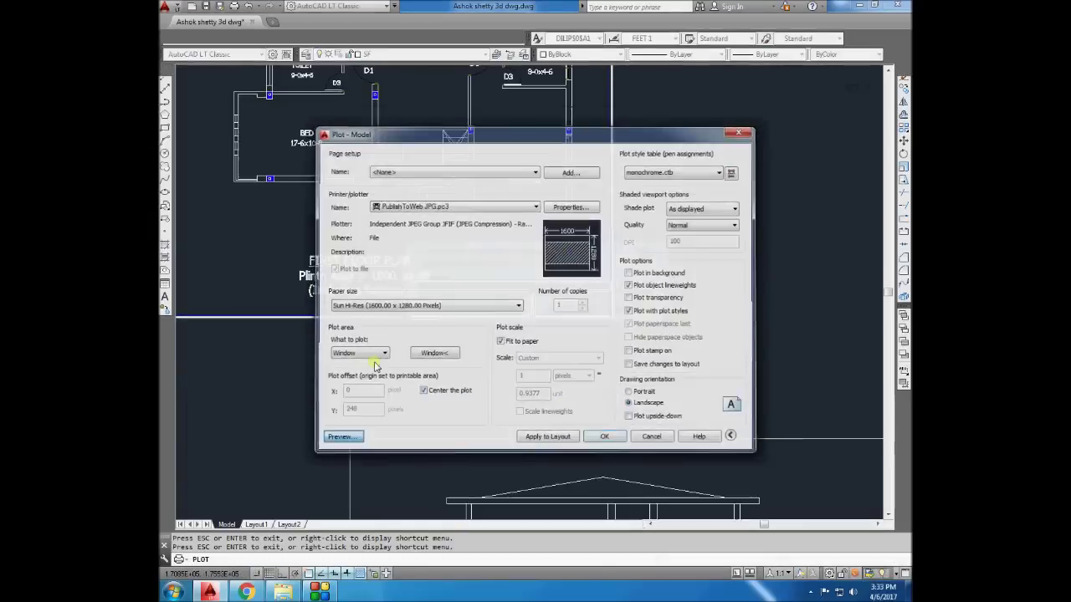
right_click(434, 247)
left_click(457, 266)
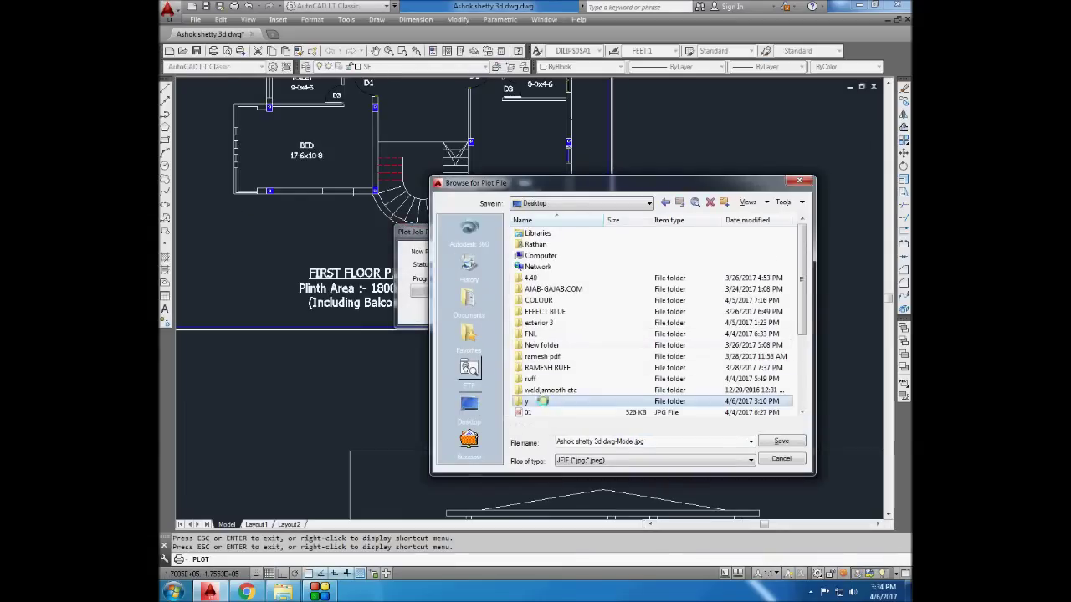
Save the plot as a JFIF image in the y folder under its default drawing-based name
double_click(543, 403)
triple_click(656, 443)
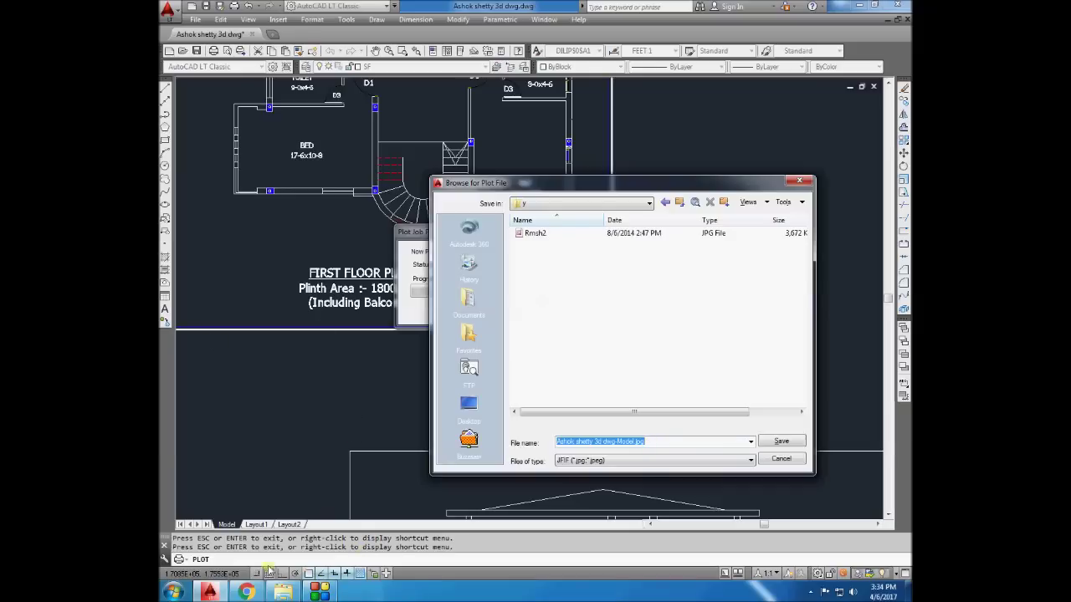
left_click(319, 592)
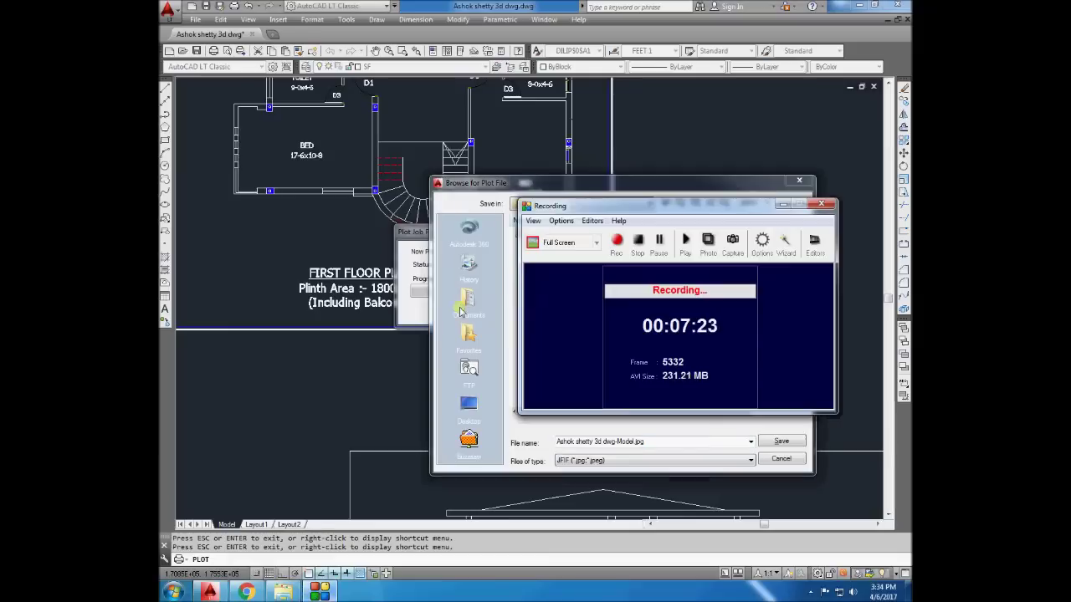
left_click(783, 205)
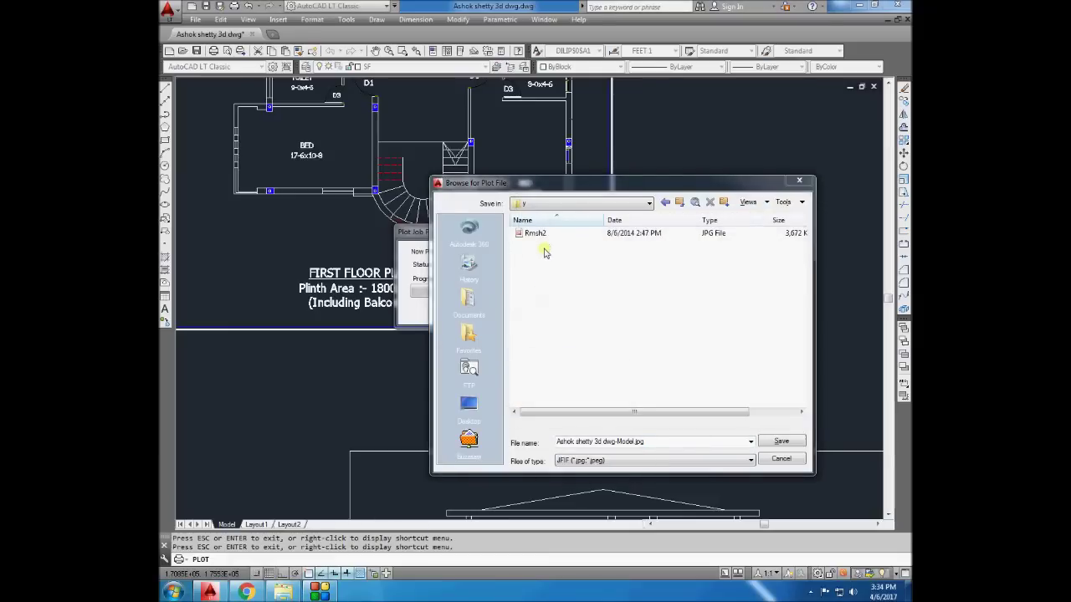
left_click(588, 462)
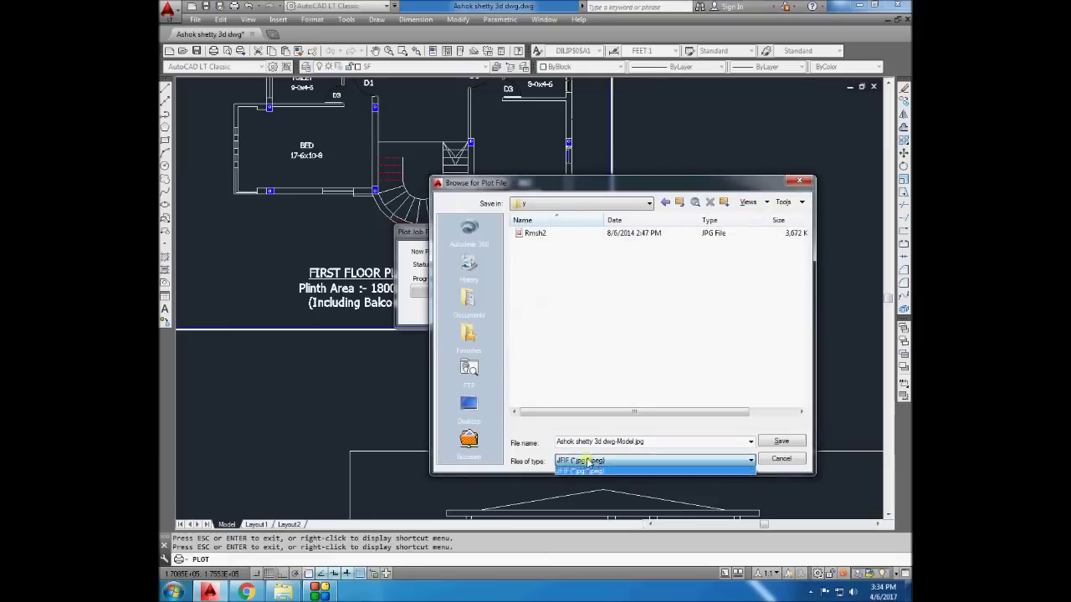
left_click(780, 442)
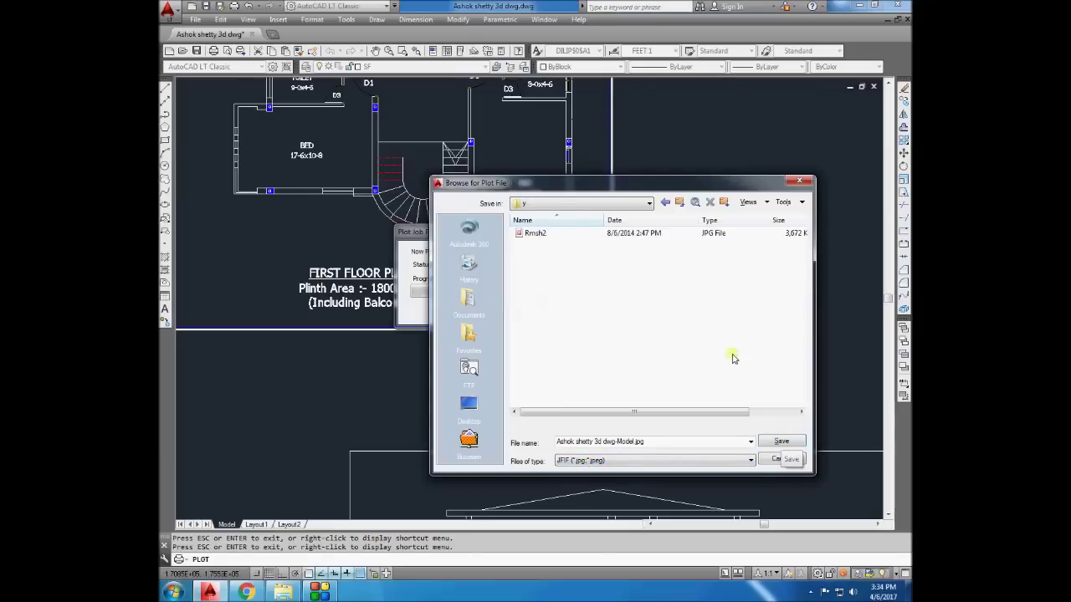
left_click(802, 182)
scroll(614, 258, "down", 5)
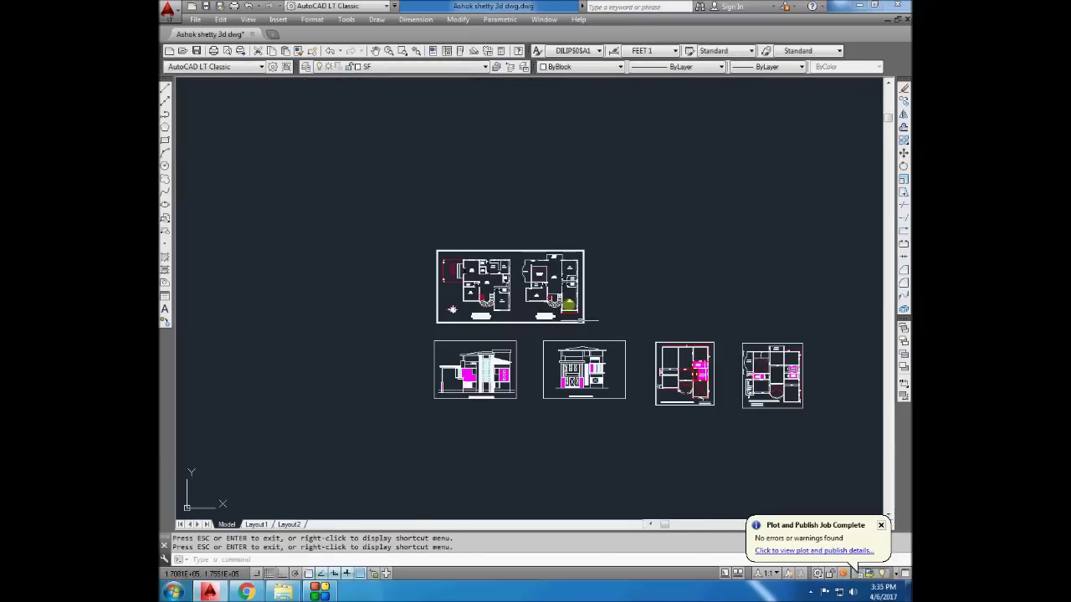
Repeat the plot with PublishToWeb JPG.pc3 at 1600×1280 and window the floor-plan sheet
right_click(540, 270)
left_click(552, 277)
left_click(452, 208)
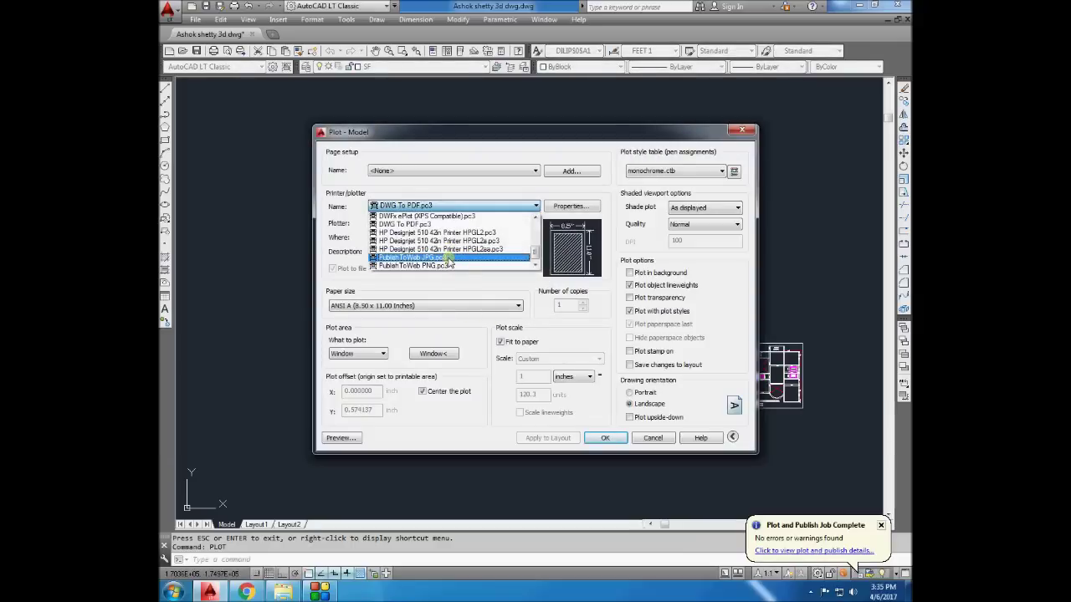
left_click(449, 260)
left_click(444, 272)
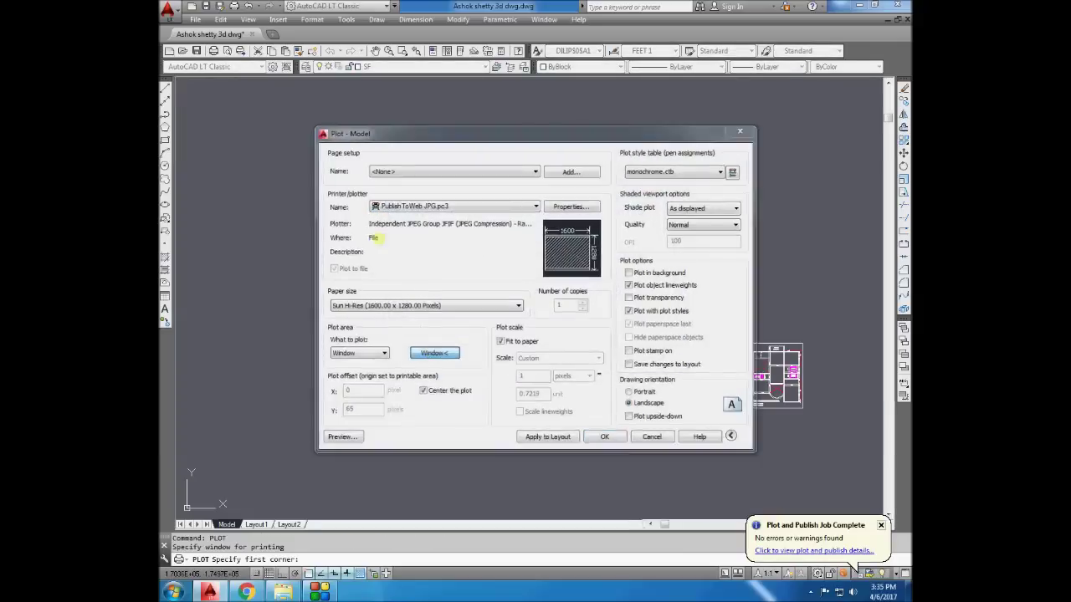
scroll(398, 224, "up", 2)
scroll(398, 224, "up", 2)
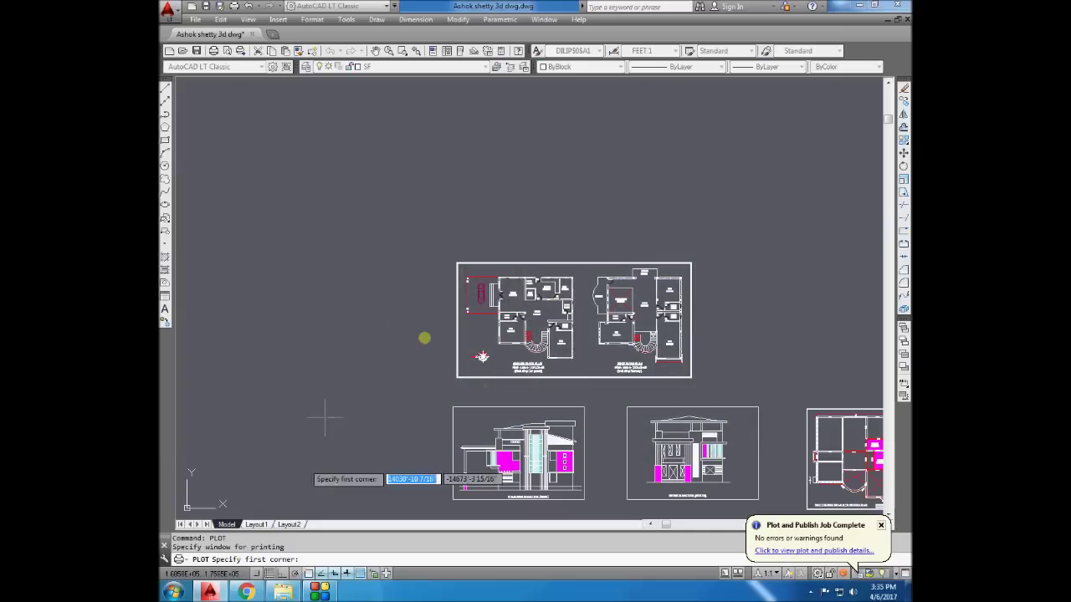
scroll(444, 280, "up", 8)
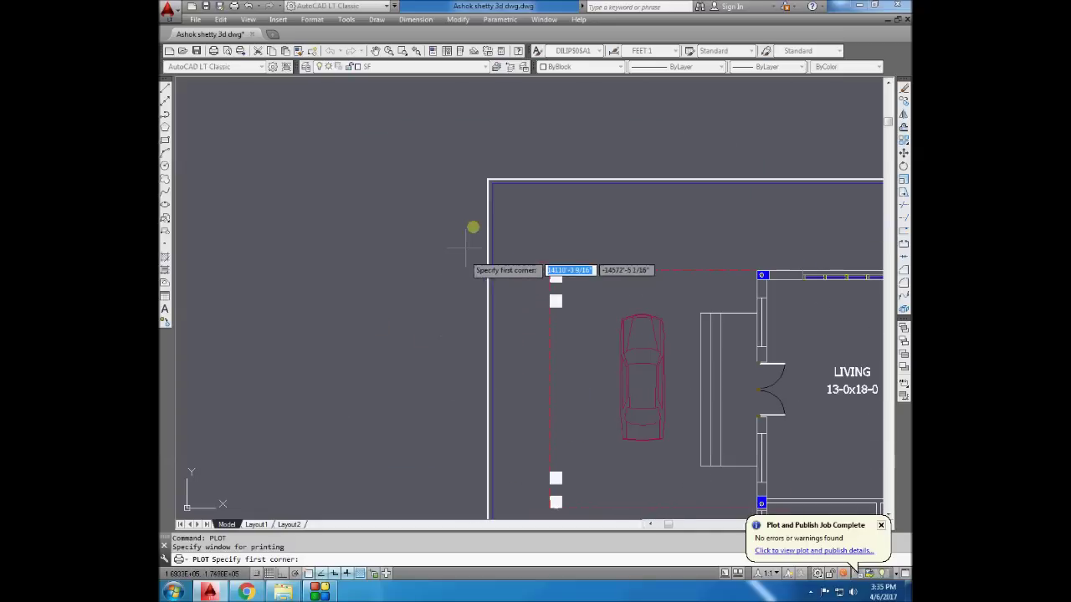
left_click(485, 176)
scroll(471, 181, "down", 6)
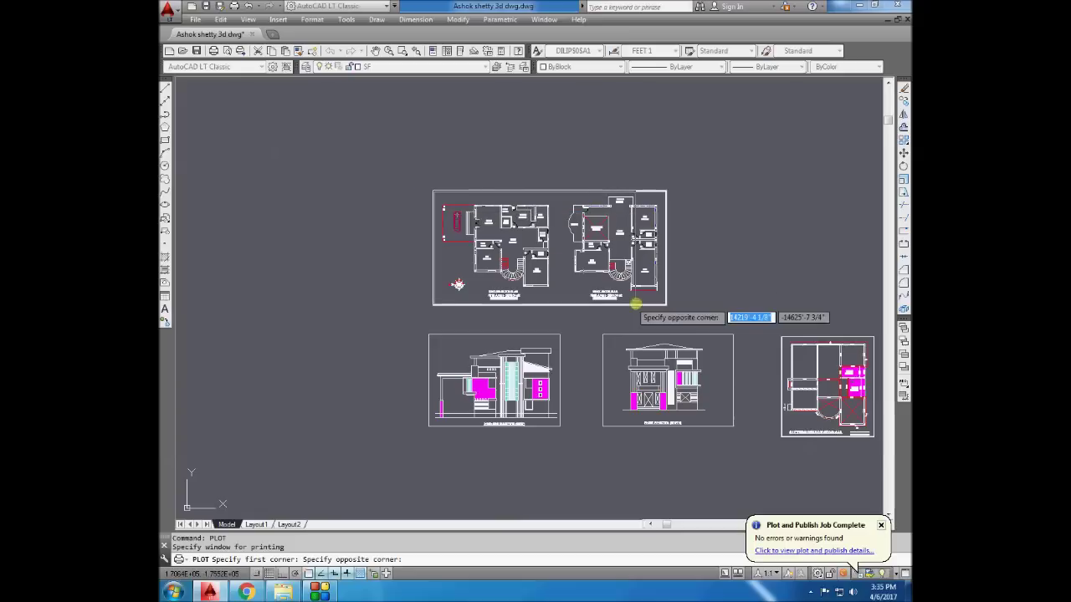
scroll(636, 306, "up", 3)
scroll(686, 306, "up", 3)
left_click(721, 335)
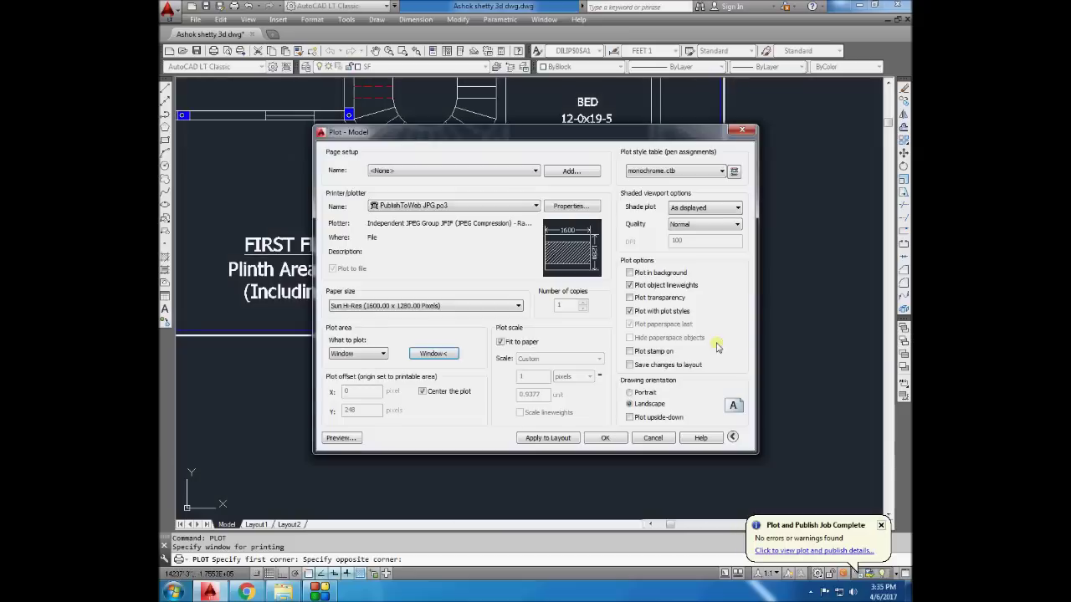
Preview and plot it, saving the image as PLAN in the Desktop's y folder
left_click(357, 440)
right_click(516, 273)
left_click(540, 292)
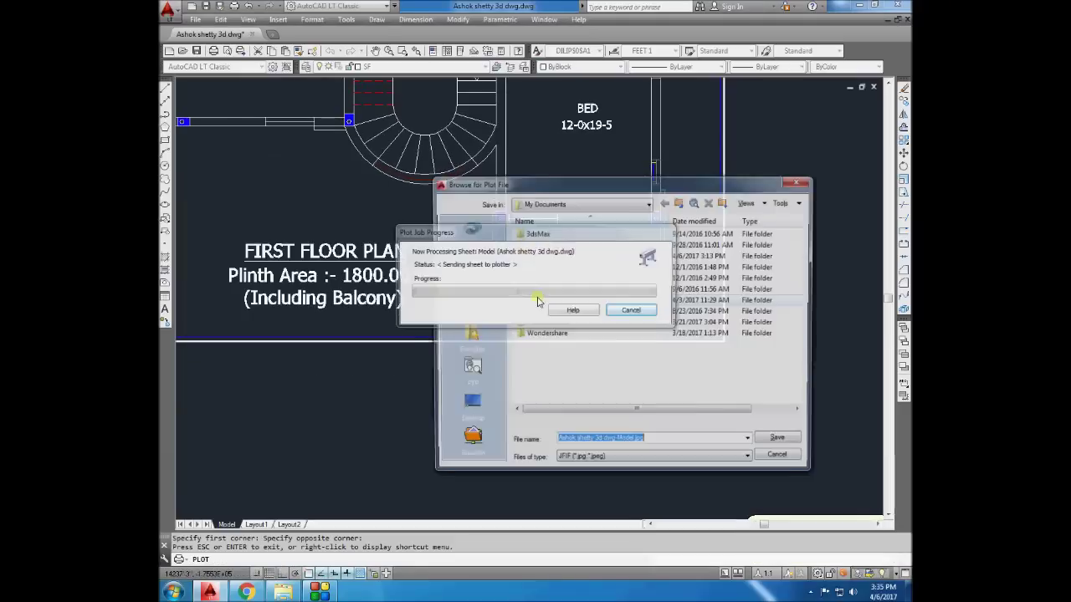
left_click(469, 403)
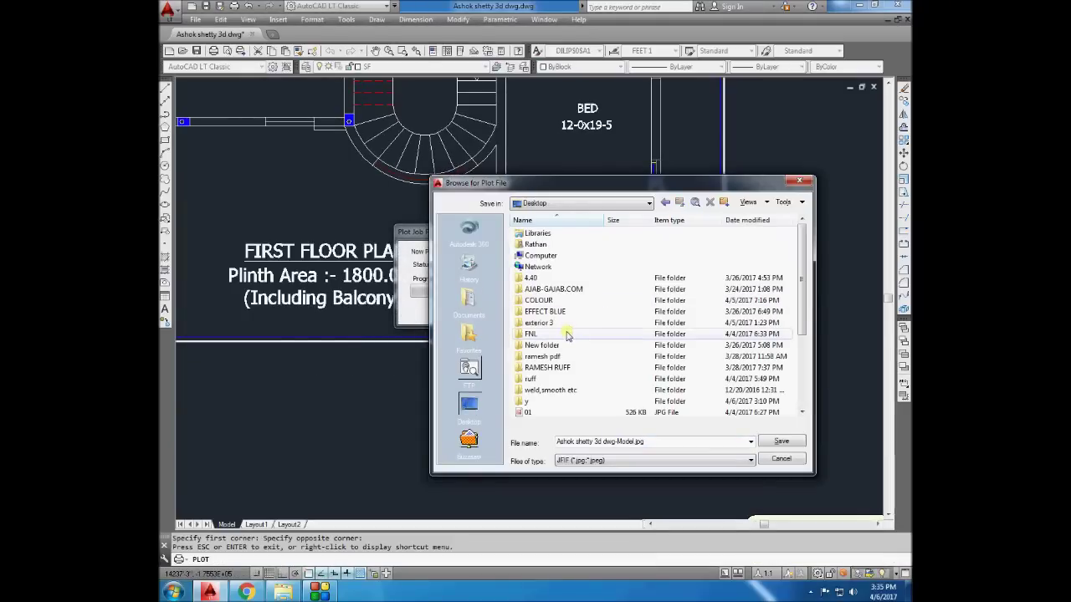
left_click(539, 401)
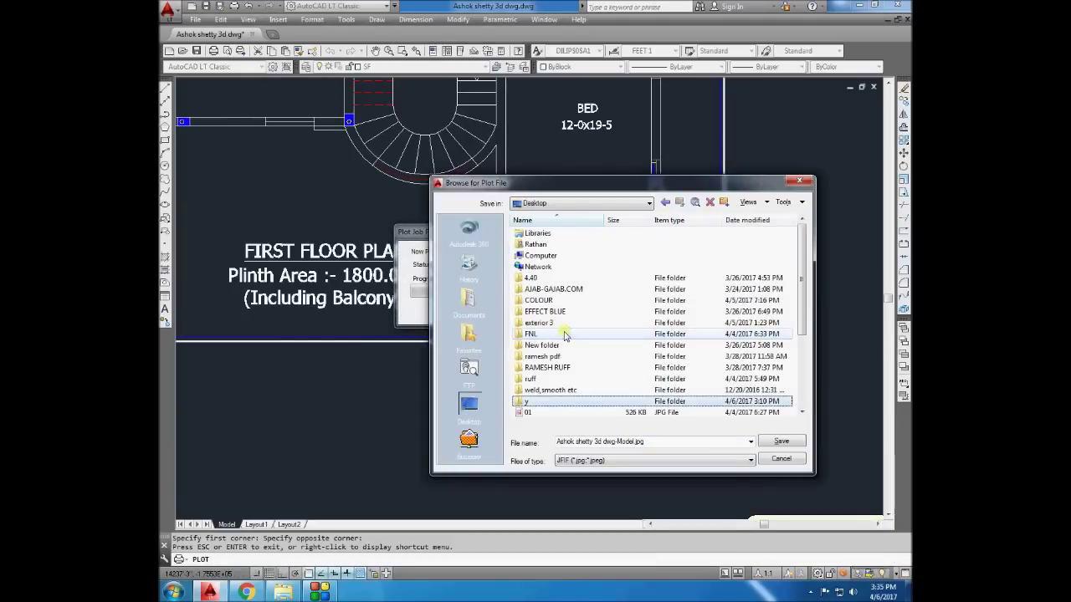
double_click(539, 402)
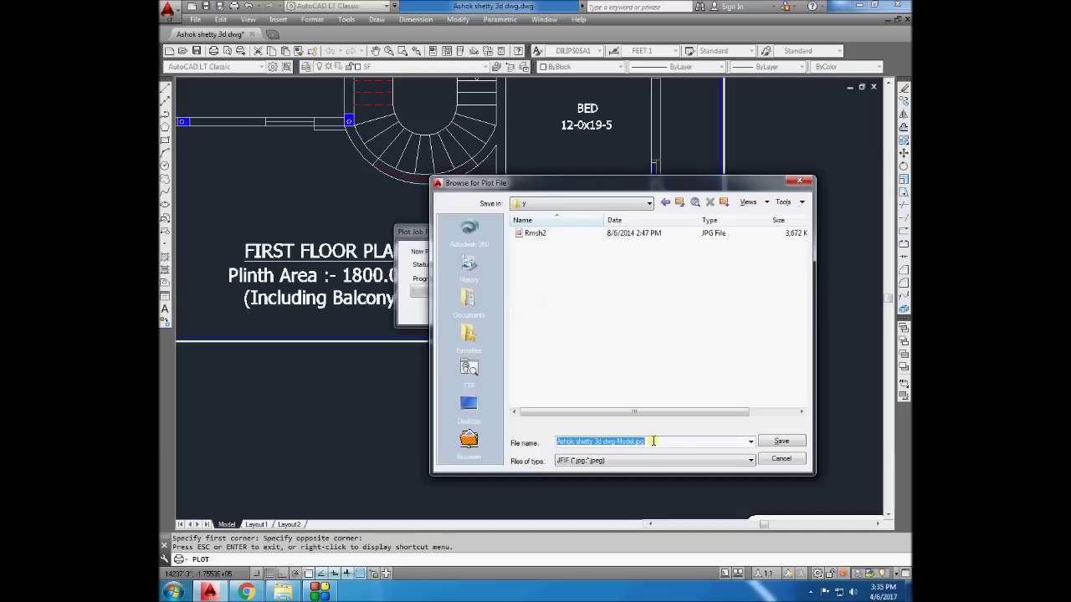
type("Pl")
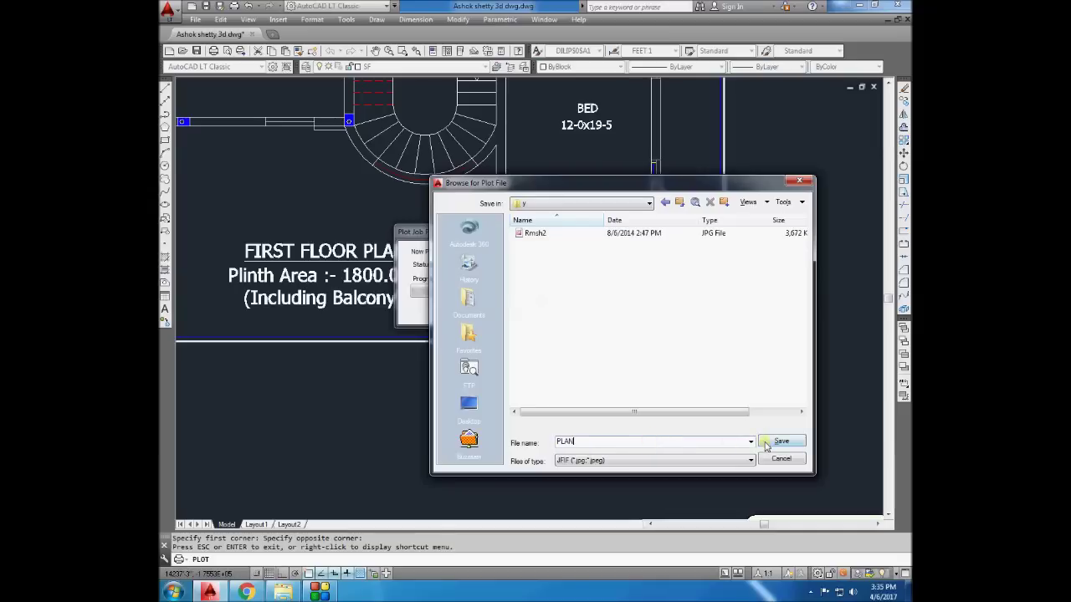
left_click(765, 445)
scroll(440, 308, "down", 5)
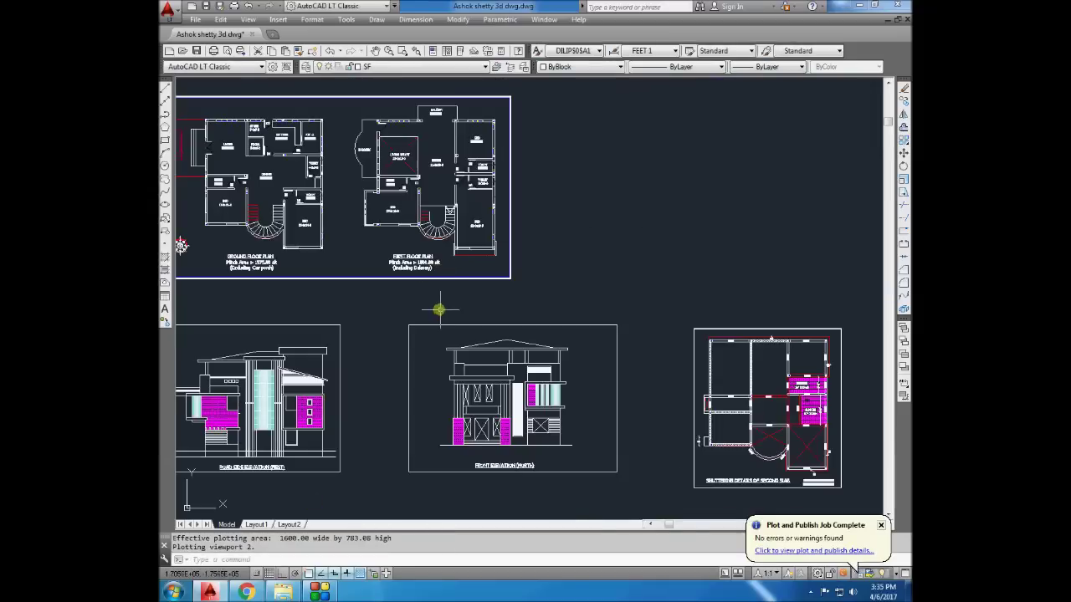
Set up a PublishToWeb JPG.pc3 plot on Sun Hi-Res paper, windowing the west elevation
scroll(440, 309, "down", 4)
scroll(338, 340, "up", 4)
scroll(338, 340, "up", 2)
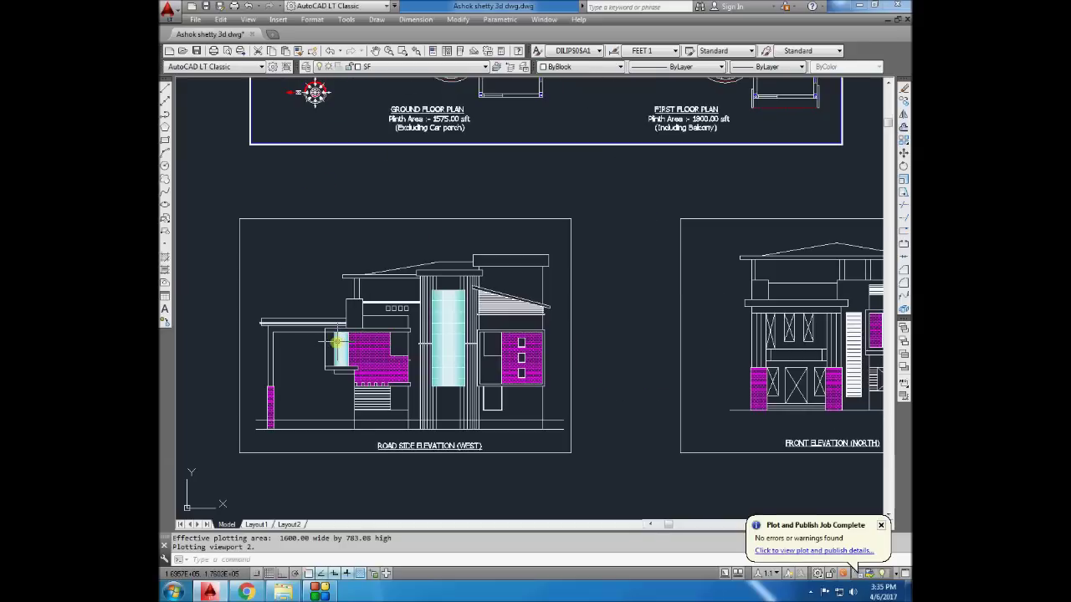
key("ctrl+p")
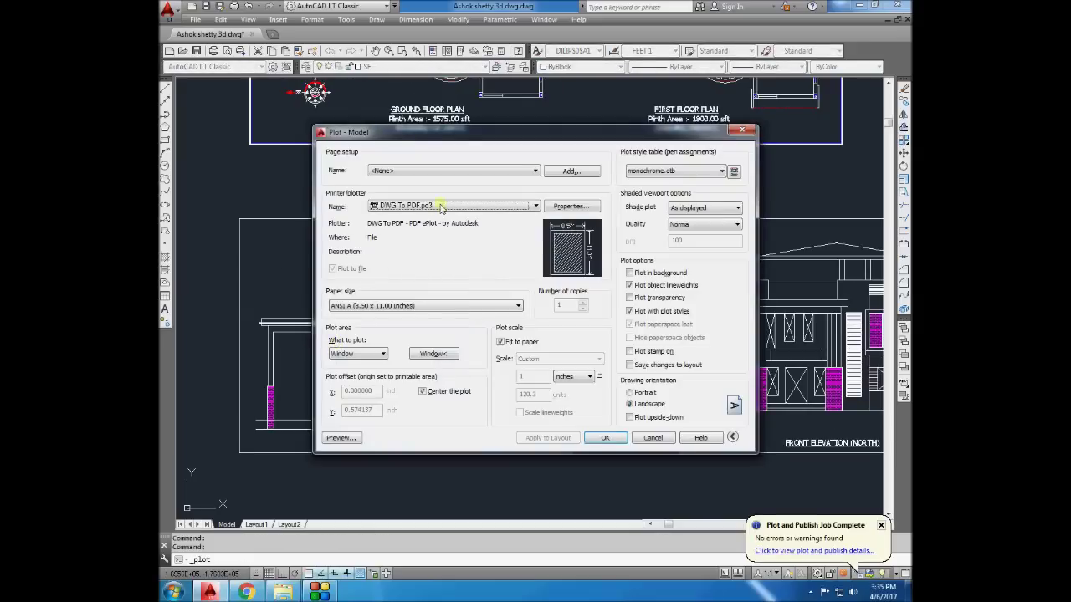
left_click(440, 206)
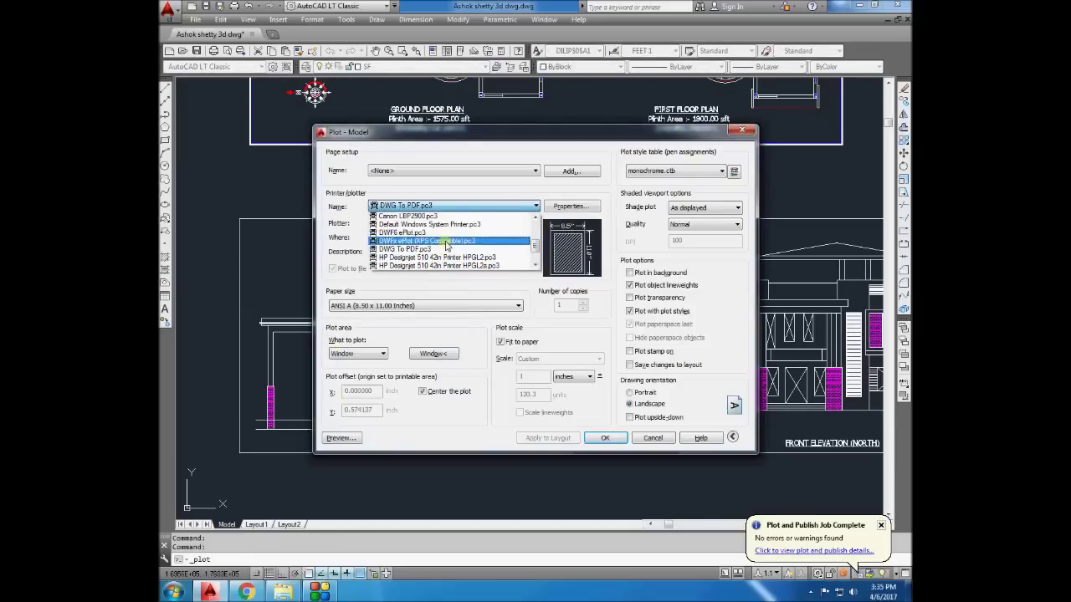
scroll(448, 244, "down", 2)
left_click(448, 263)
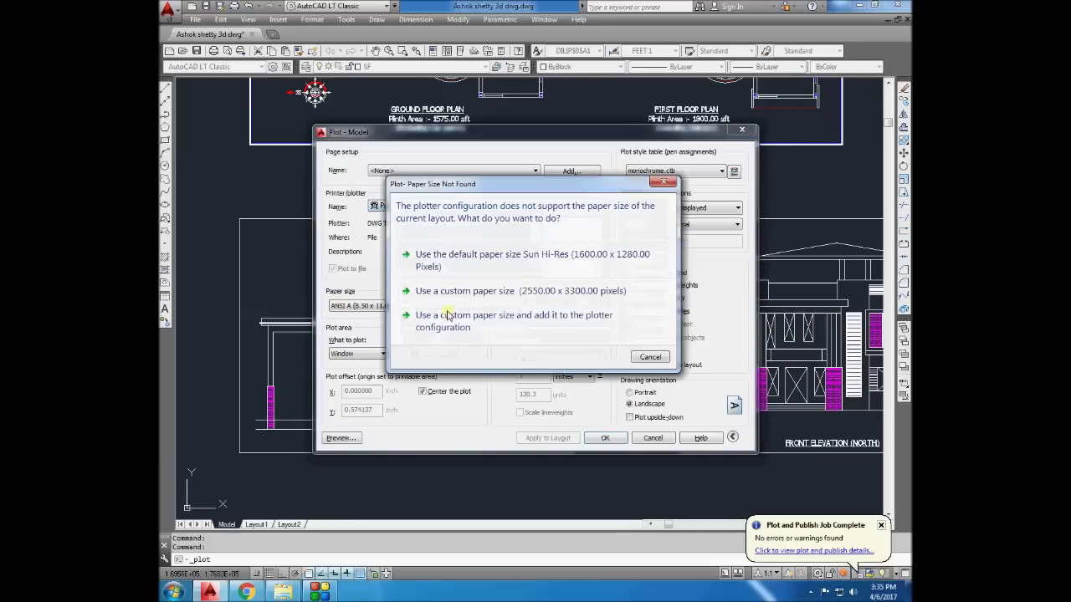
left_click(464, 254)
left_click(433, 353)
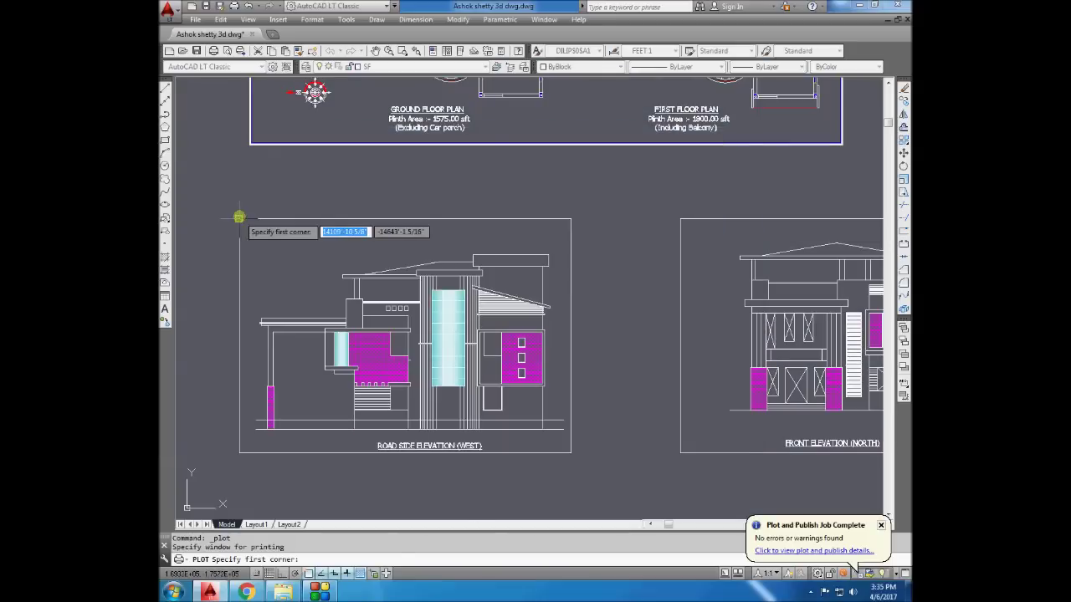
left_click(239, 216)
left_click(573, 456)
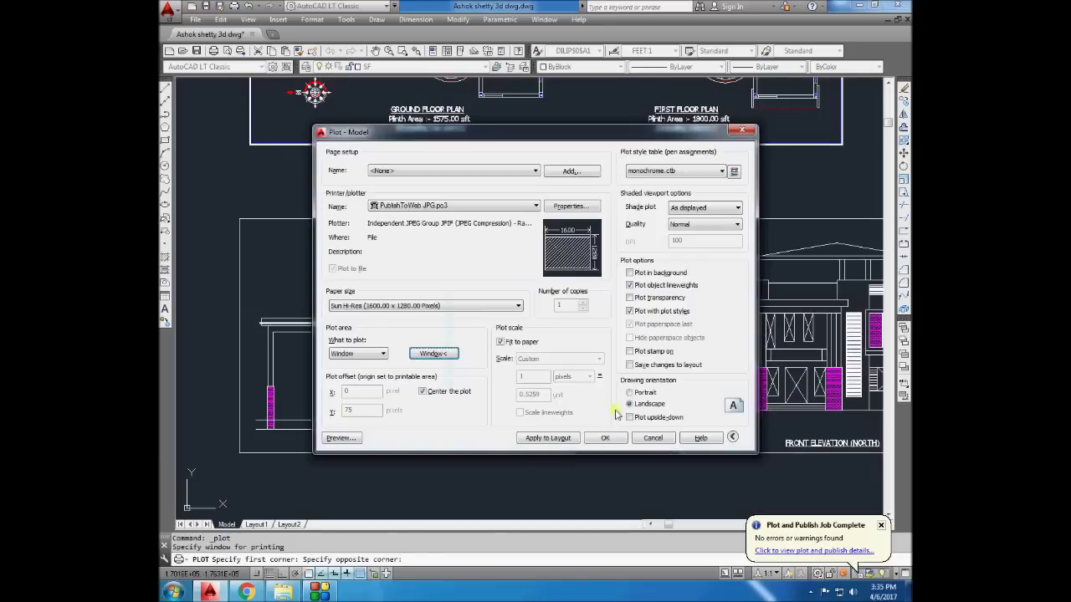
Preview the road side elevation, plot it, and save it as SIDE ELE
left_click(340, 439)
right_click(456, 336)
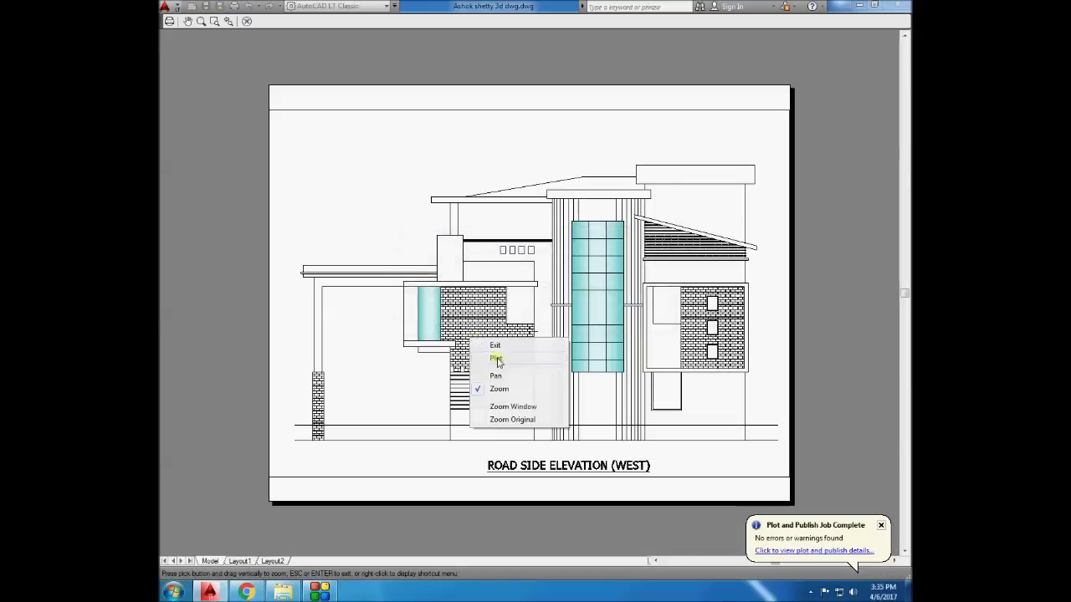
left_click(497, 359)
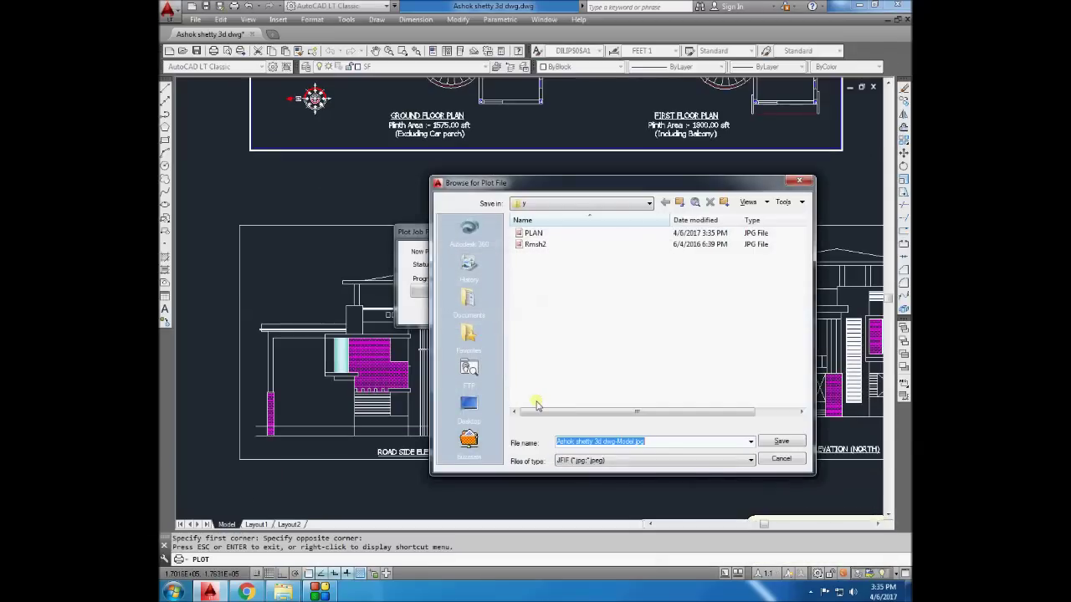
type("SIDE ELE")
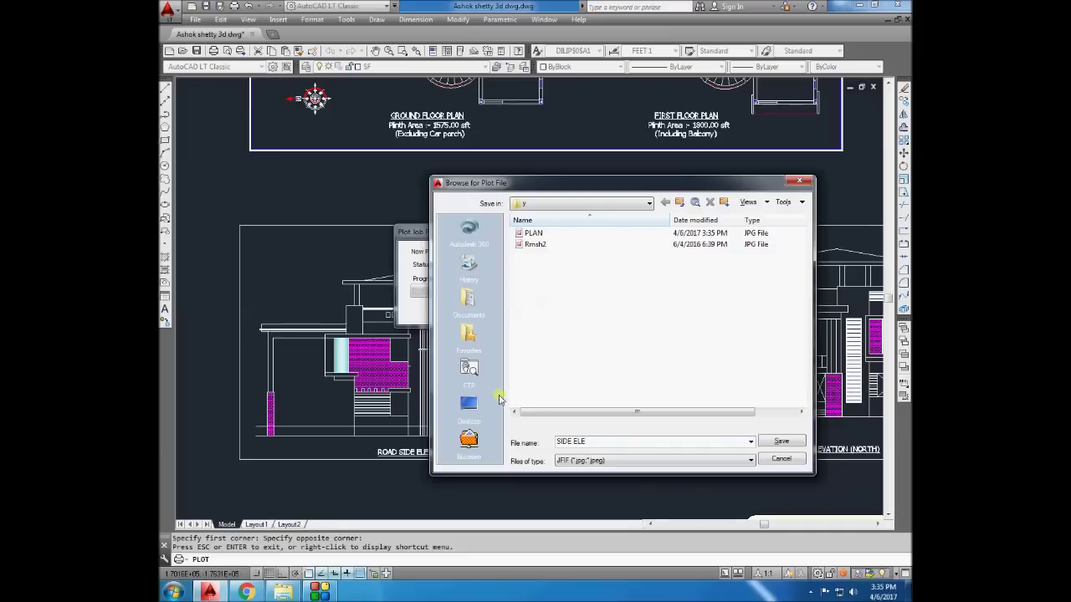
left_click(780, 441)
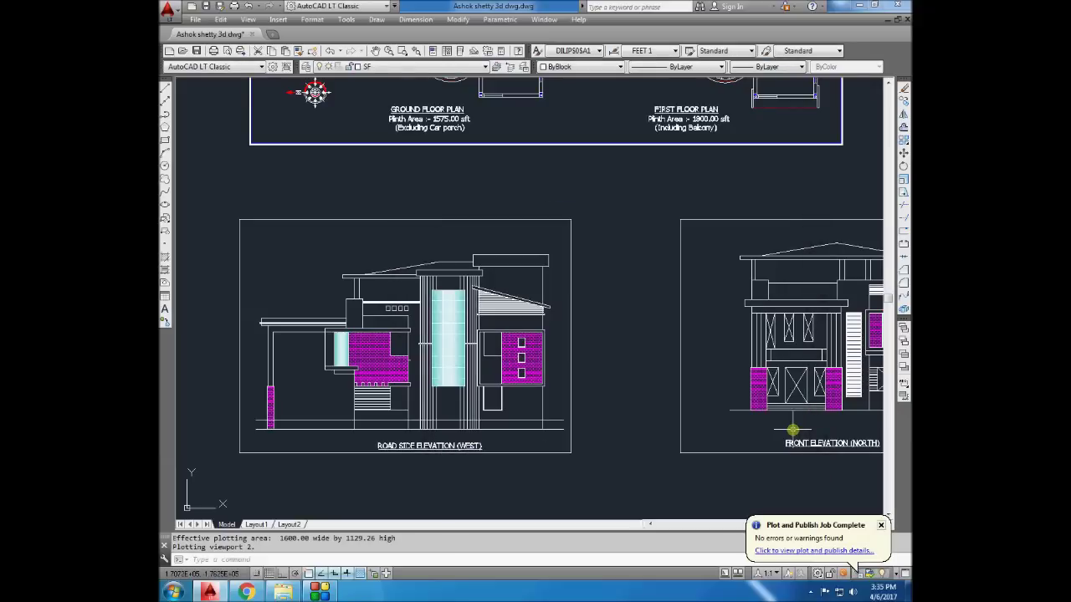
Set up a PublishToWeb JPG.pc3 plot on Sun Hi-Res paper, windowing the front elevation frame
scroll(376, 322, "down", 3)
scroll(619, 336, "up", 2)
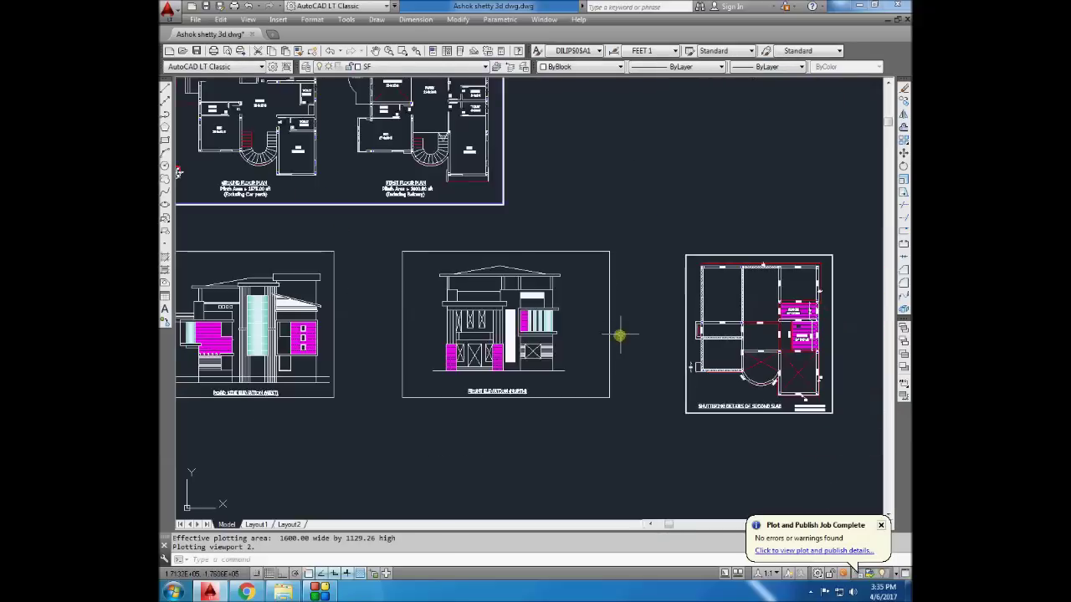
scroll(619, 335, "up", 2)
key("ctrl+p")
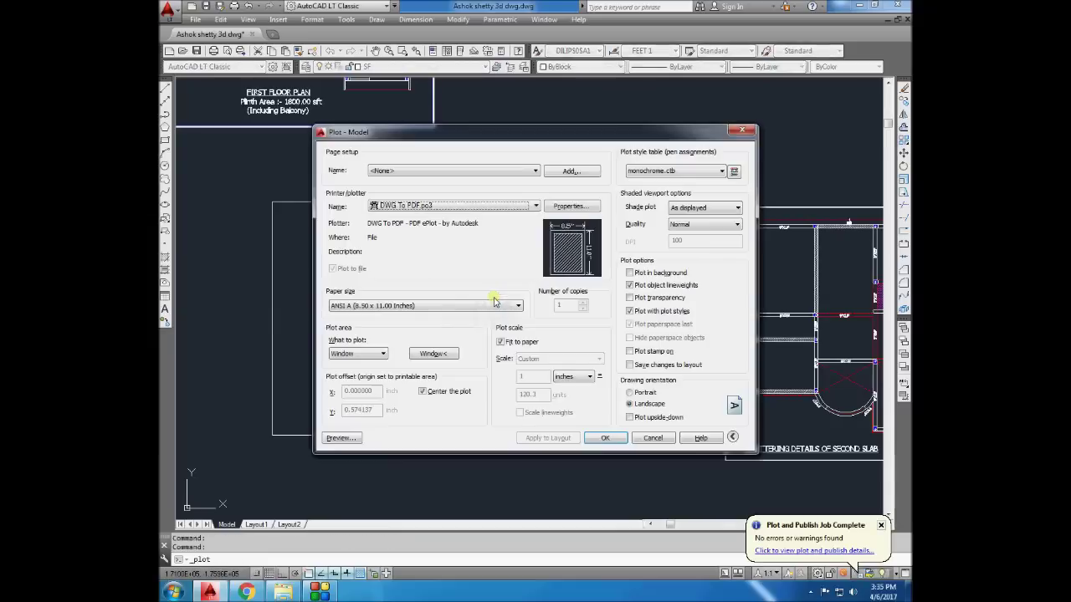
left_click(476, 207)
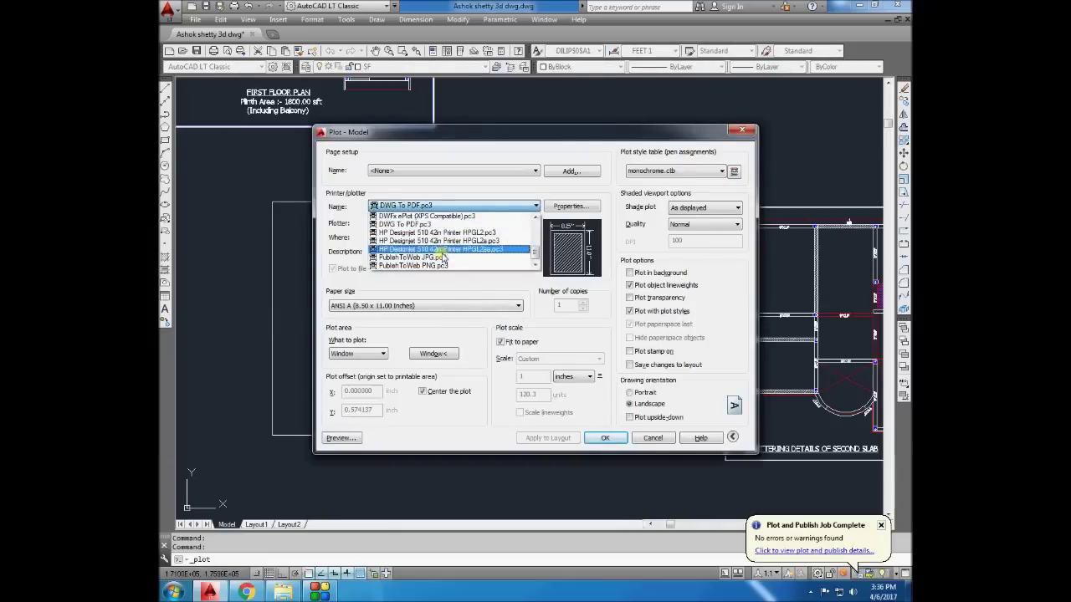
left_click(443, 261)
left_click(456, 259)
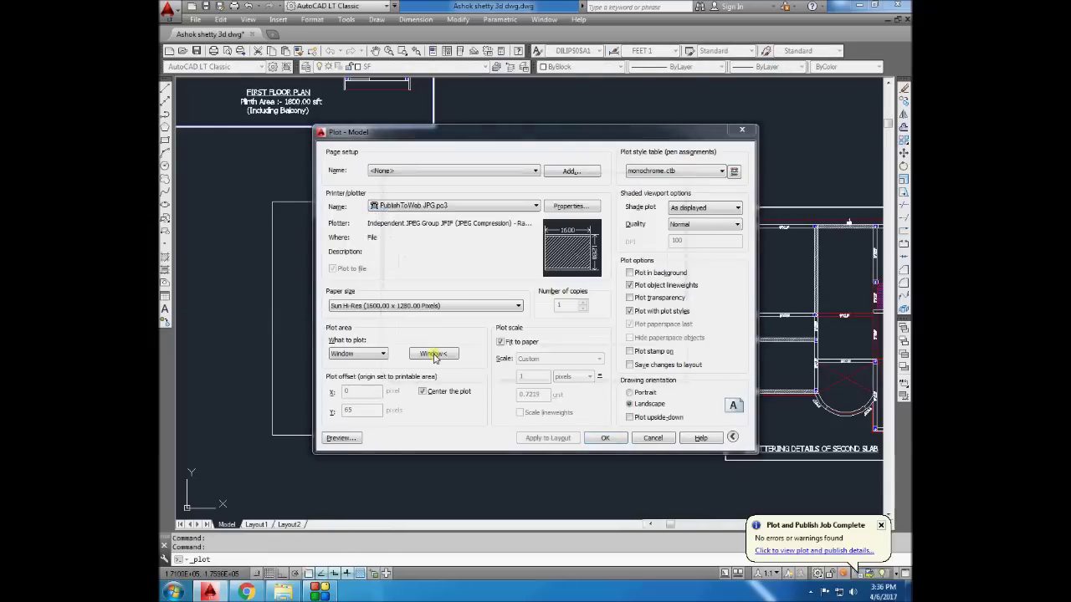
left_click(430, 354)
left_click(270, 201)
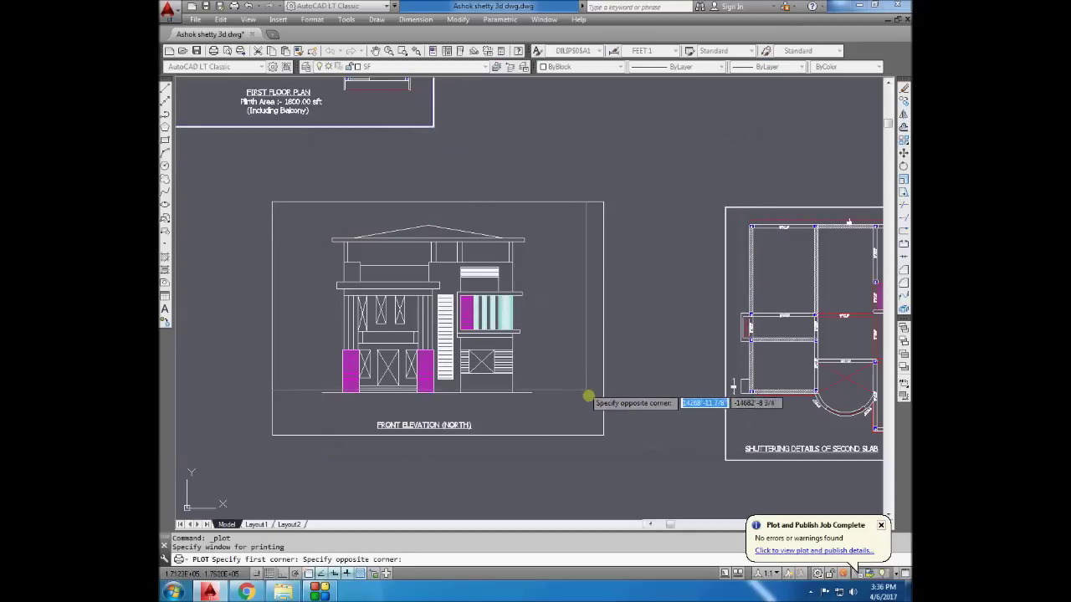
left_click(604, 435)
Preview and plot the front elevation, saving it as FRONT ELE, then rerun PLOT
left_click(341, 437)
right_click(528, 289)
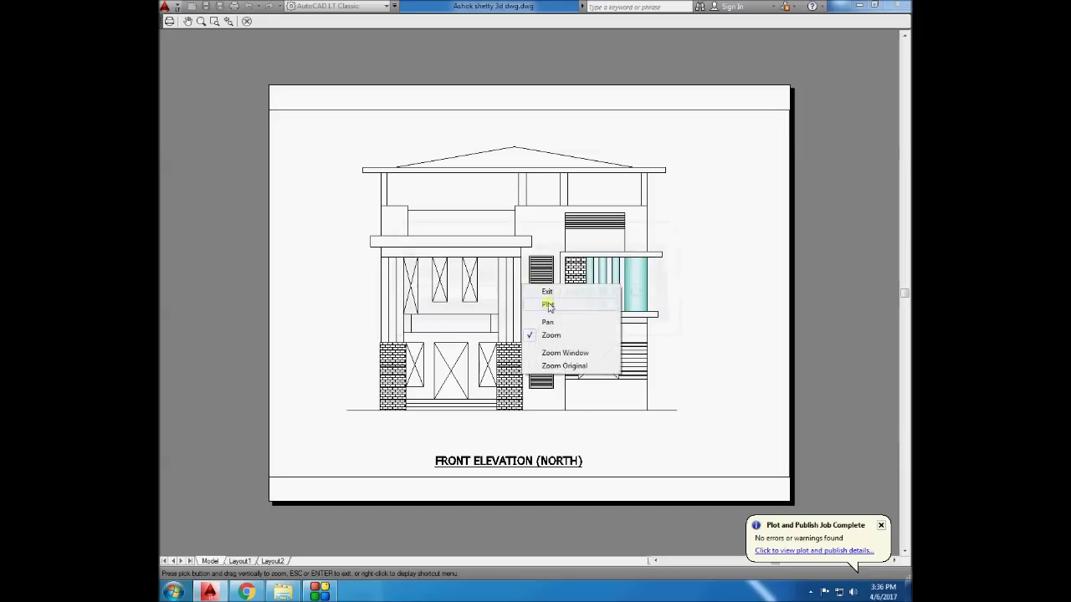
left_click(549, 305)
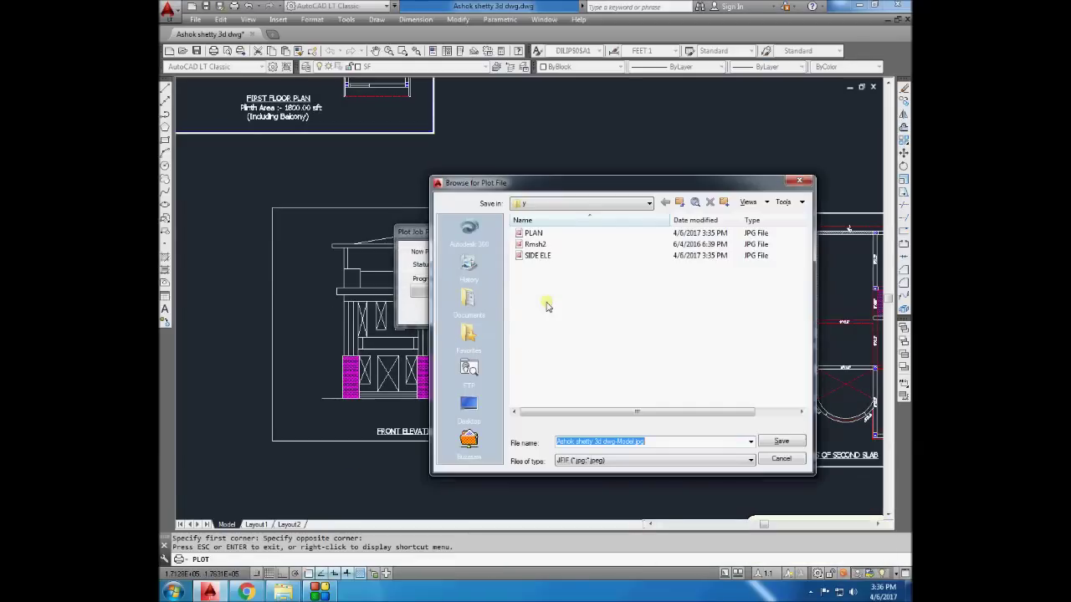
type("FRONT ELE")
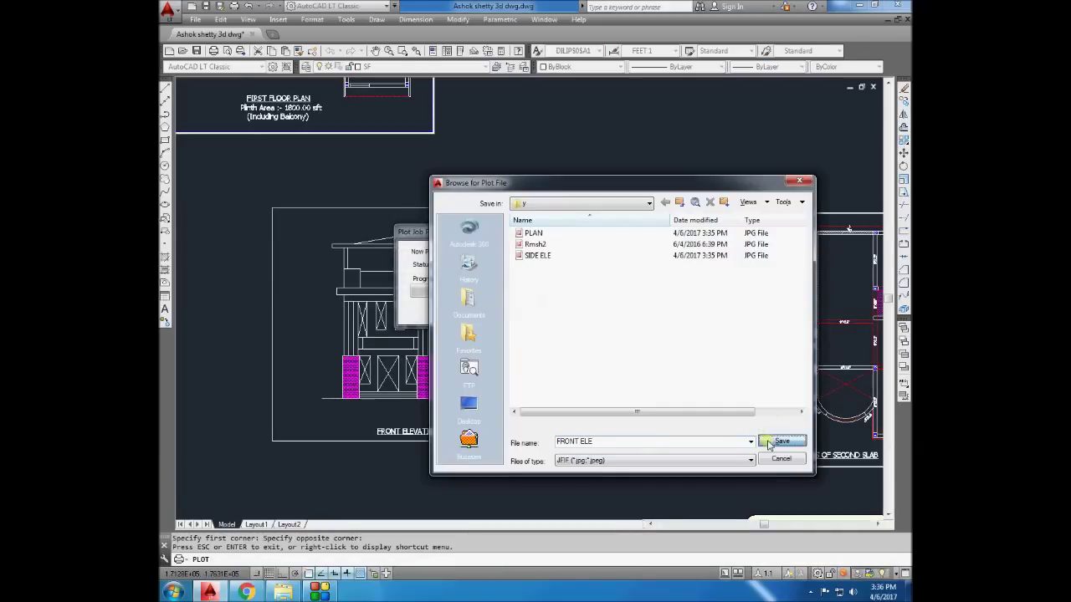
left_click(778, 442)
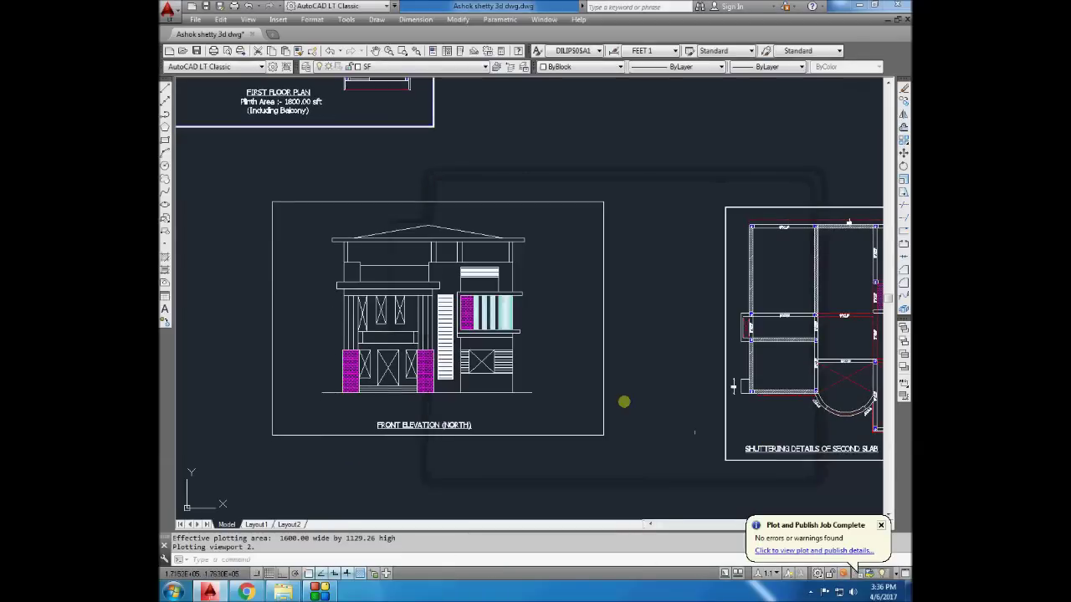
scroll(689, 323, "down", 3)
scroll(689, 323, "up", 5)
type("plot")
key("Return")
Set up a PublishToWeb JPG.pc3 plot on Sun Hi-Res, windowed around the first slab sheet, in portrait
left_click(451, 206)
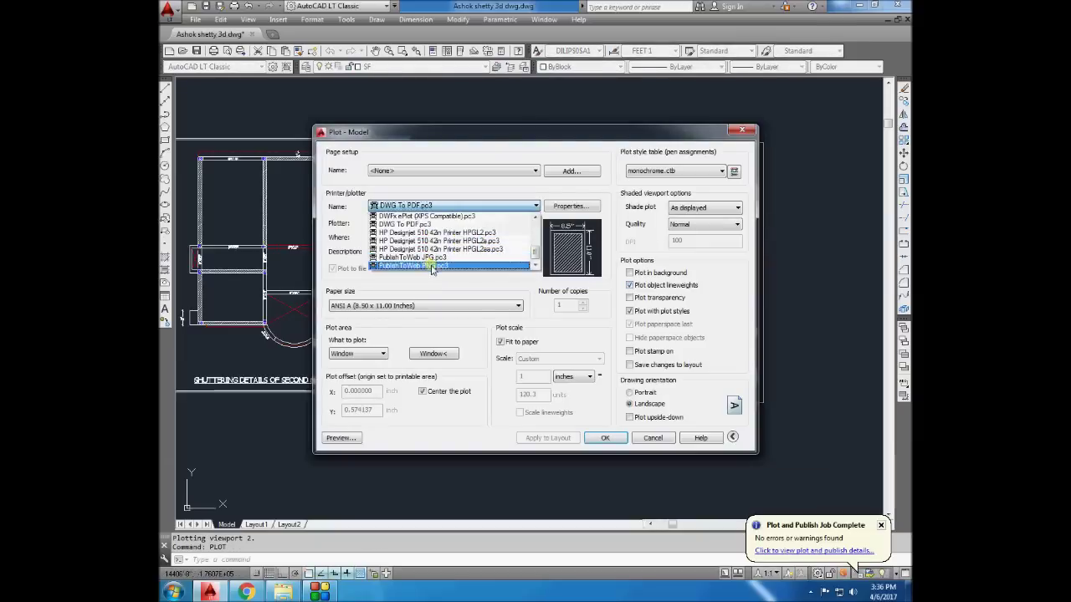
left_click(435, 257)
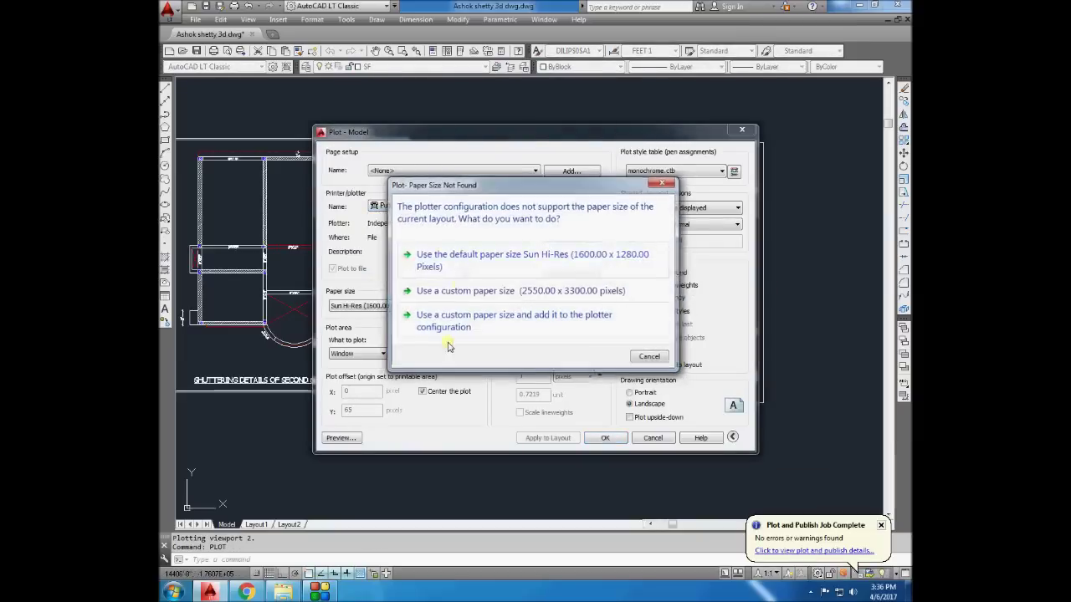
left_click(468, 251)
left_click(456, 350)
left_click(523, 142)
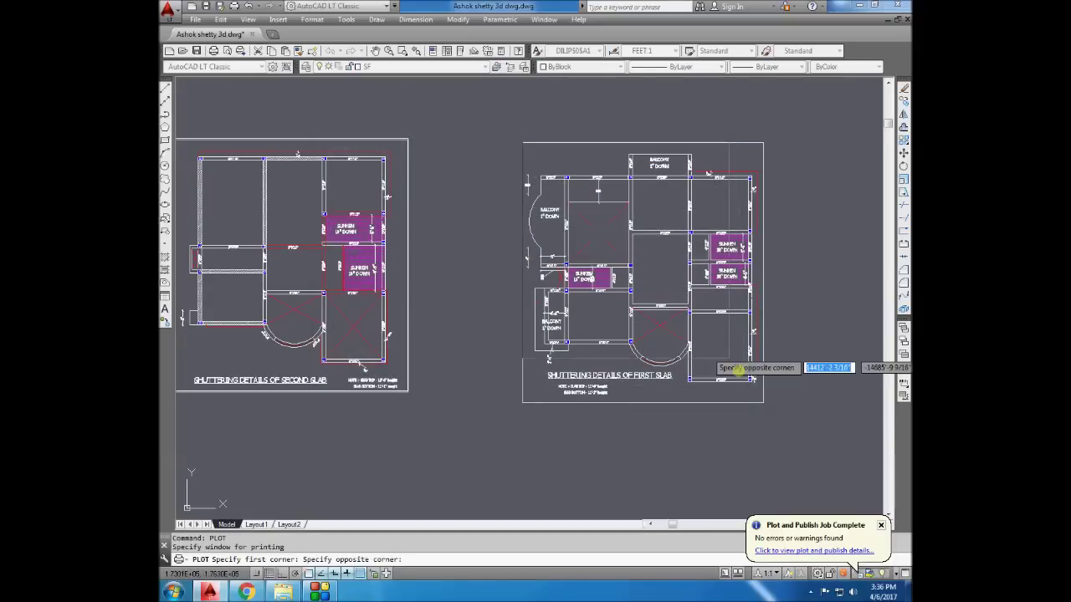
left_click(765, 403)
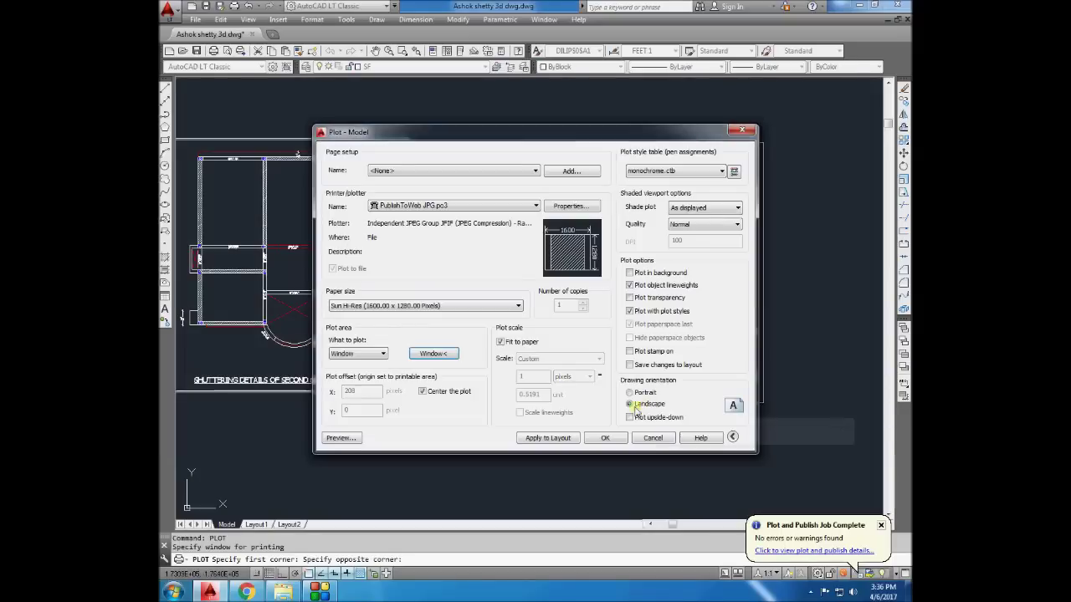
left_click(630, 392)
Preview and plot the sheet, saving it as 1ST SLAB SHUTTERING JPG in the y folder
left_click(340, 437)
right_click(564, 268)
left_click(590, 288)
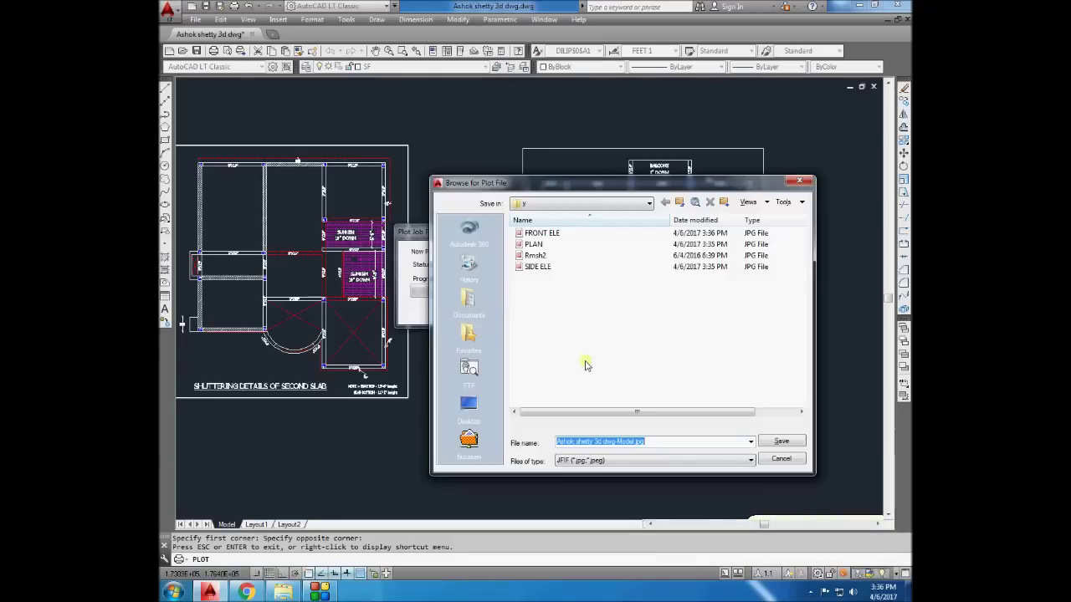
type("1ST SLAB SHUTTERING")
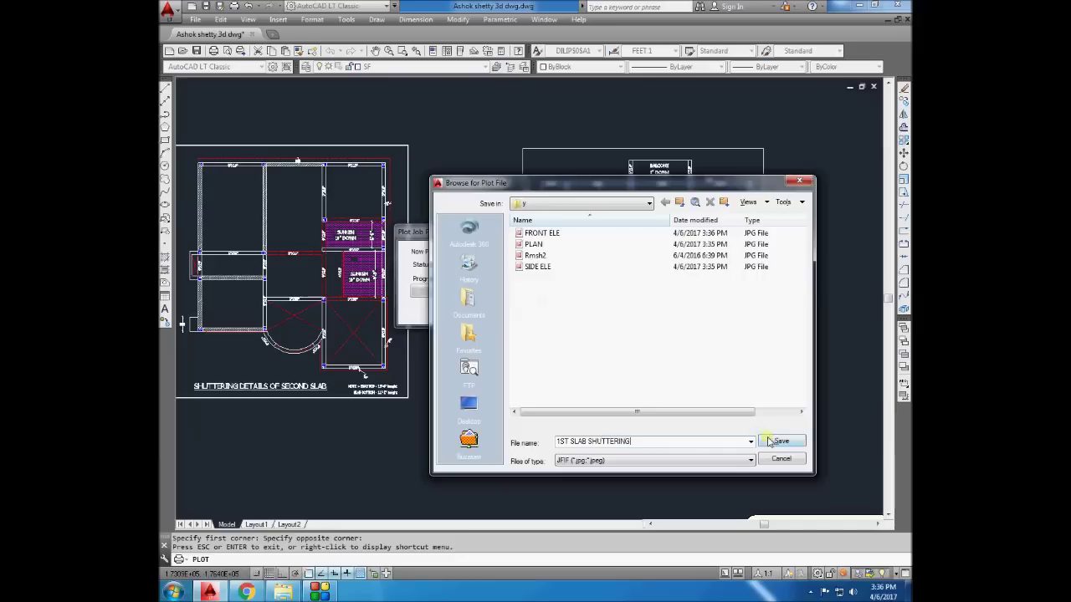
left_click(767, 442)
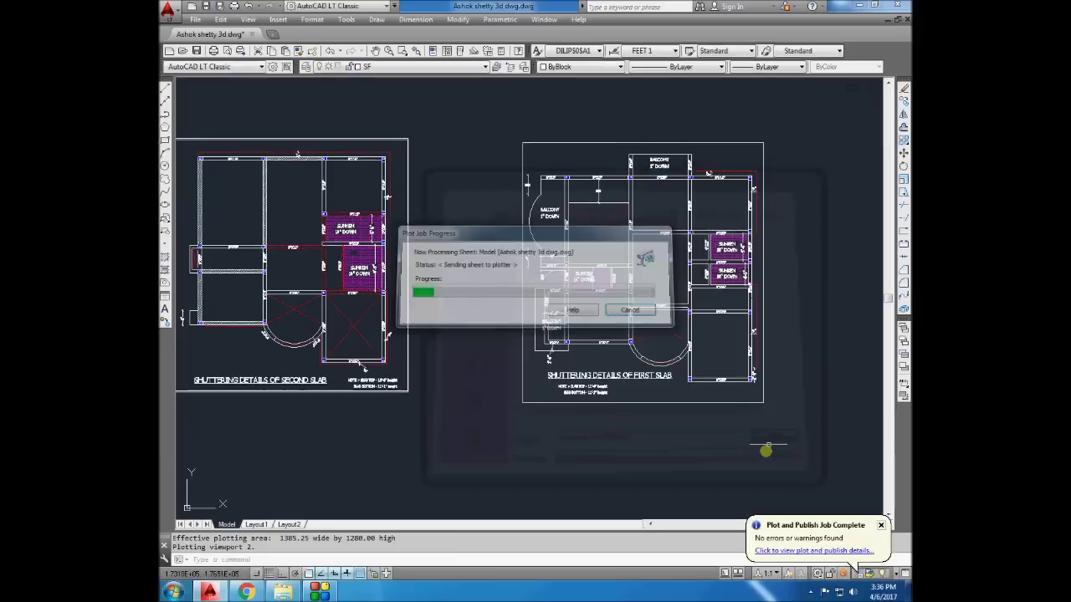
scroll(583, 289, "down", 4)
Set up a PublishToWeb JPG plot windowed around the second slab drawing, in portrait
scroll(468, 260, "up", 2)
key("ctrl+p")
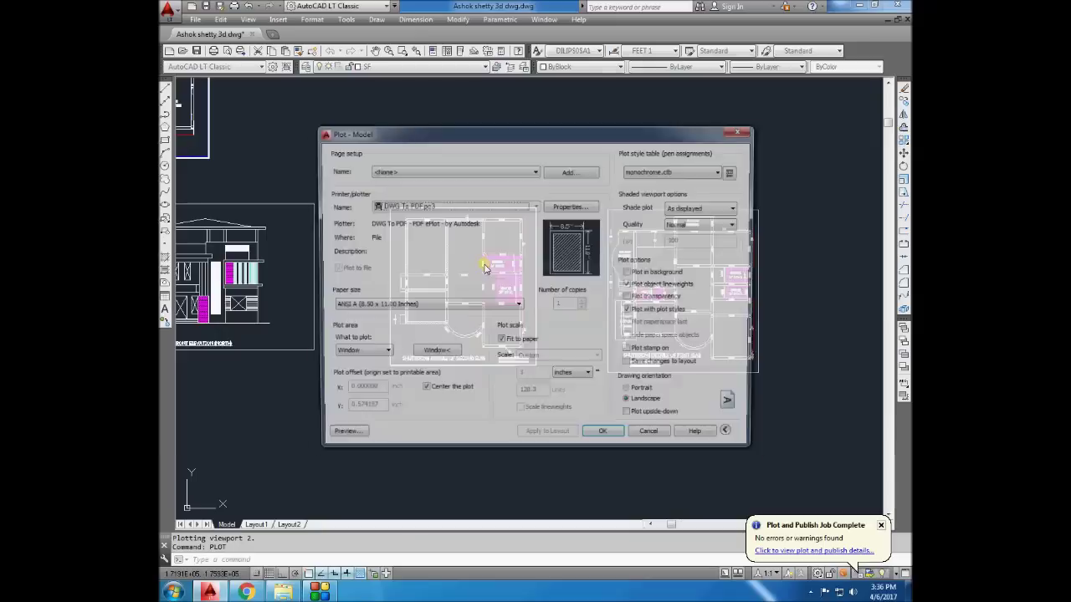
left_click(452, 206)
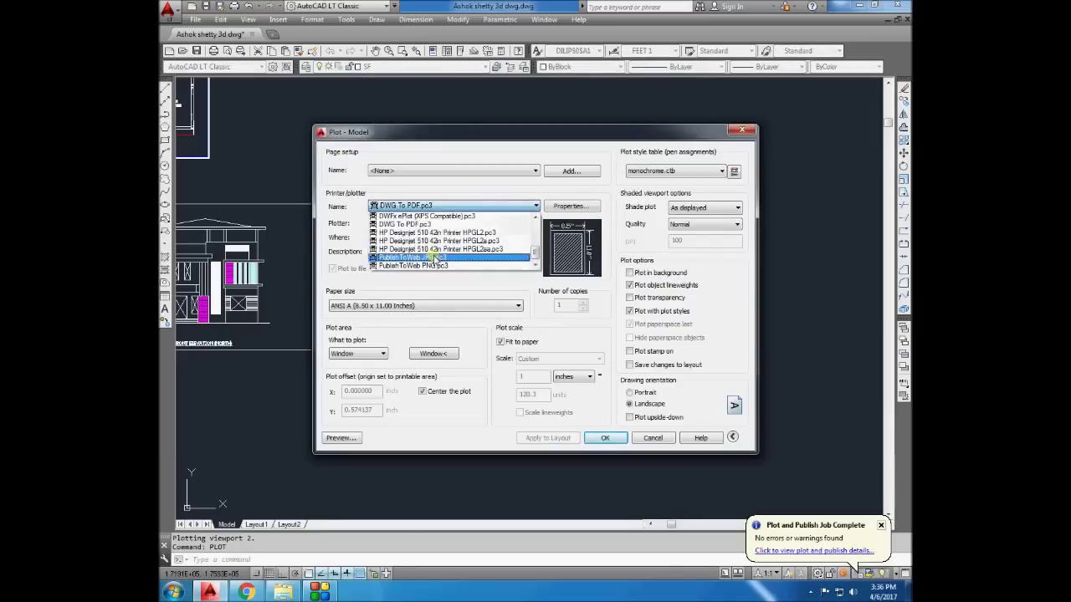
left_click(422, 258)
left_click(450, 272)
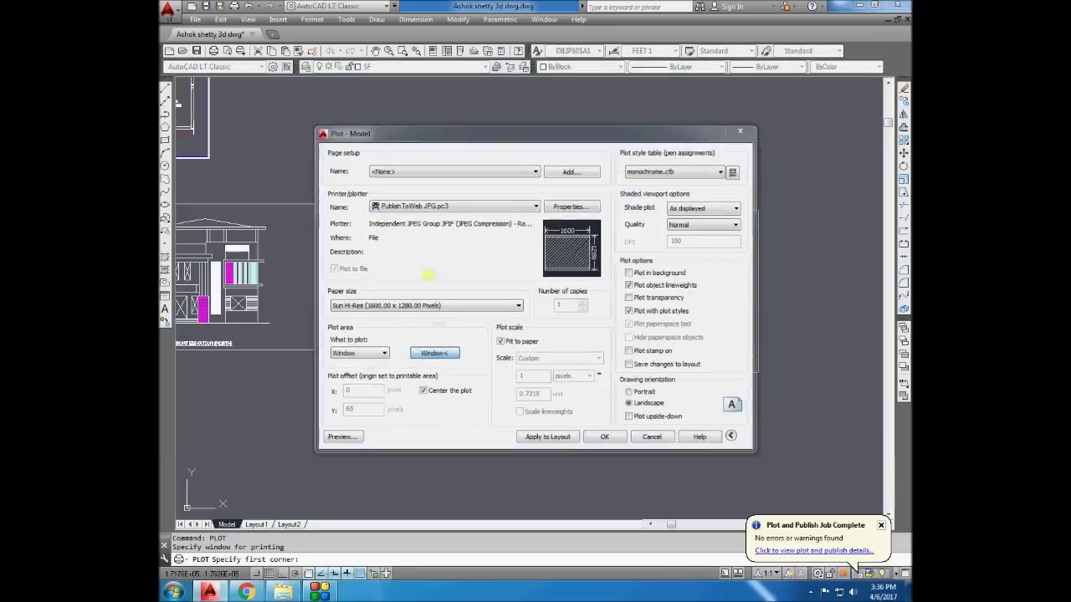
left_click(430, 352)
scroll(387, 206, "up", 3)
left_click(390, 208)
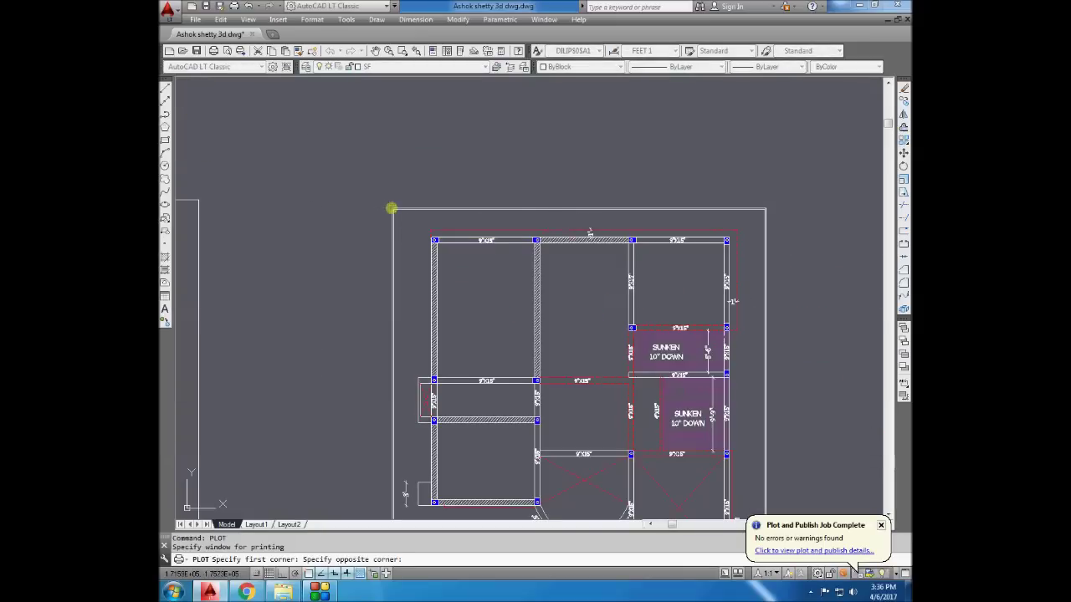
scroll(535, 372, "down", 4)
scroll(551, 391, "up", 3)
scroll(552, 393, "up", 2)
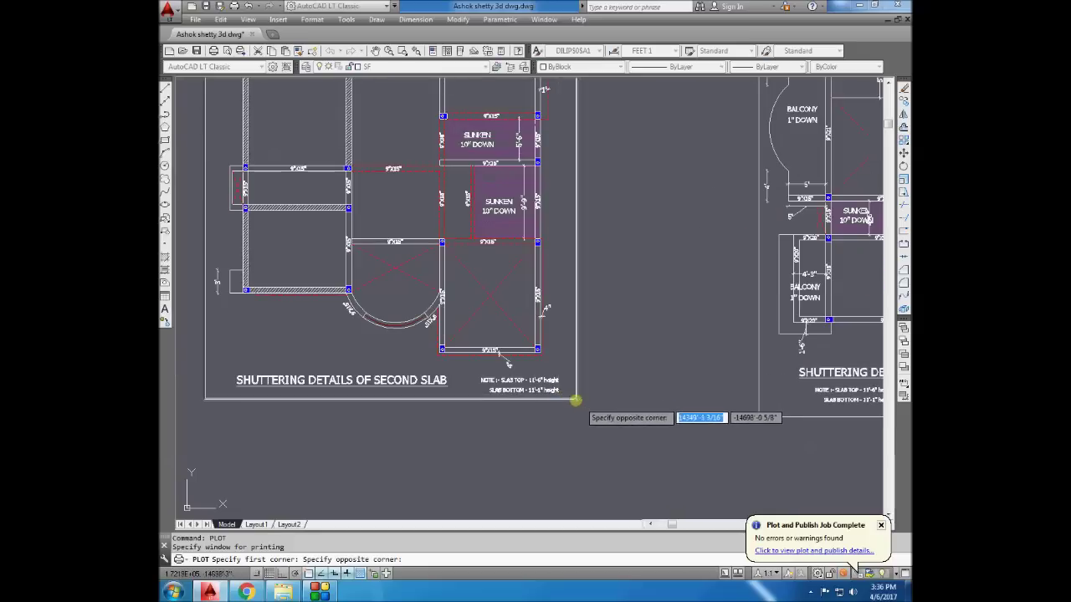
left_click(579, 402)
left_click(633, 392)
Preview and plot it, saving the JPG as 2ND SLAB SHUTTERING in the y folder
left_click(349, 438)
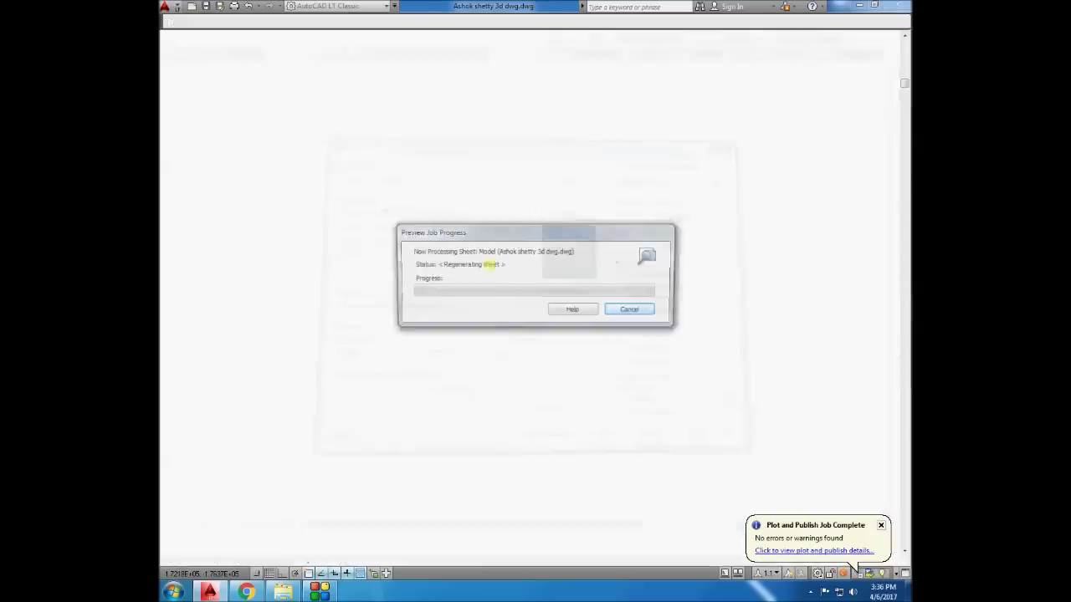
scroll(522, 259, "up", 3)
right_click(523, 259)
left_click(542, 278)
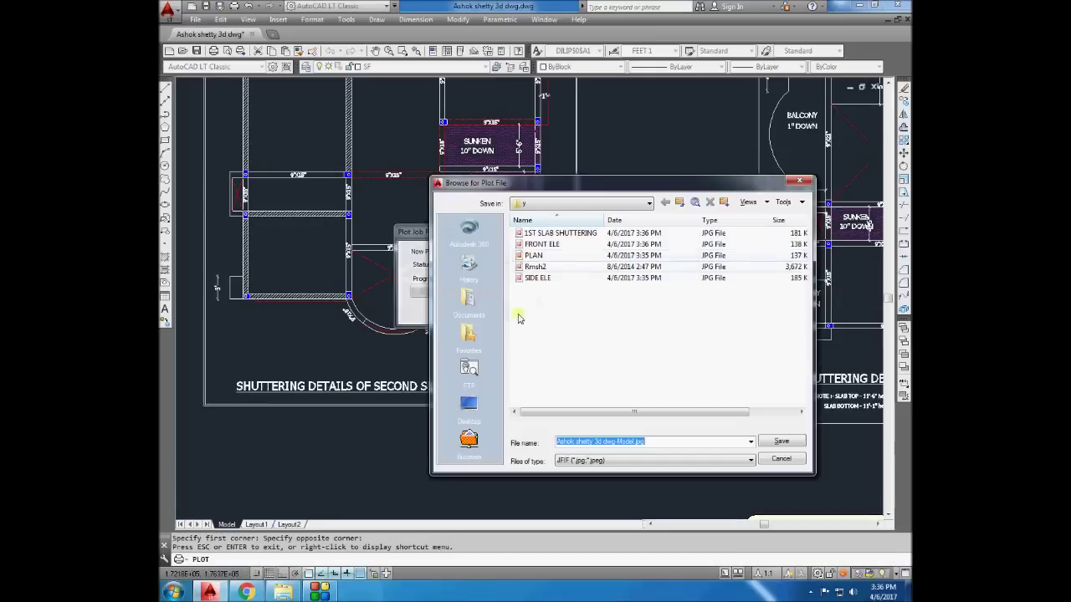
type("2ND")
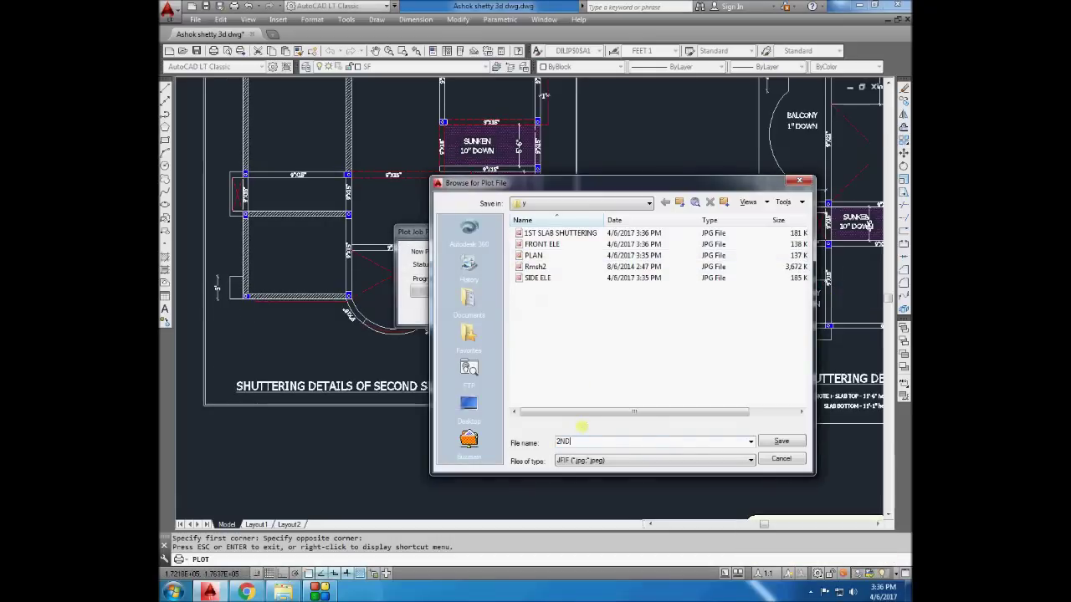
type("TTERING")
left_click(762, 441)
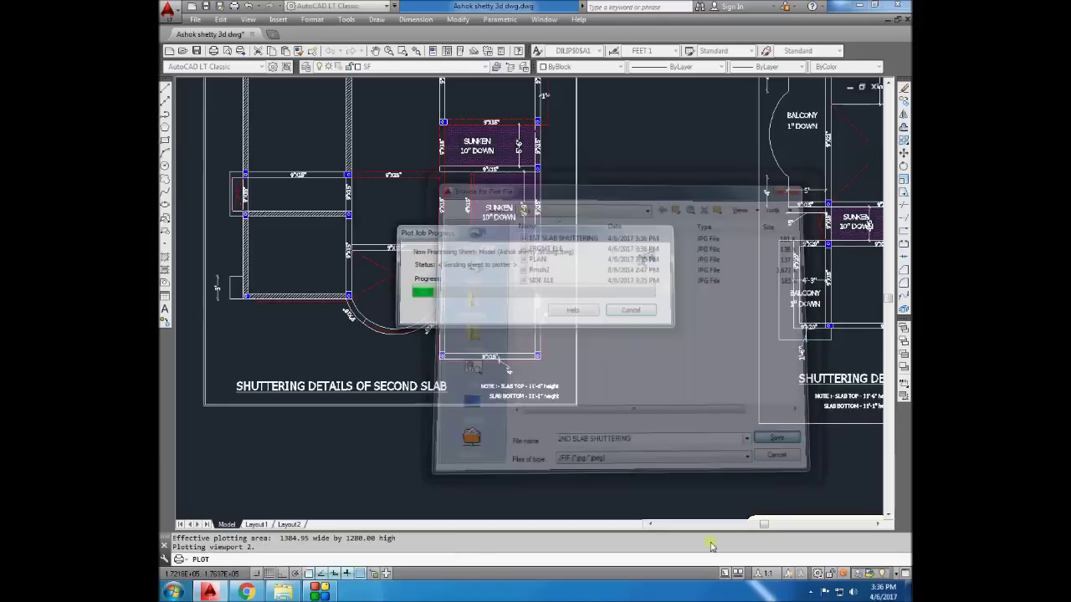
Bring the two floor plans into view and open the drawing's shortcut menu
scroll(536, 279, "down", 5)
middle_click_drag(536, 279, 654, 372)
scroll(334, 209, "up", 2)
scroll(371, 219, "up", 2)
mouse_move(370, 219)
middle_mouse_down()
mouse_move(424, 251)
mouse_move(432, 224)
middle_mouse_up()
right_click(558, 287)
left_click(588, 400)
left_click_drag(591, 394, 661, 215)
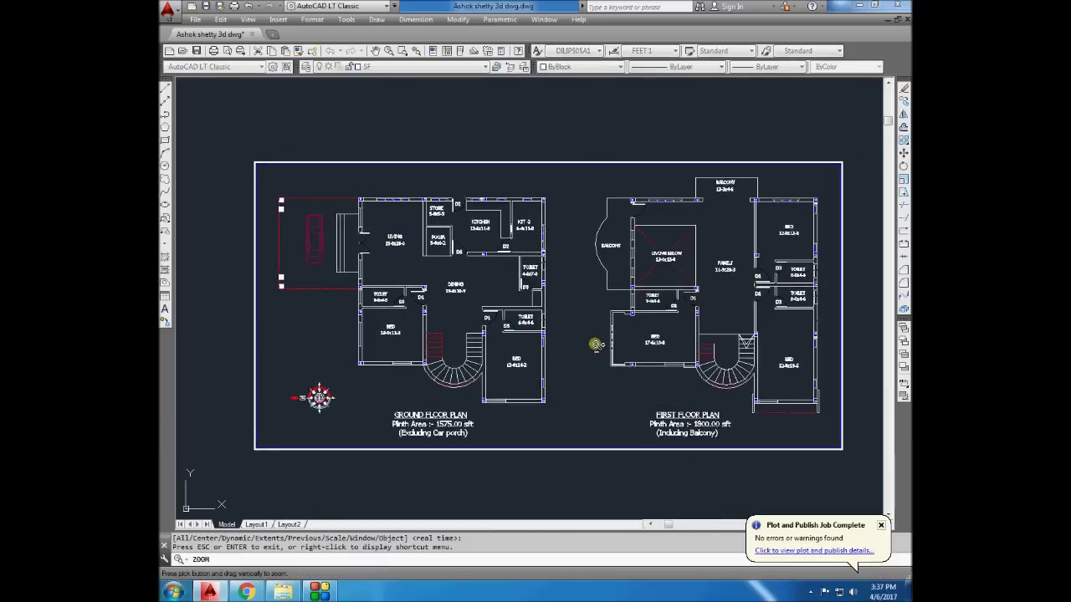
left_click_drag(425, 261, 413, 192)
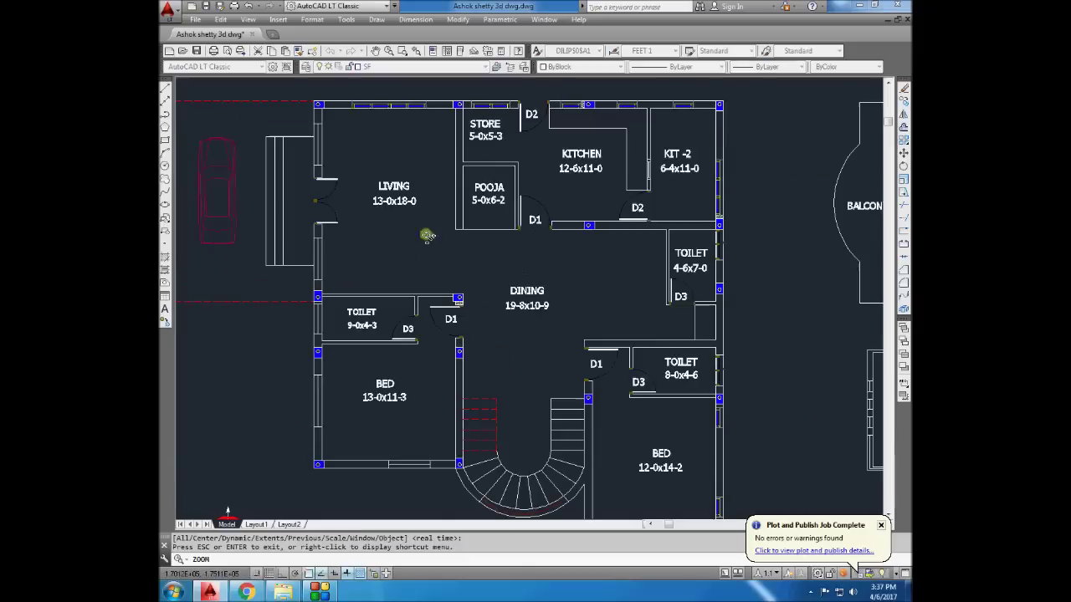
mouse_move(481, 268)
middle_mouse_down()
mouse_move(612, 287)
mouse_move(507, 229)
middle_mouse_up()
middle_click_drag(548, 262, 480, 294)
mouse_move(569, 285)
middle_mouse_down()
mouse_move(513, 296)
mouse_move(441, 281)
mouse_move(429, 261)
middle_mouse_up()
mouse_move(574, 304)
middle_mouse_down()
mouse_move(566, 342)
mouse_move(509, 246)
mouse_move(494, 363)
middle_mouse_up()
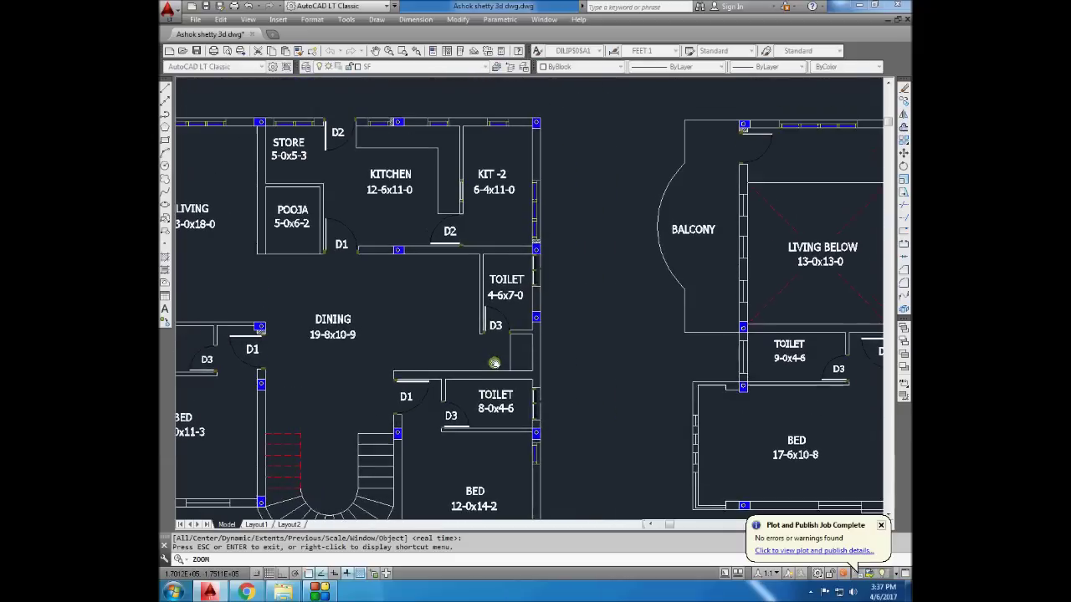
middle_click_drag(579, 337, 571, 363)
right_click(482, 254)
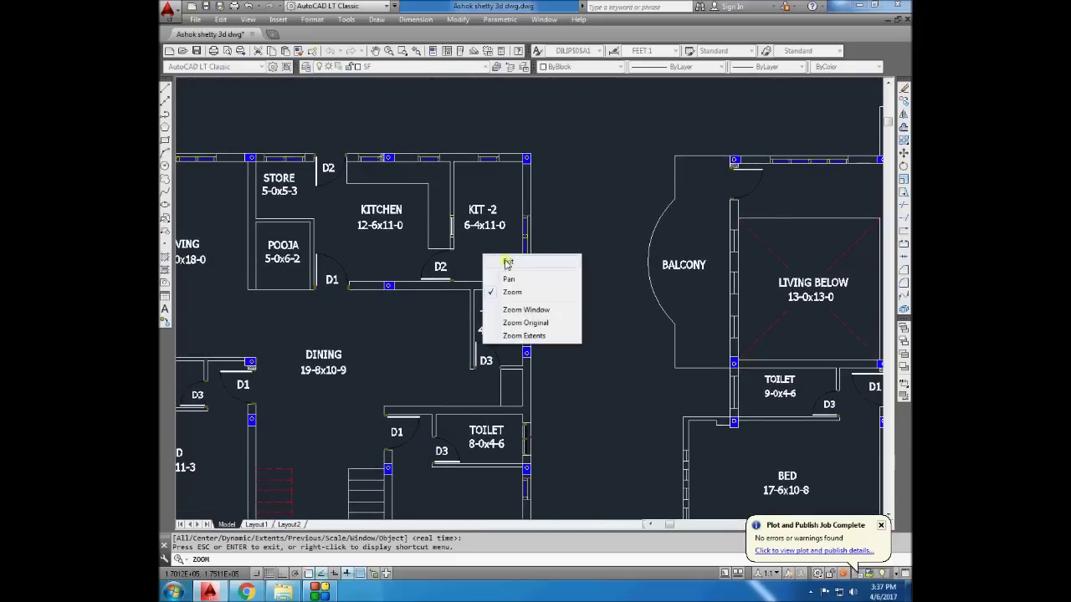
left_click(507, 264)
scroll(443, 234, "down", 5)
scroll(443, 235, "up", 5)
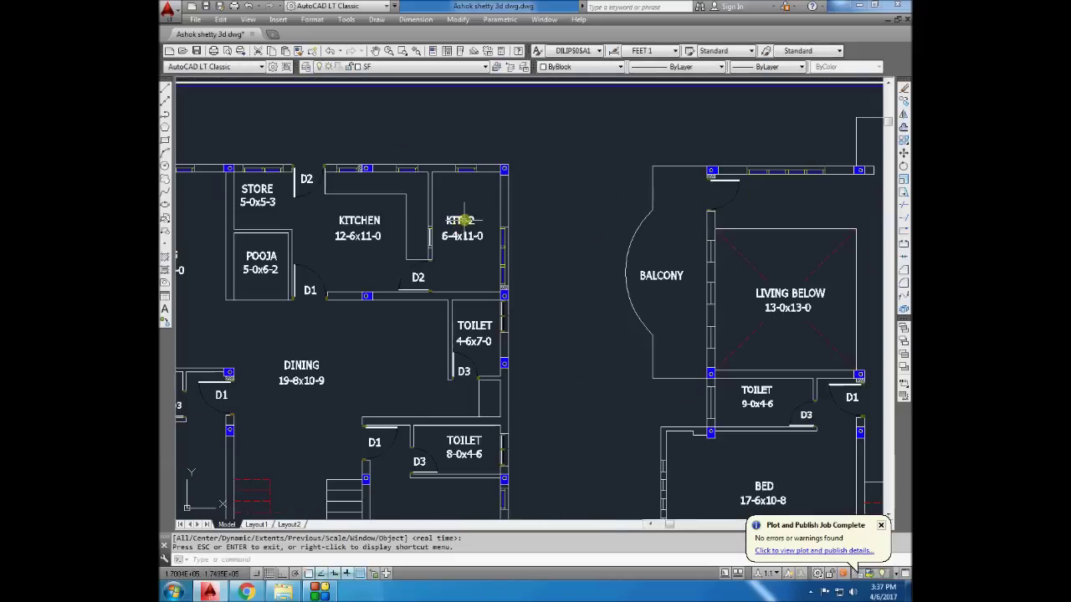
scroll(469, 210, "down", 8)
scroll(552, 288, "up", 6)
scroll(516, 239, "down", 3)
scroll(439, 241, "up", 3)
scroll(439, 241, "up", 2)
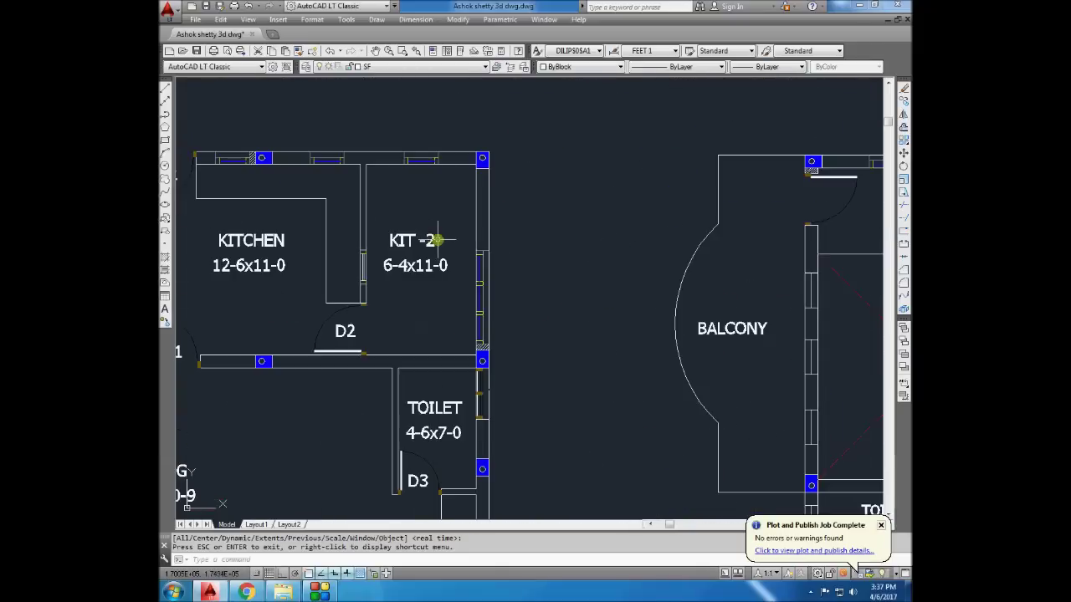
key("Escape")
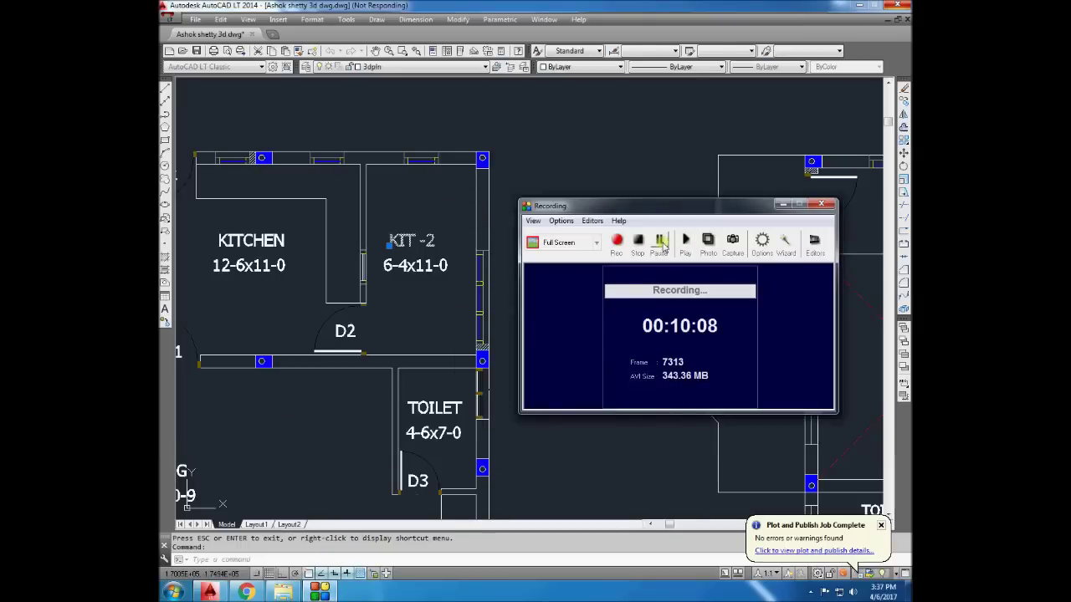
scroll(465, 282, "down", 5)
scroll(438, 292, "up", 4)
scroll(588, 282, "down", 2)
scroll(588, 282, "down", 2)
left_click(593, 281)
right_click(563, 287)
left_click(578, 304)
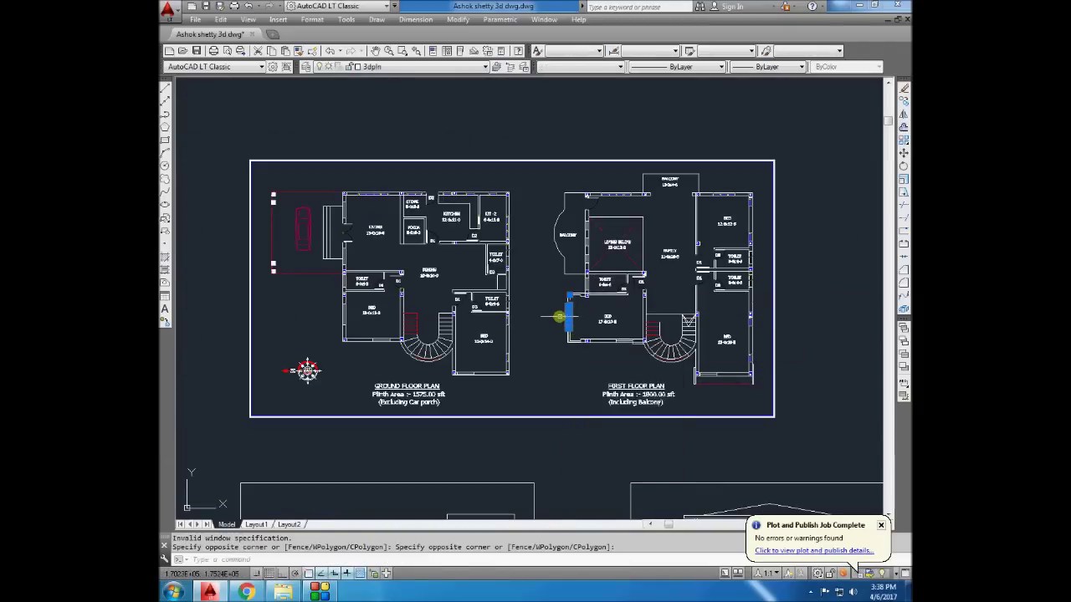
key("Escape")
key("Escape")
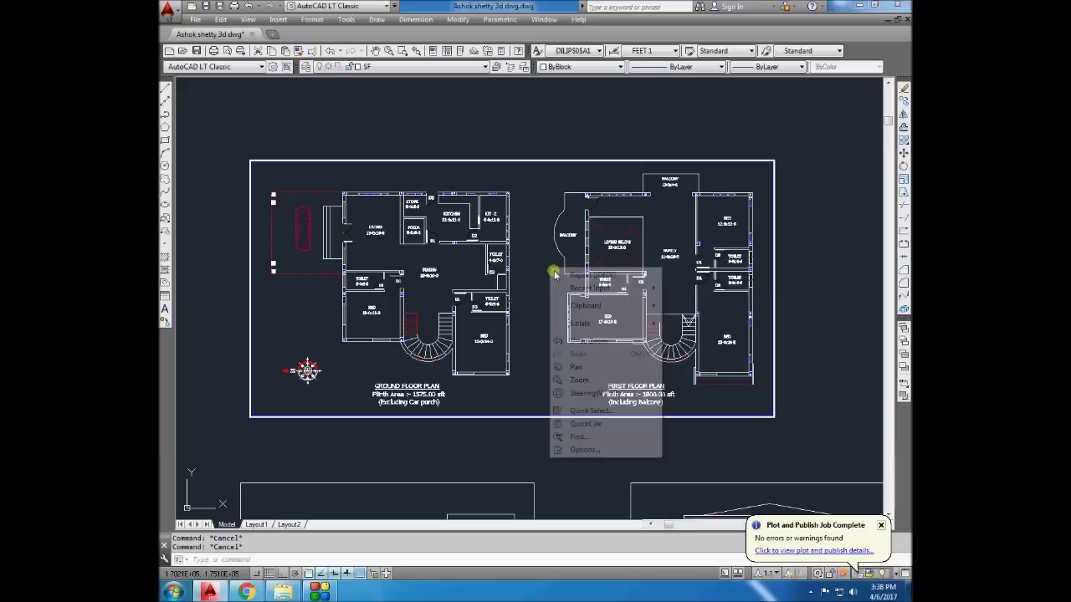
right_click(551, 268)
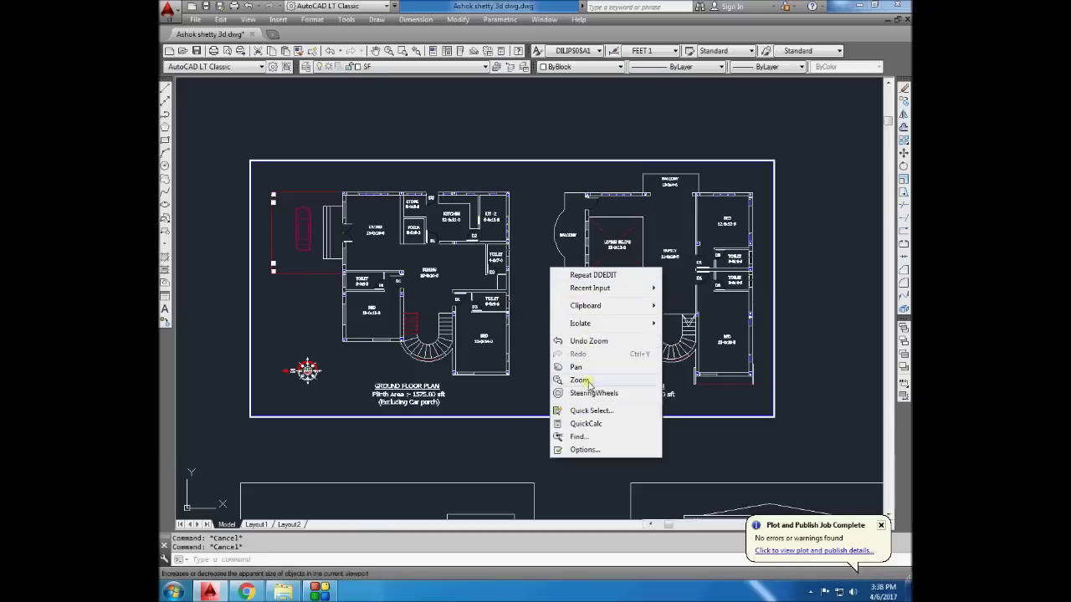
left_click(579, 379)
mouse_move(544, 310)
left_mouse_down()
mouse_move(559, 298)
mouse_move(549, 269)
mouse_move(564, 274)
mouse_move(622, 224)
left_mouse_up()
right_click(549, 269)
left_click(586, 296)
left_click(607, 309)
right_click(578, 239)
left_click(586, 248)
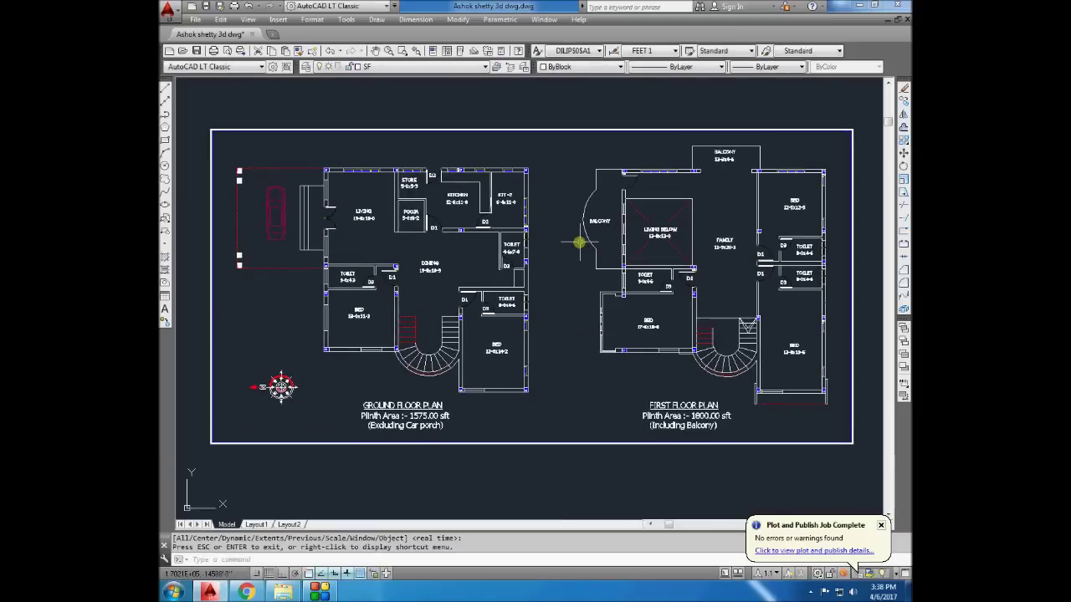
left_click(319, 592)
left_click(639, 241)
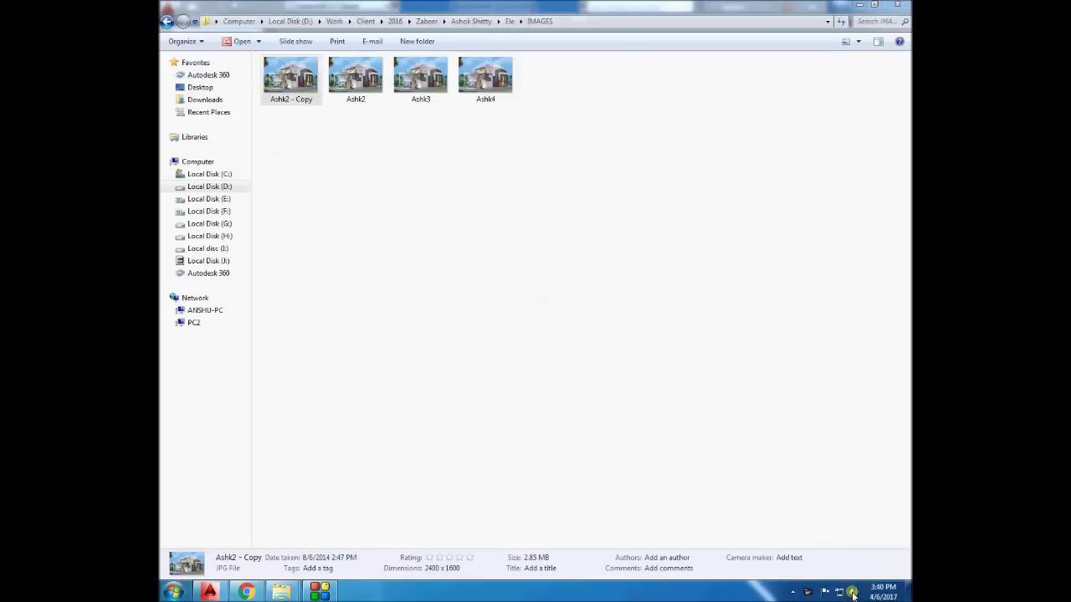
Minimize the folder, drawing and browser windows to reveal the desktop
left_click(853, 591)
left_click(858, 5)
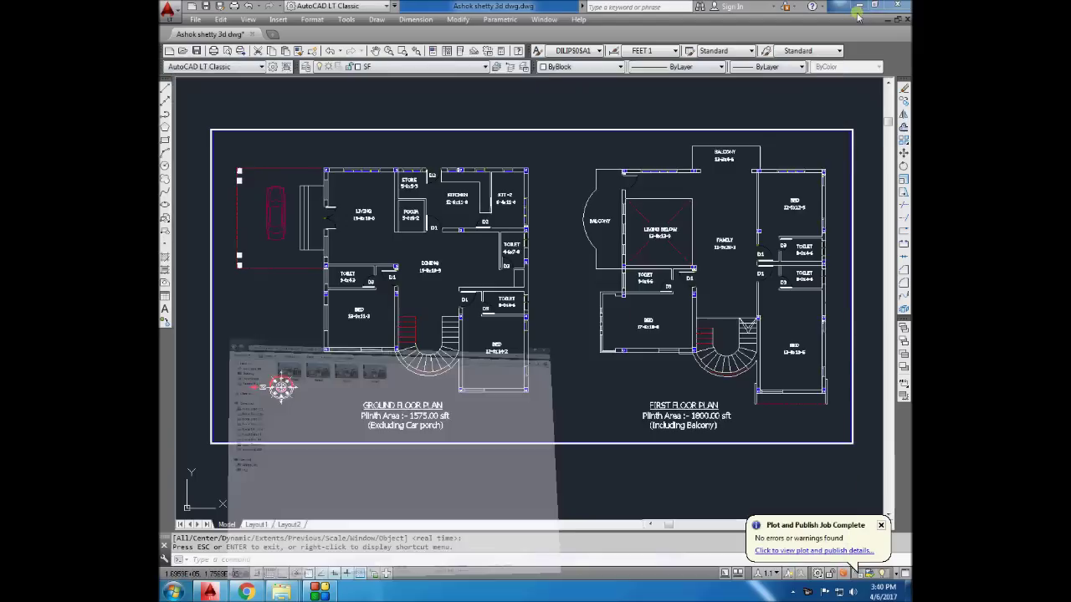
left_click(858, 7)
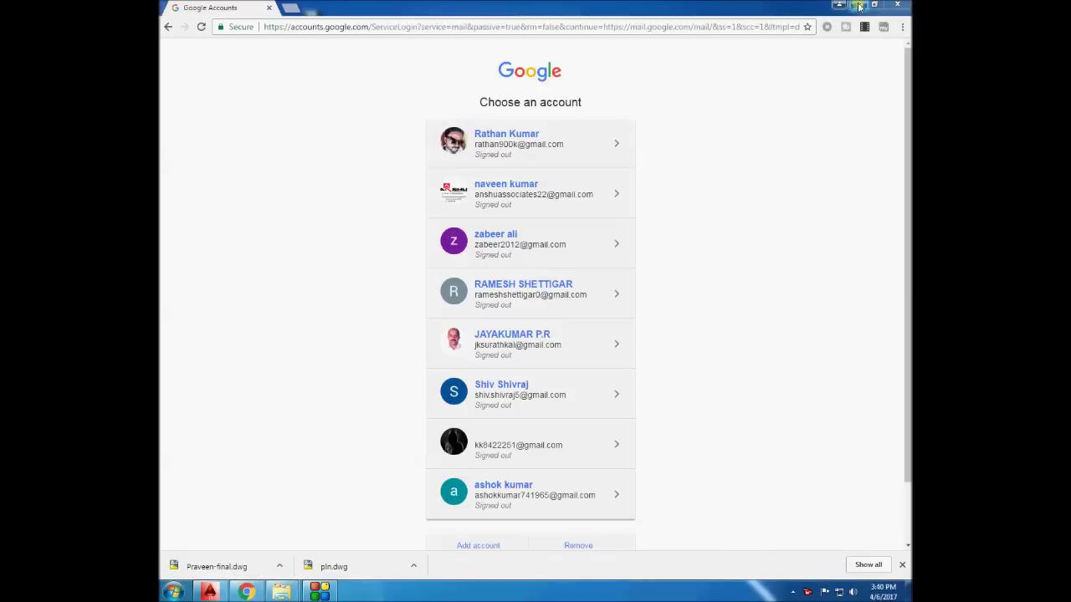
left_click(857, 5)
double_click(178, 83)
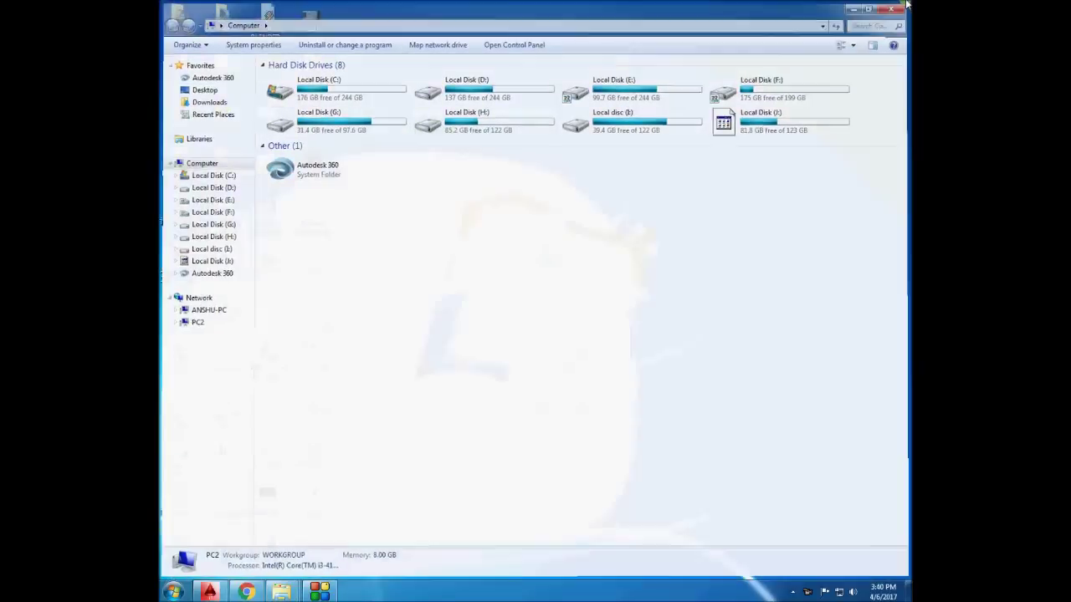
left_click(902, 7)
Open the y folder and open the Ashk2 - Copy render in Picture Manager
double_click(264, 406)
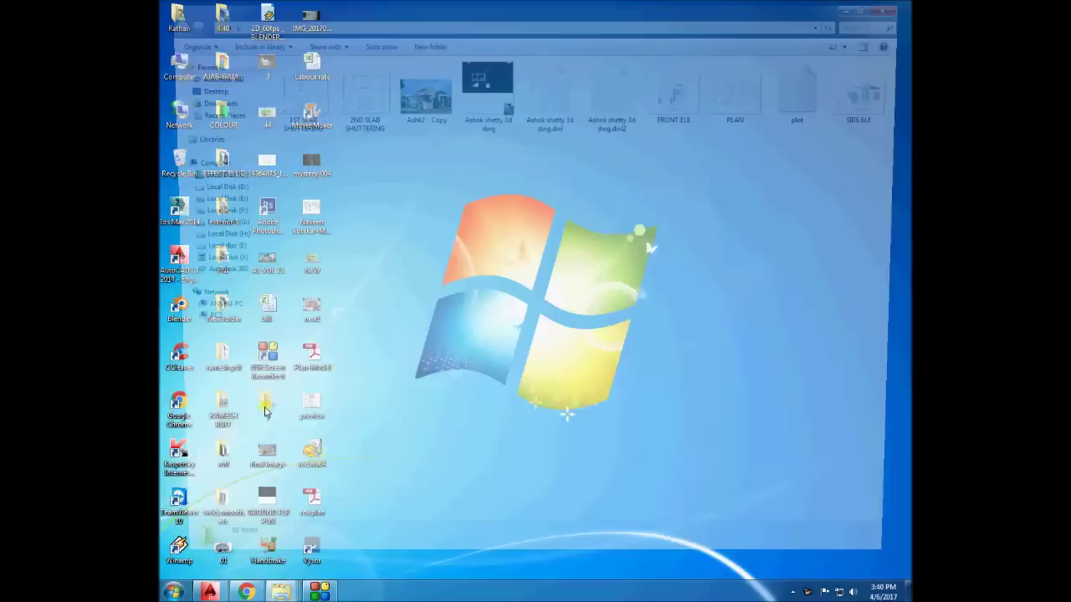
left_click(427, 99)
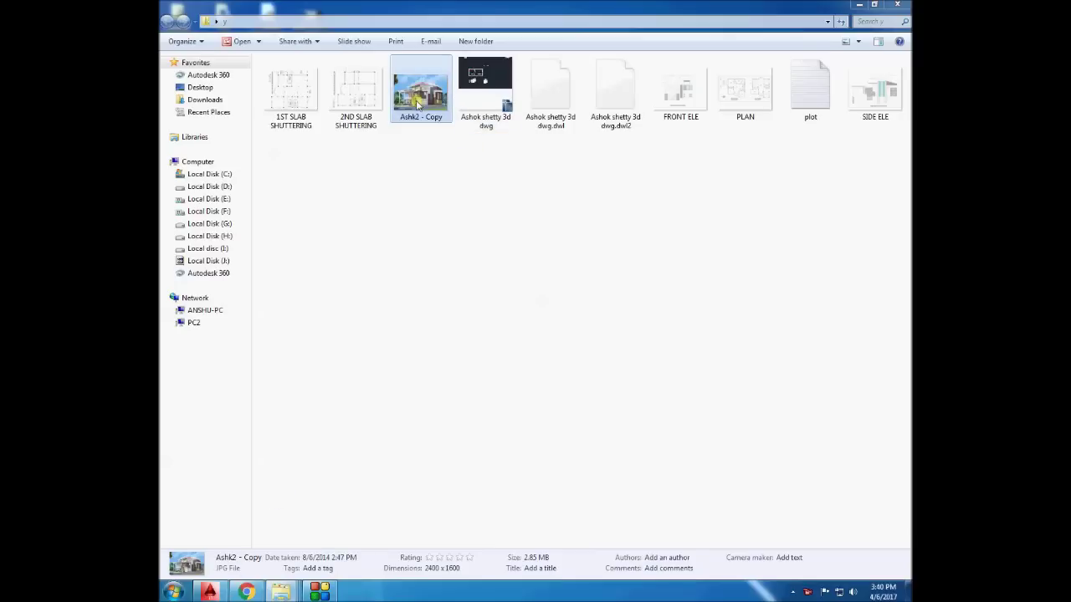
double_click(418, 102)
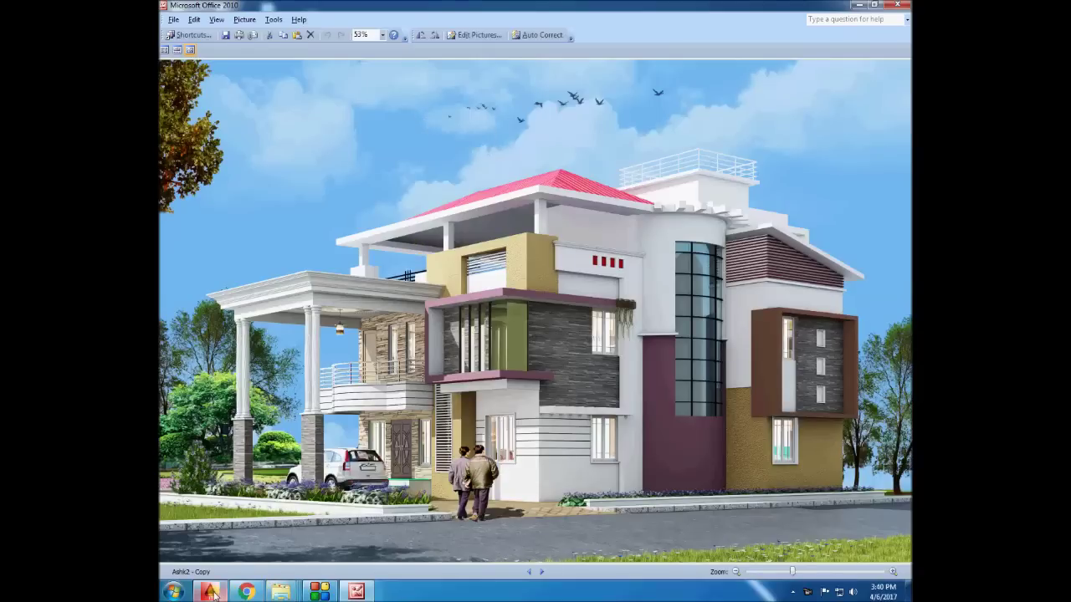
Flip between the floor plan drawing and the house render, then pause the screen recording
left_click(211, 592)
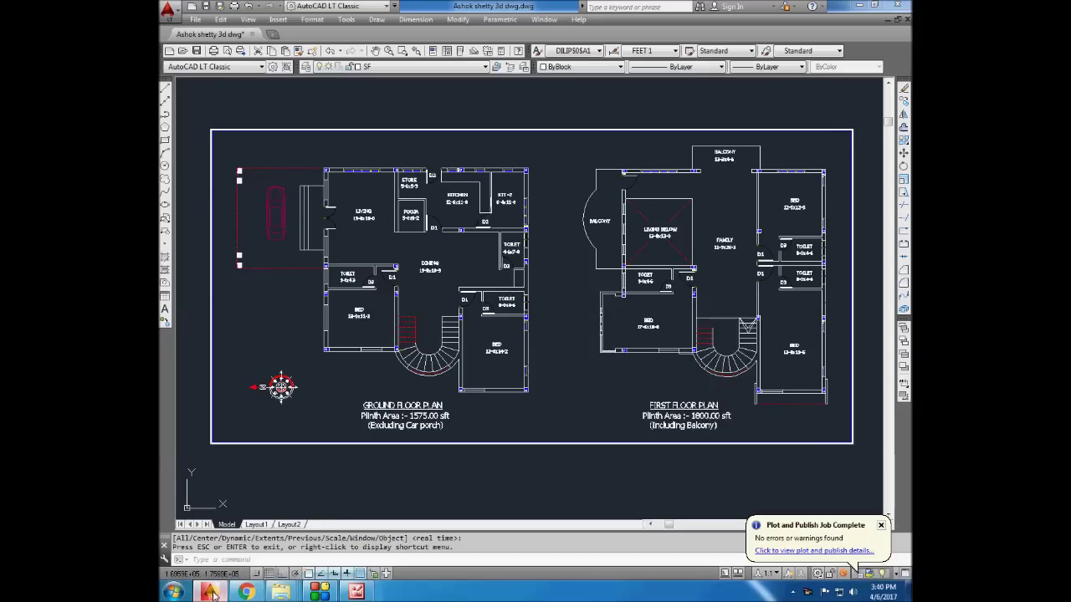
middle_click_drag(321, 457, 325, 458)
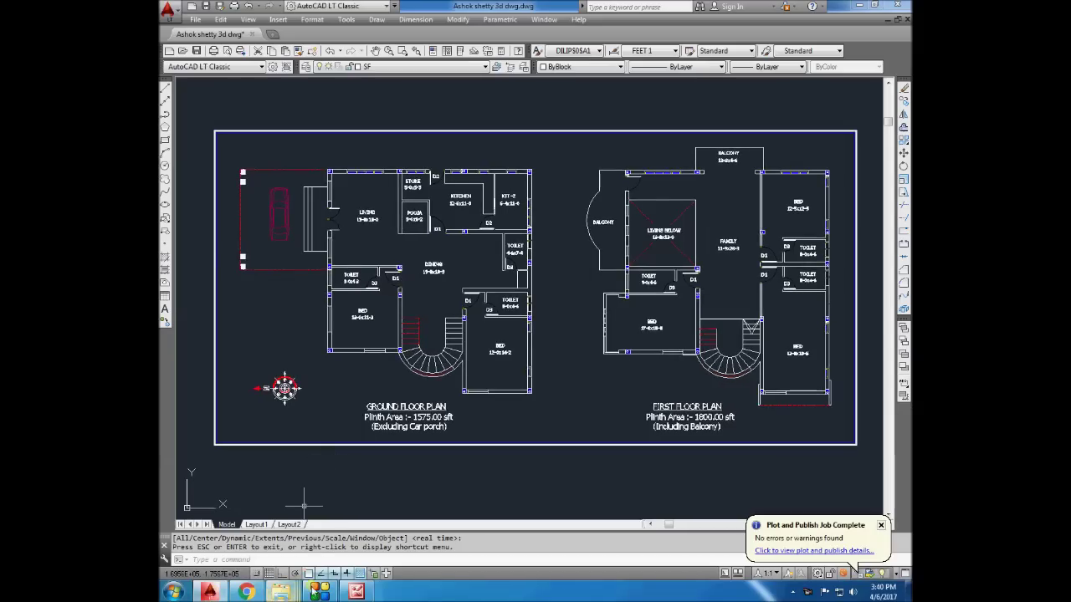
left_click(360, 592)
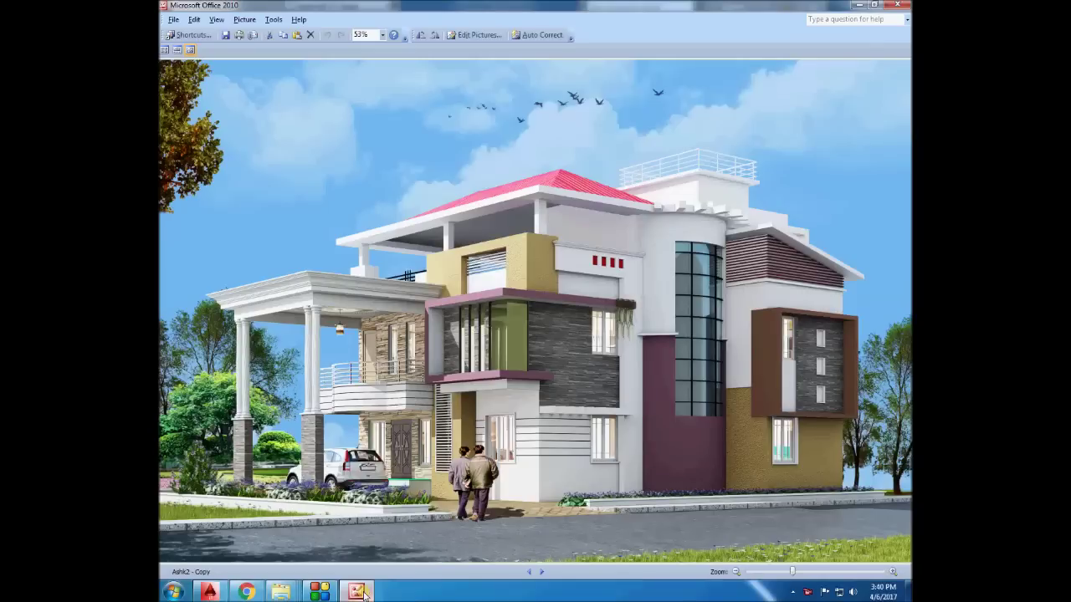
left_click(364, 592)
left_click(364, 592)
left_click(364, 592)
left_click(364, 592)
left_click(807, 591)
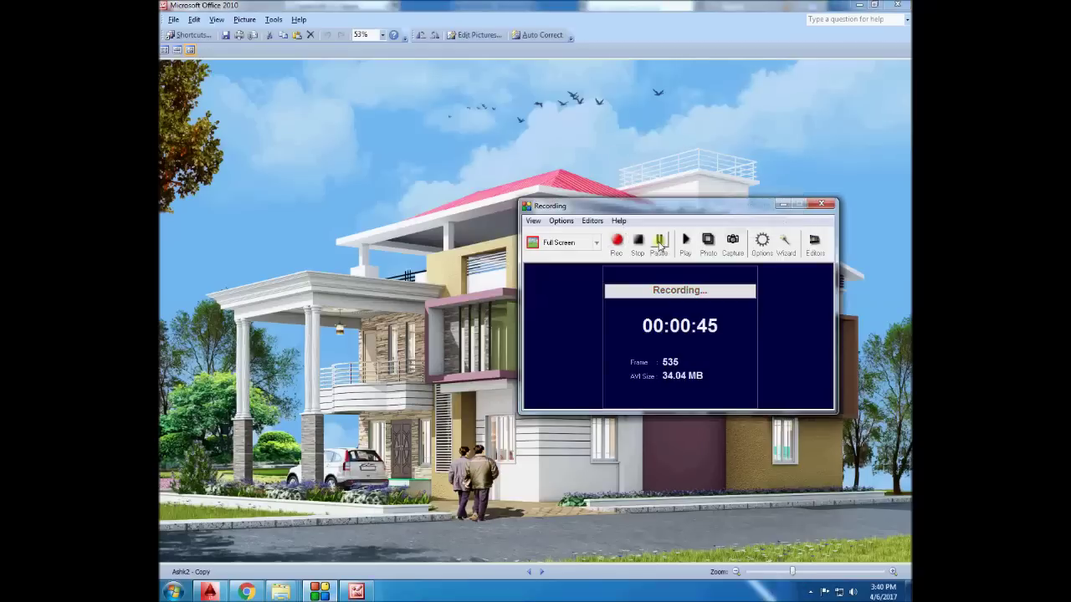
left_click(659, 243)
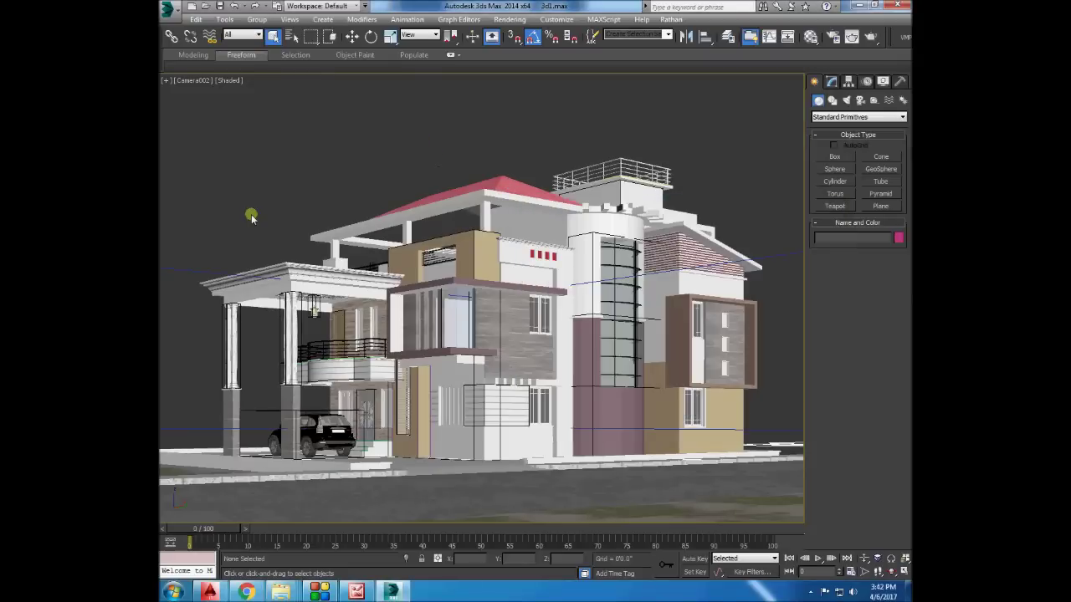
Glance at the rendered house image and the AutoCAD floor plan, returning to 3ds Max
left_click(357, 592)
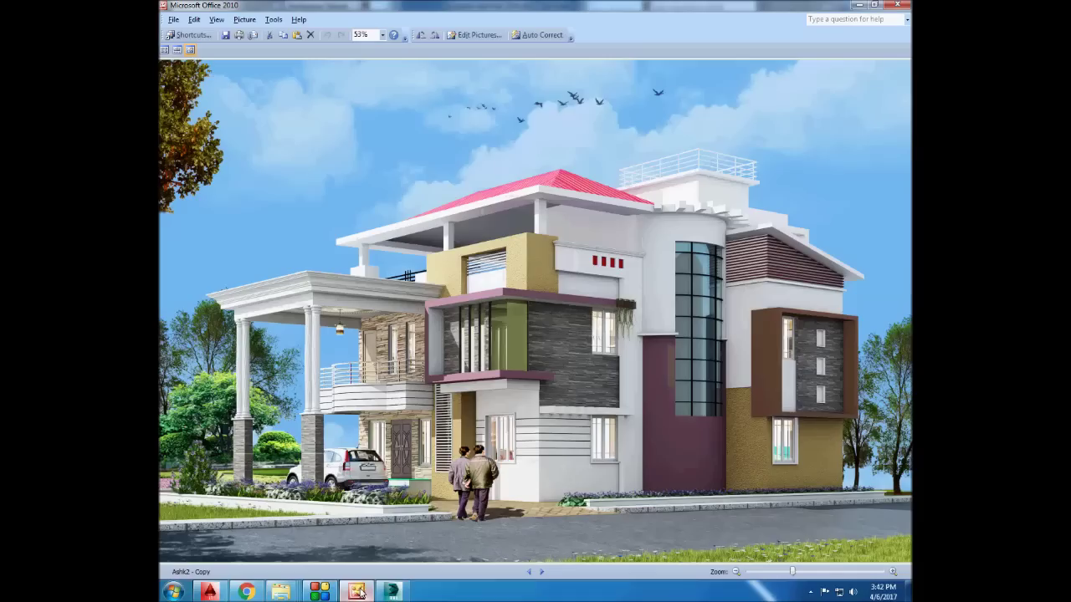
left_click(358, 591)
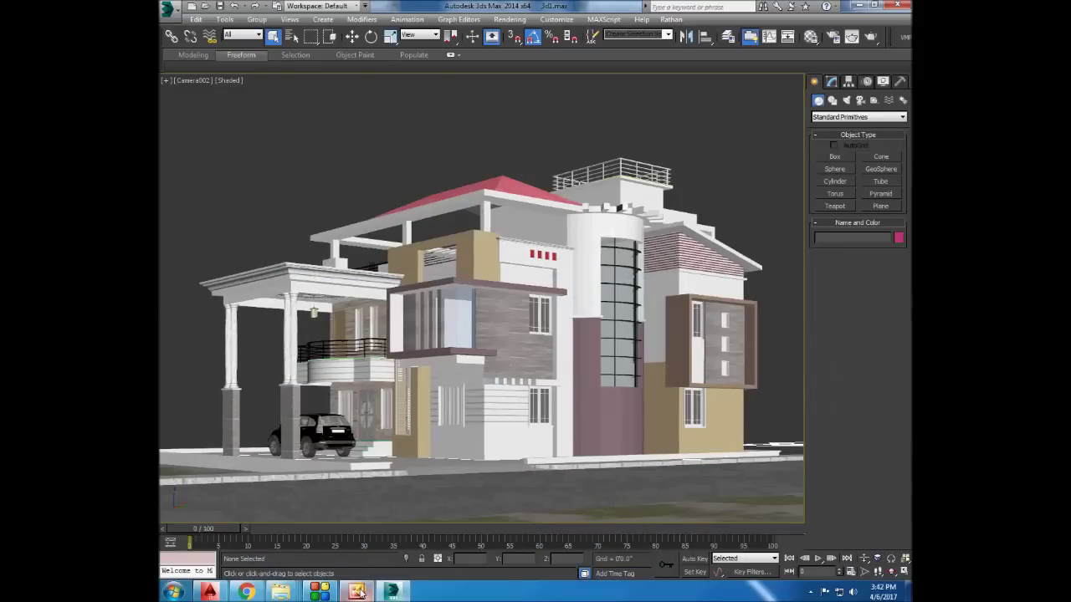
left_click(360, 592)
left_click(359, 592)
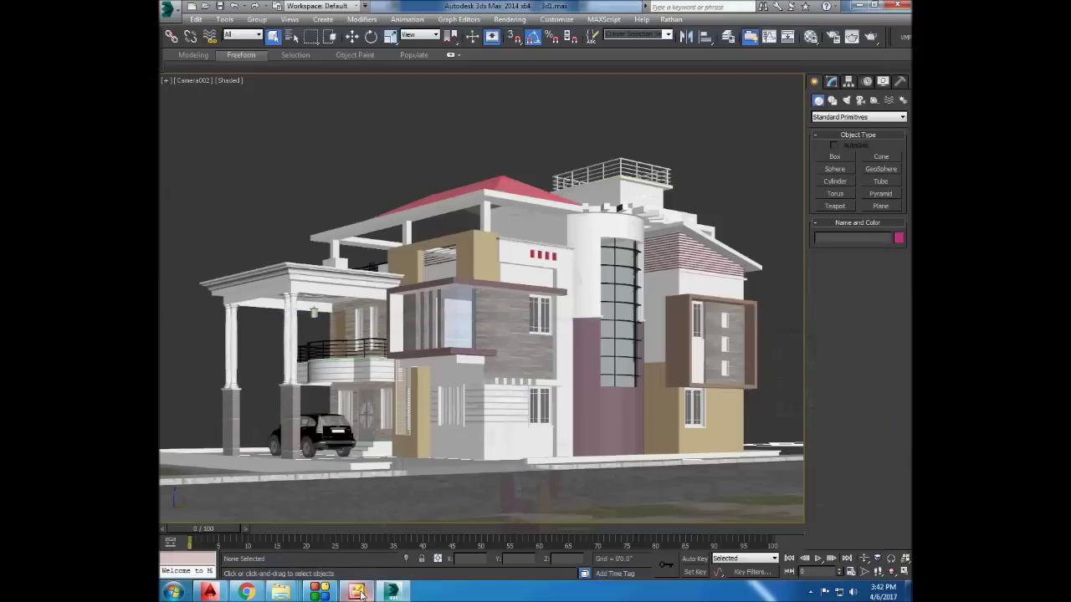
left_click(209, 591)
left_click(209, 592)
Switch the viewport from Camera002 to Perspective and zoom in on the house
left_click(210, 81)
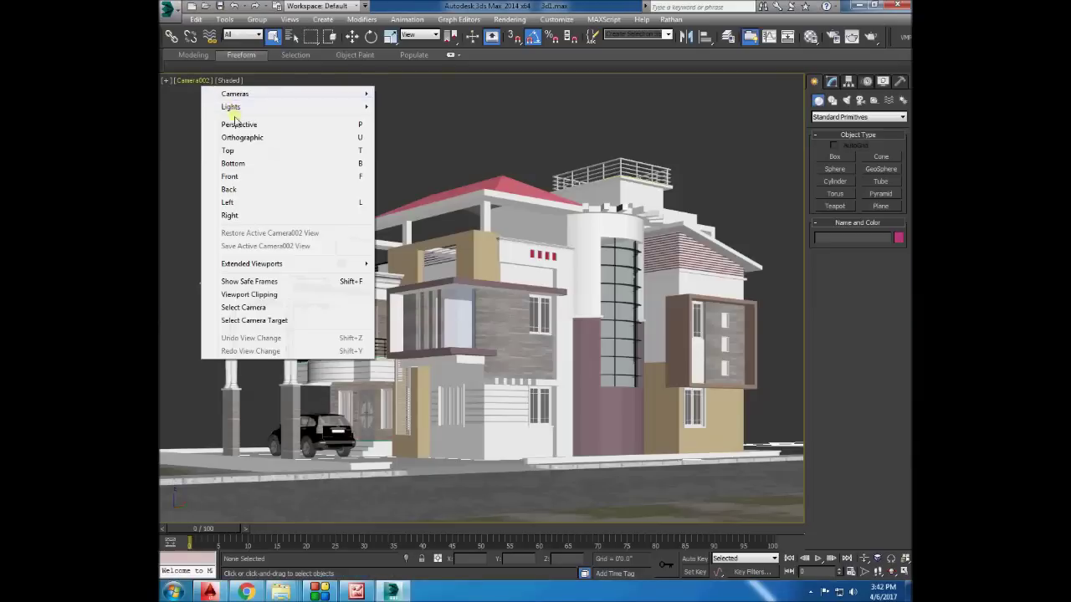
left_click(216, 124)
left_click(862, 570)
scroll(596, 427, "up", 1)
scroll(597, 427, "up", 1)
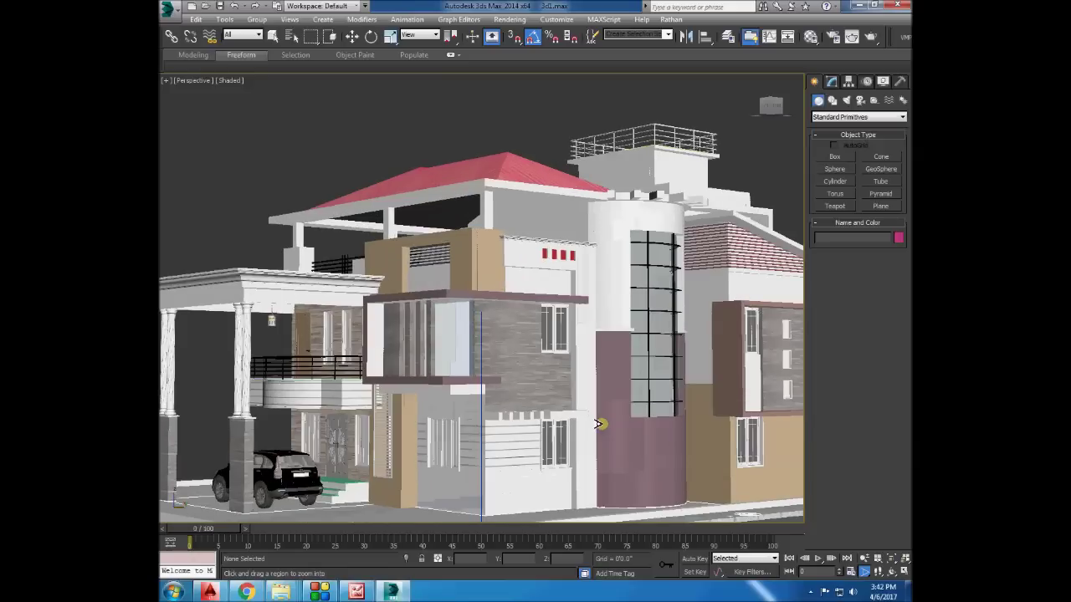
scroll(600, 425, "up", 1)
scroll(600, 414, "up", 1)
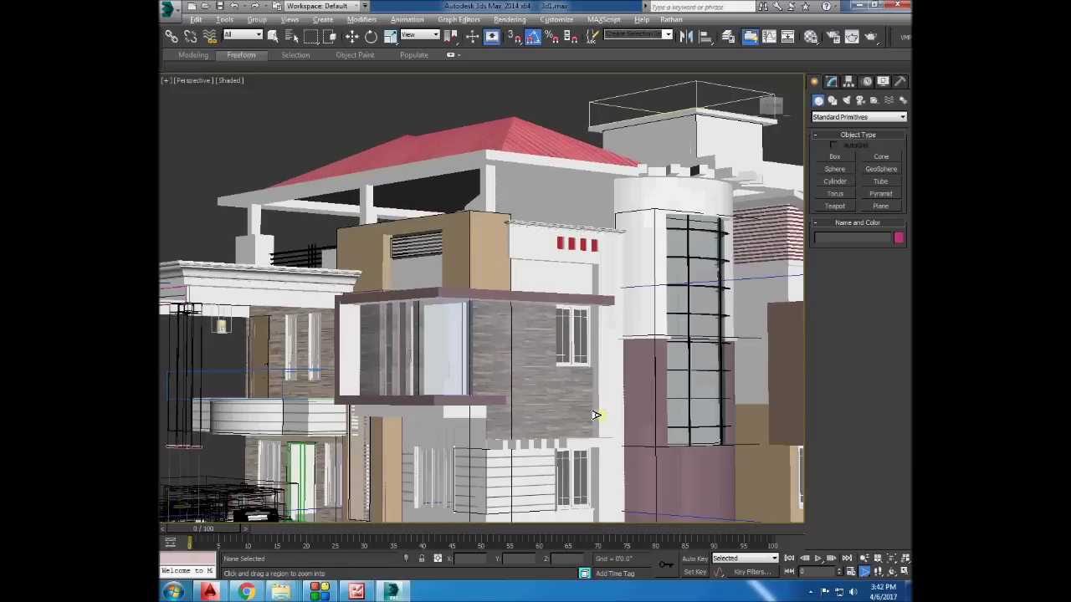
scroll(587, 412, "up", 1)
scroll(586, 412, "up", 1)
scroll(574, 411, "down", 2)
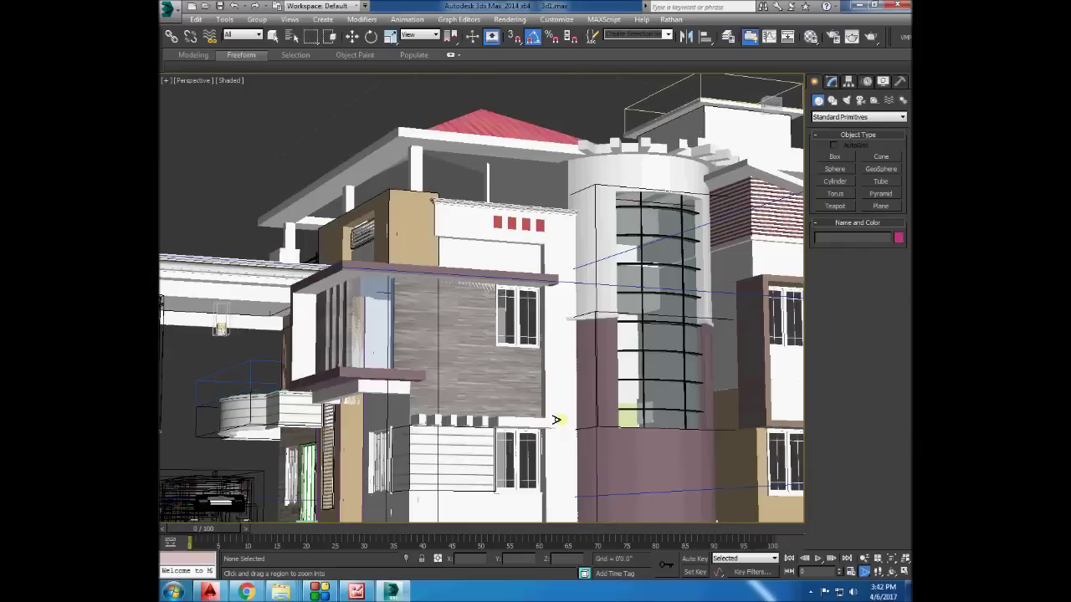
scroll(535, 397, "up", 2)
scroll(529, 391, "down", 1)
scroll(526, 385, "down", 2)
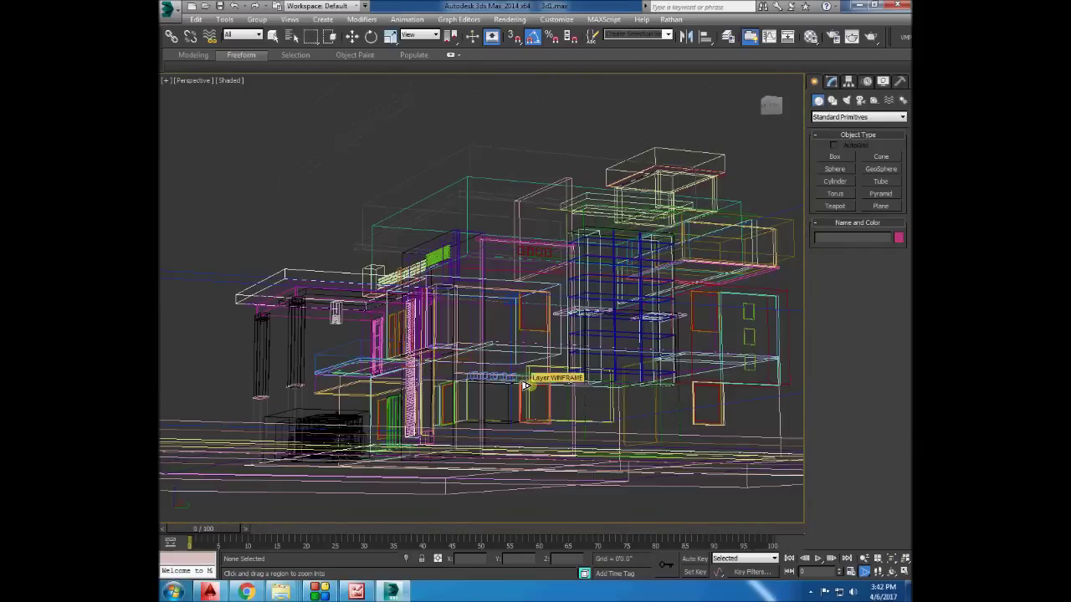
scroll(514, 386, "down", 1)
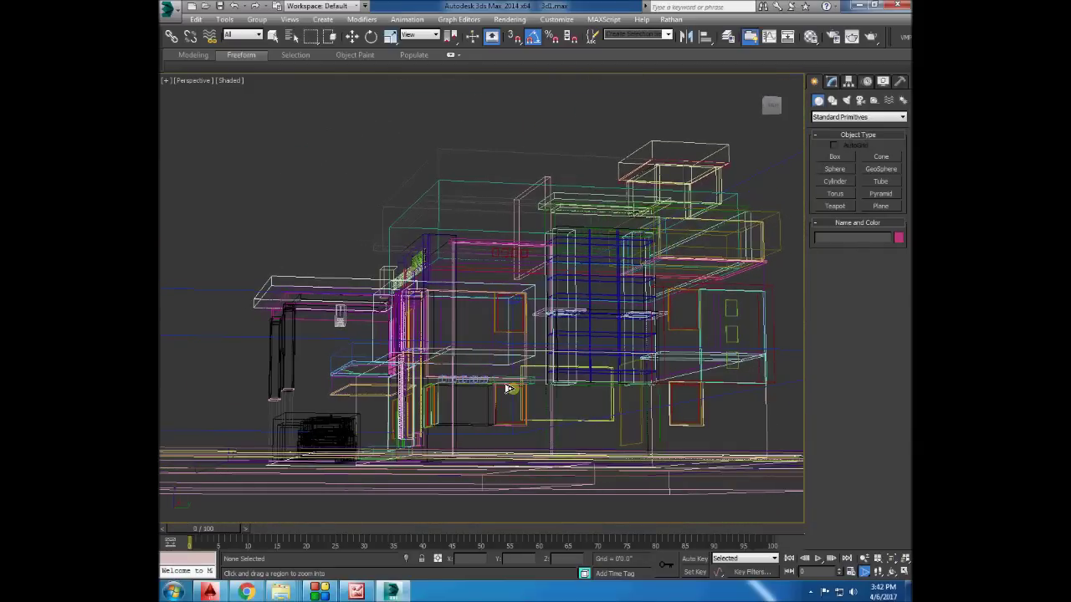
scroll(508, 390, "up", 1)
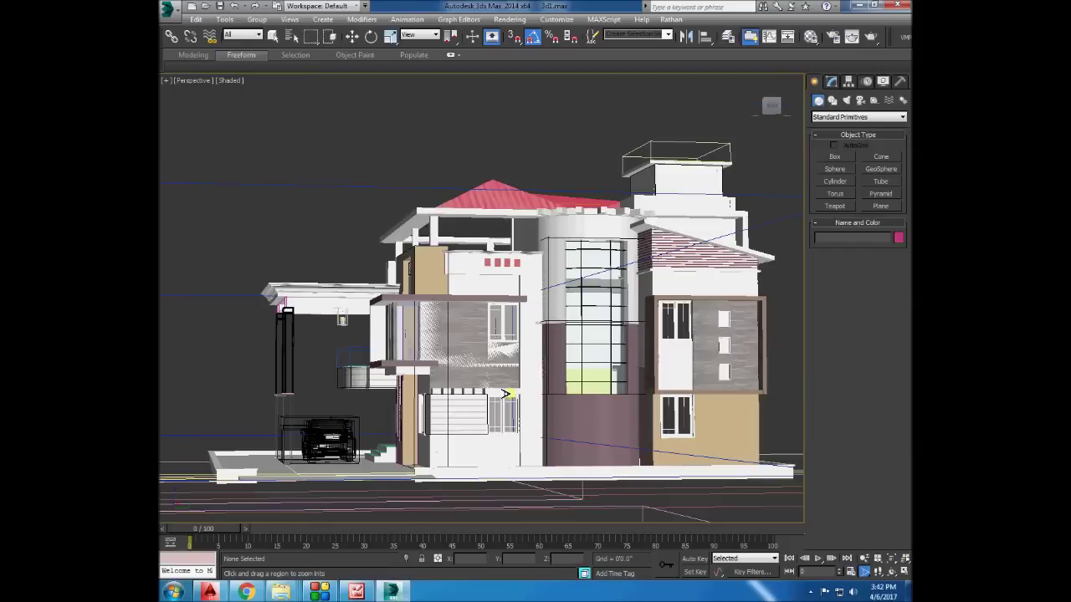
scroll(506, 391, "up", 1)
Turn the view to face the house front-on via the ViewCube and pan it into frame
left_click(772, 108)
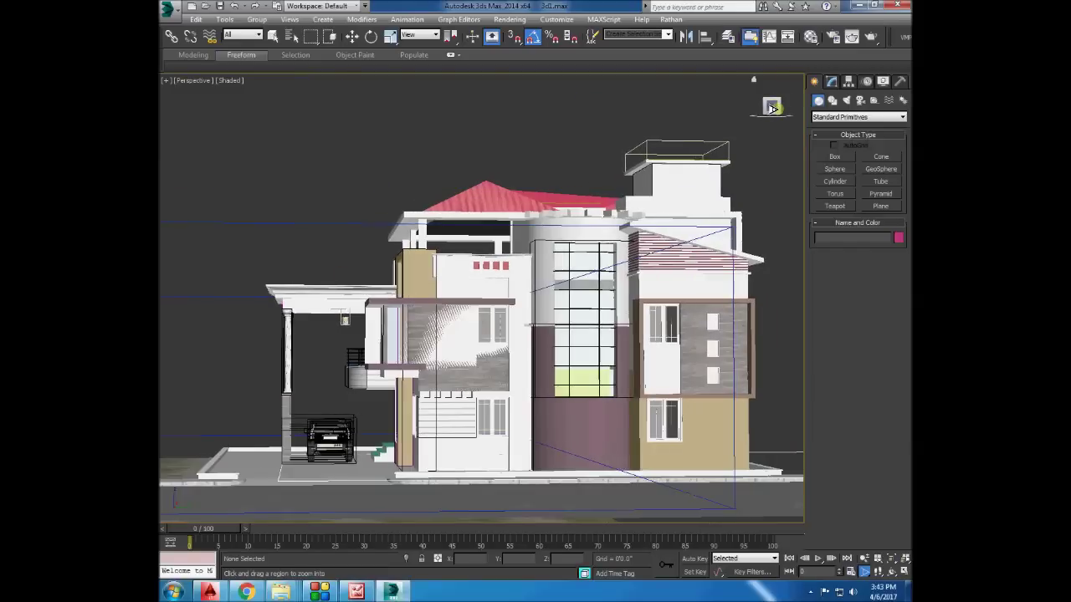
middle_click_drag(641, 217, 598, 232)
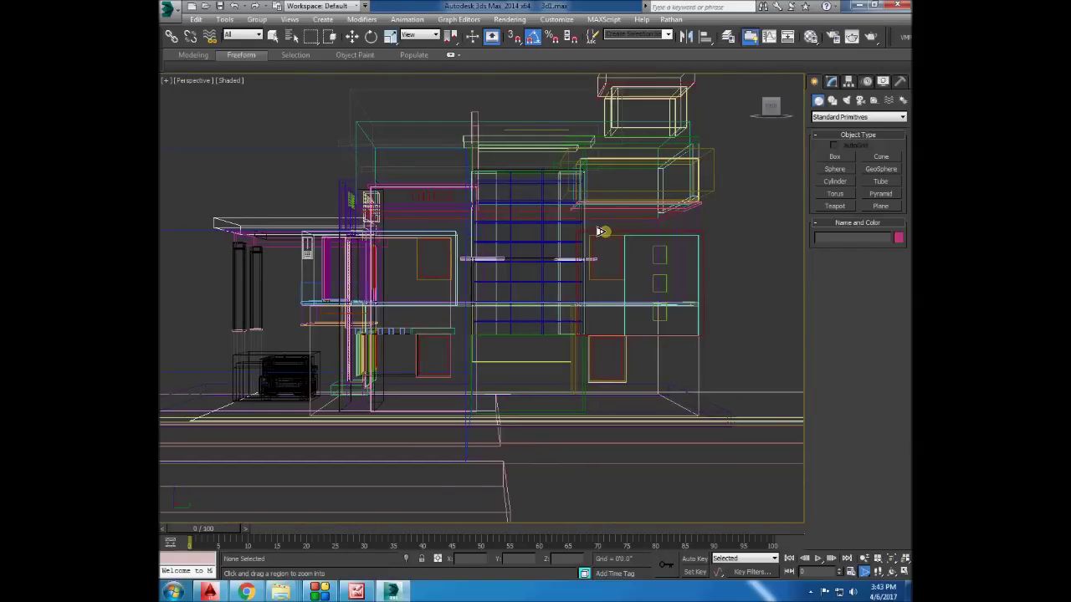
mouse_move(492, 276)
middle_mouse_down()
mouse_move(519, 275)
mouse_move(216, 134)
middle_mouse_up()
key("Escape")
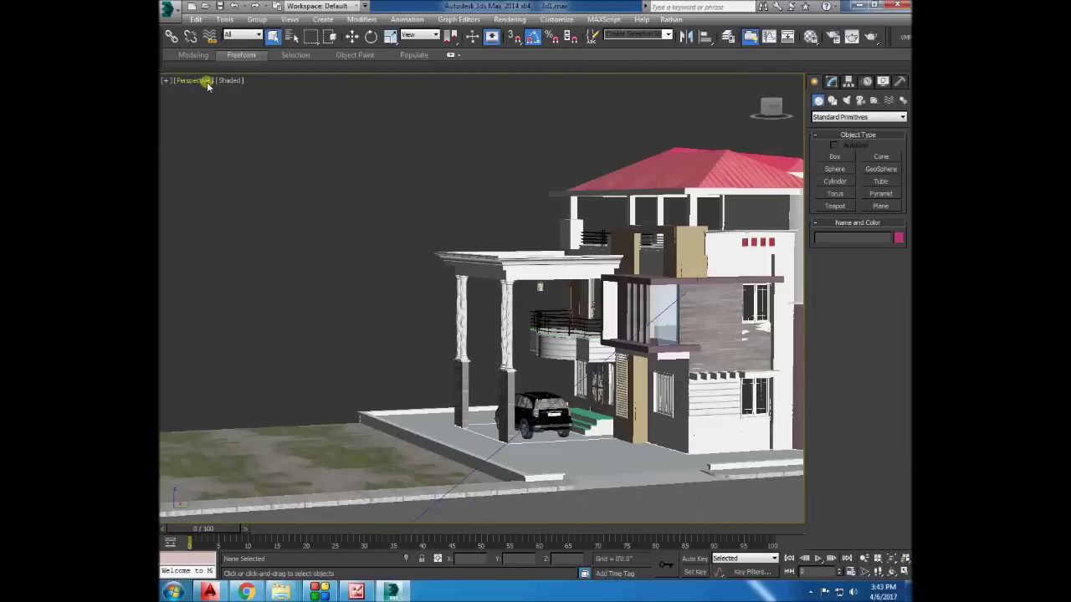
Return the viewport to Camera002 and dolly the camera in and out toward the front facade
left_click(207, 81)
left_click(419, 95)
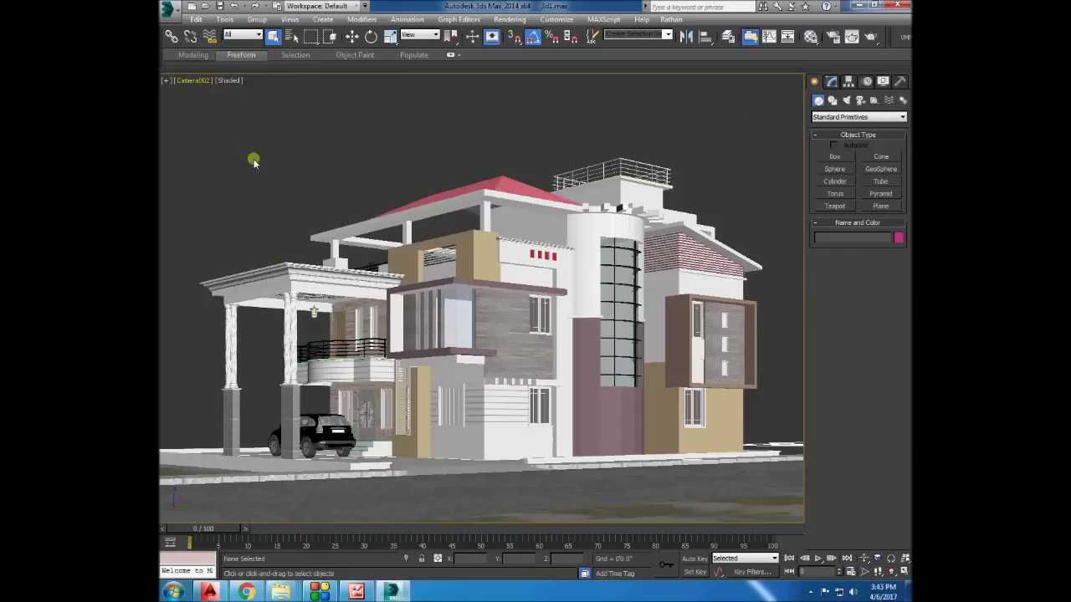
left_click(864, 558)
mouse_move(602, 422)
left_mouse_down()
mouse_move(612, 431)
mouse_move(403, 345)
left_mouse_up()
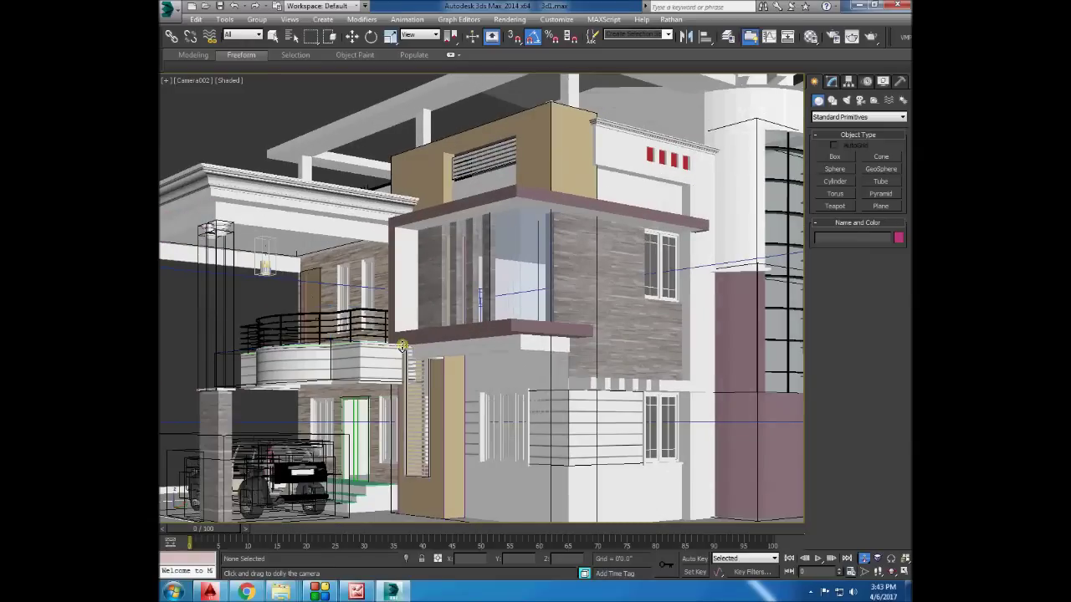
mouse_move(403, 349)
left_mouse_down()
mouse_move(405, 365)
mouse_move(444, 392)
left_mouse_up()
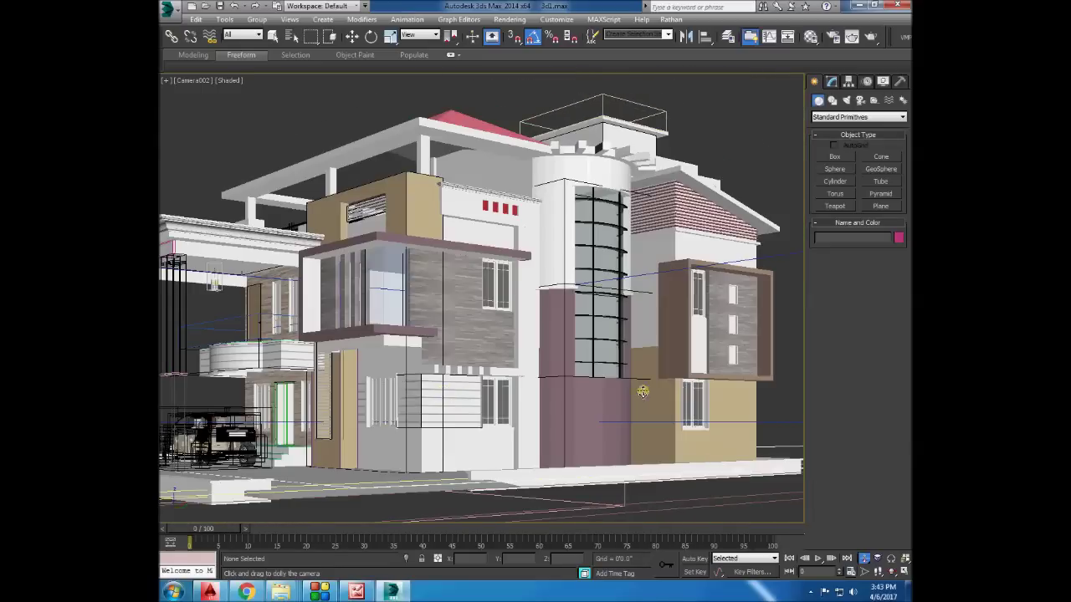
left_click_drag(642, 392, 701, 328)
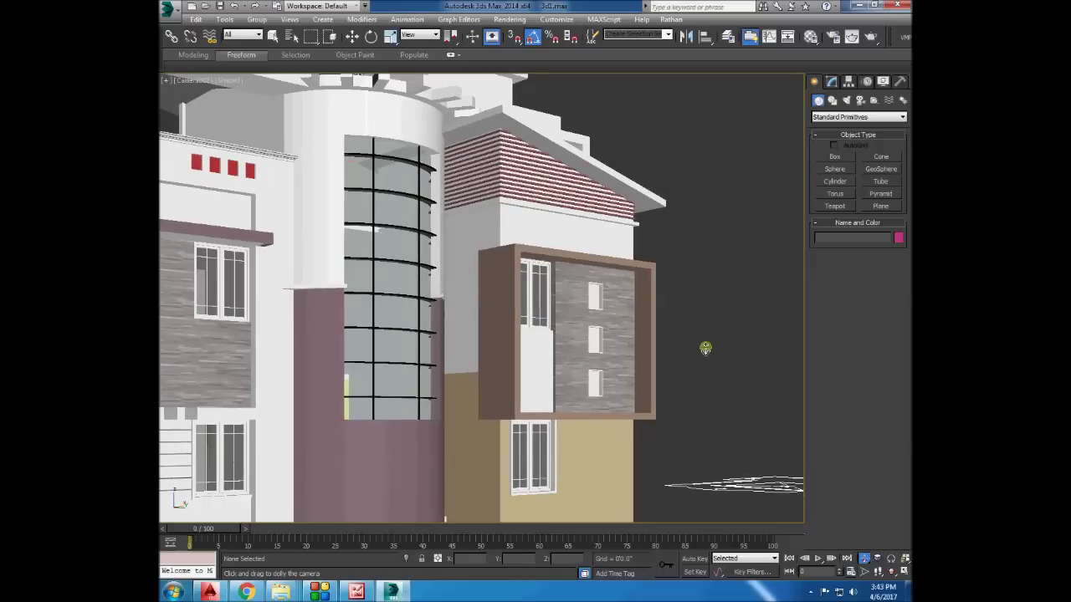
left_click_drag(707, 349, 705, 351)
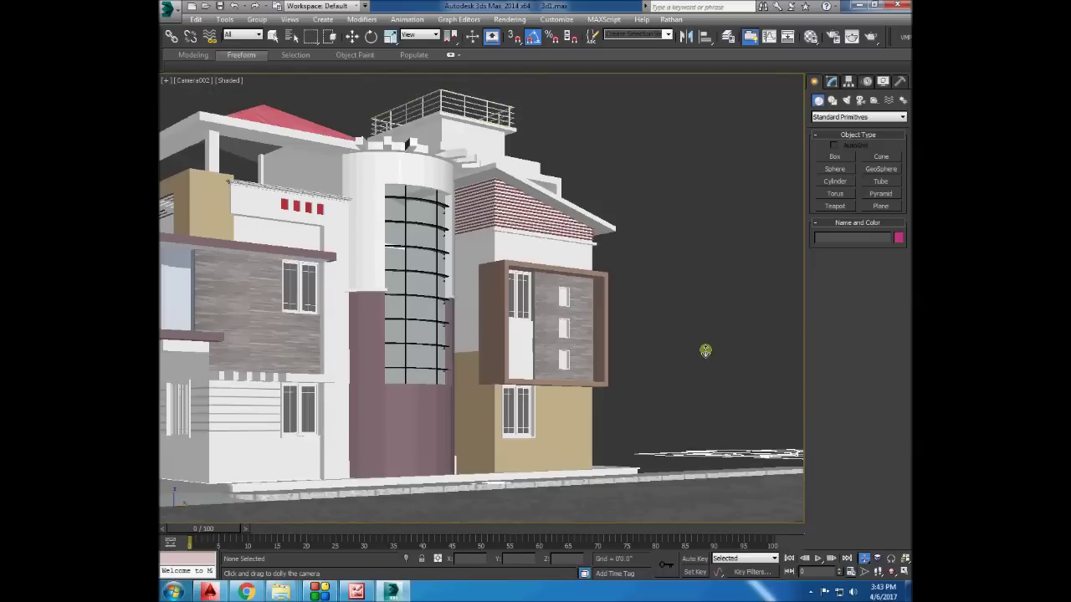
left_click(318, 592)
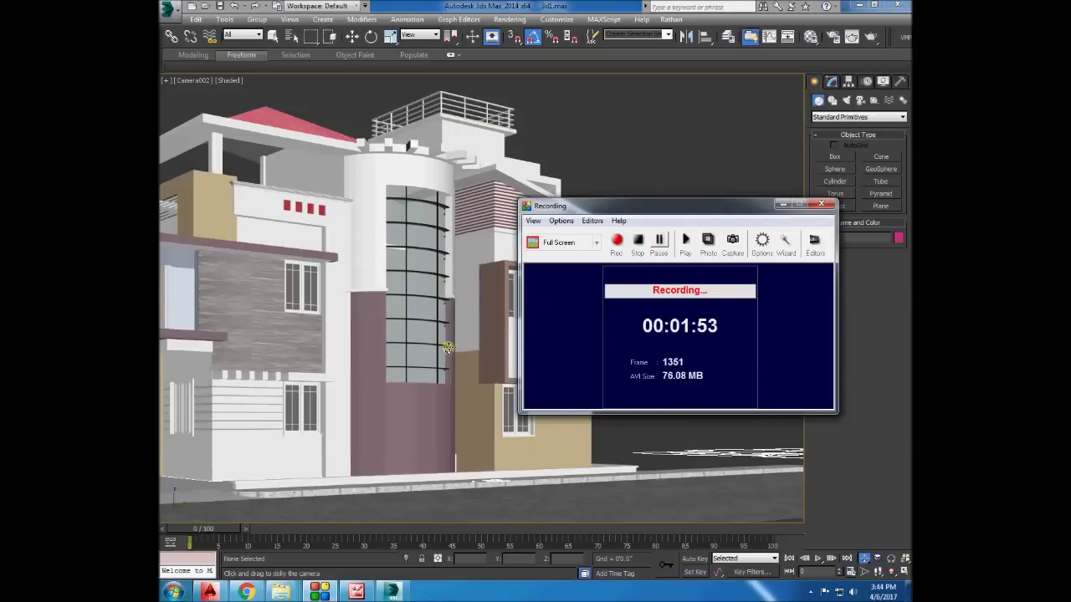
Zoom the Ashk2 - Copy render to 100% and pan across the upper floor and roof
left_click(778, 205)
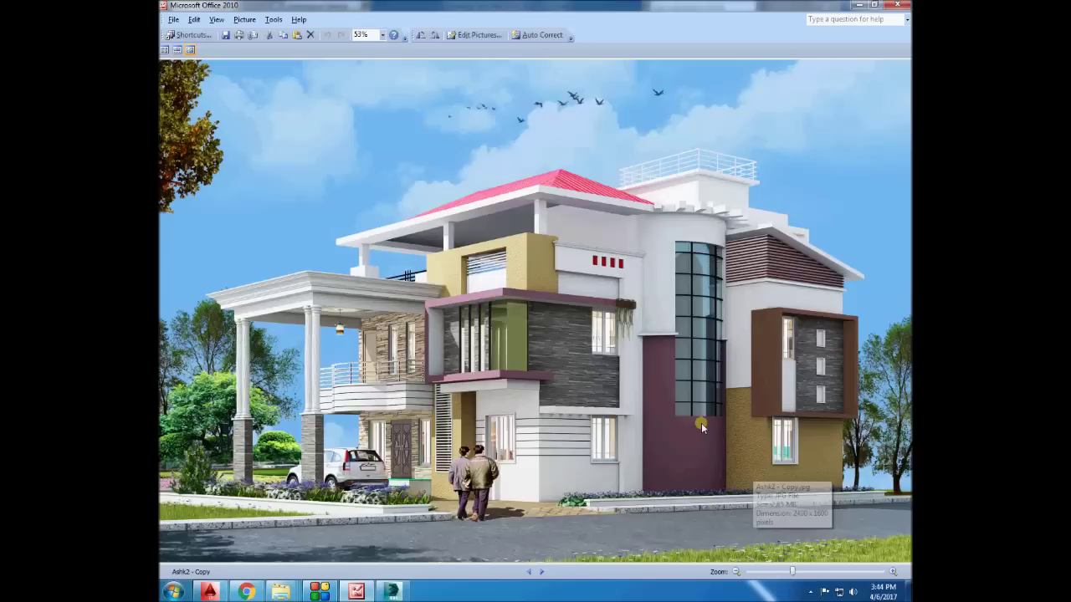
left_click_drag(792, 573, 814, 572)
left_click_drag(728, 213, 734, 184)
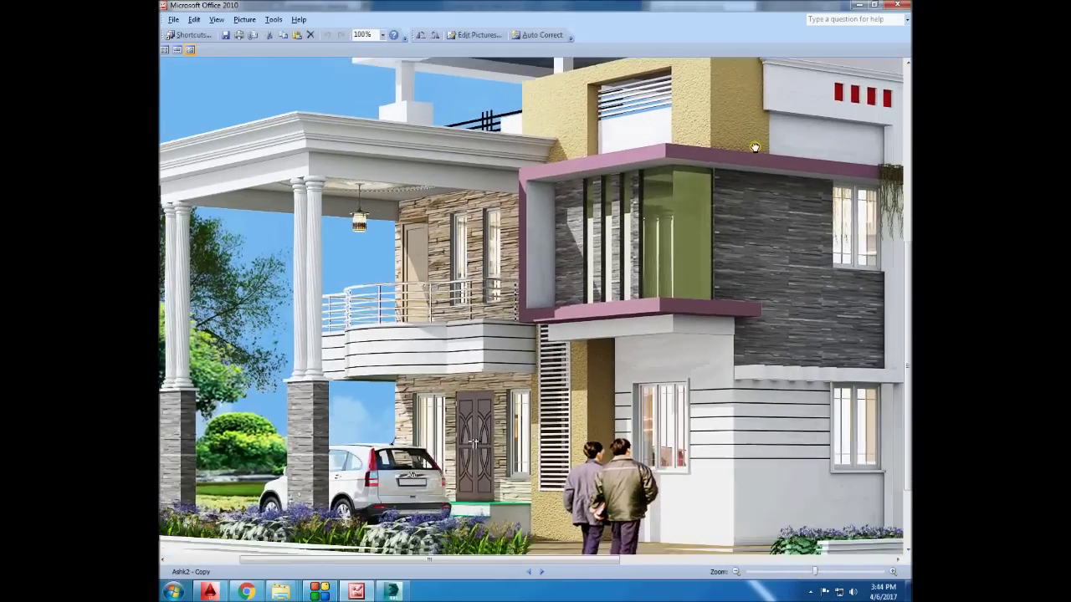
mouse_move(698, 233)
left_mouse_down()
mouse_move(444, 413)
mouse_move(548, 450)
left_mouse_up()
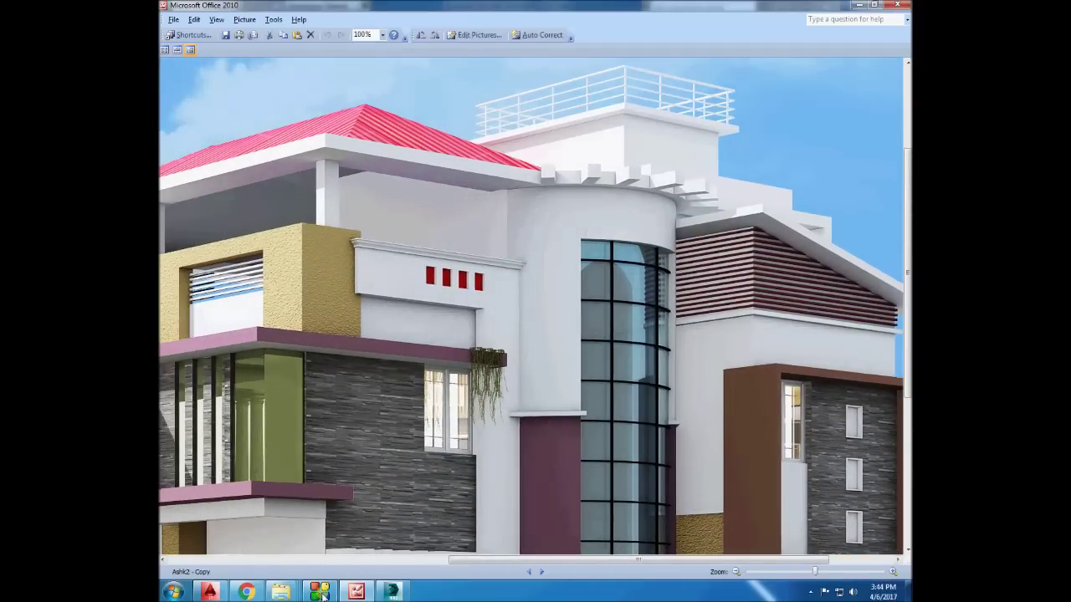
left_click(321, 593)
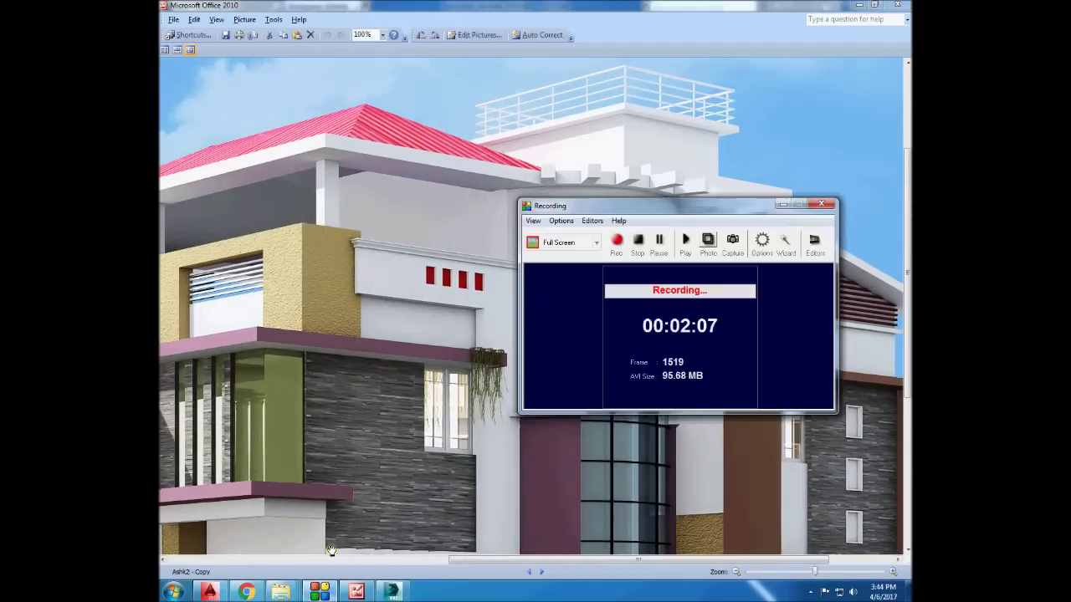